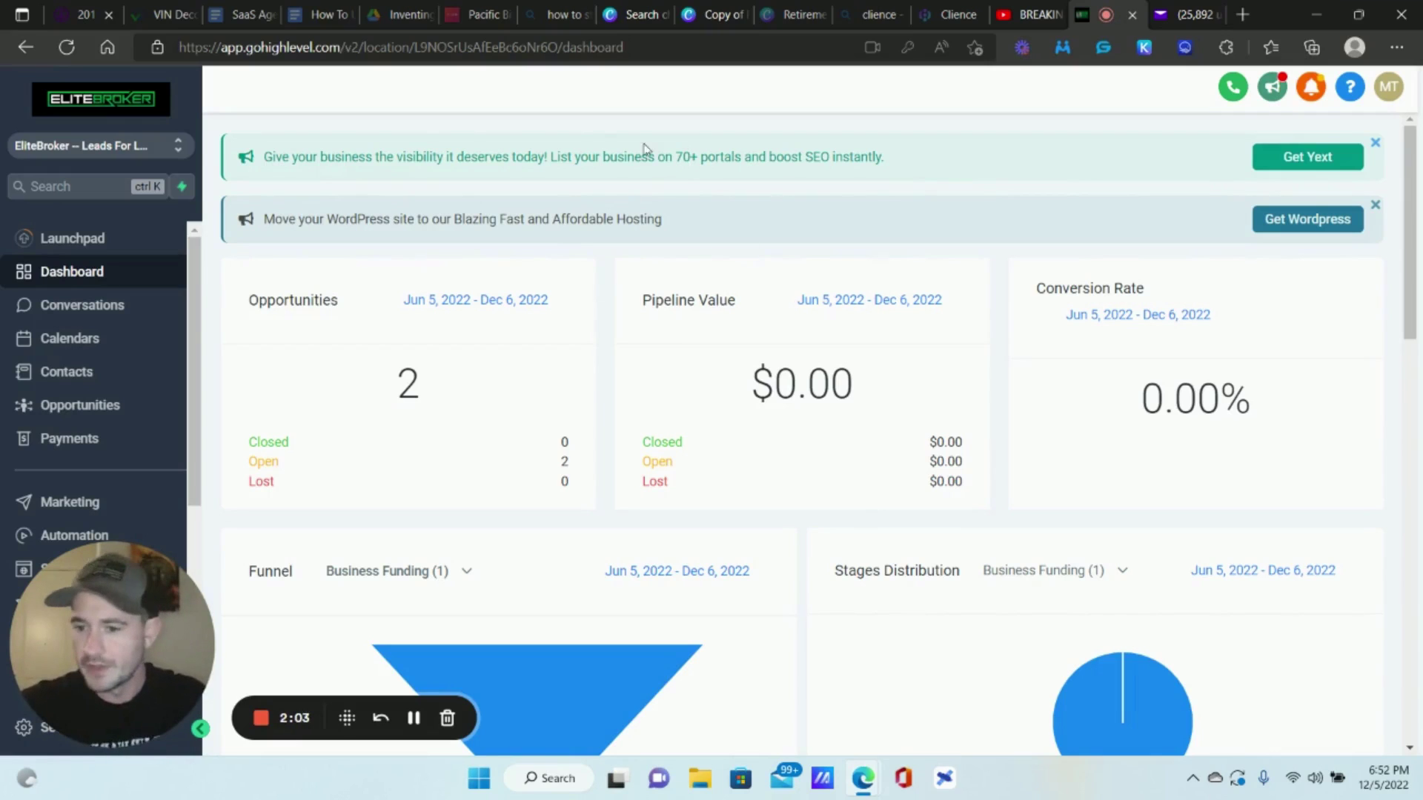
- Open Settings > Custom Values and scroll down to the ERC entries
{"action": "left_click_drag", "start_coordinate": [131, 617], "coordinate": [472, 580]}
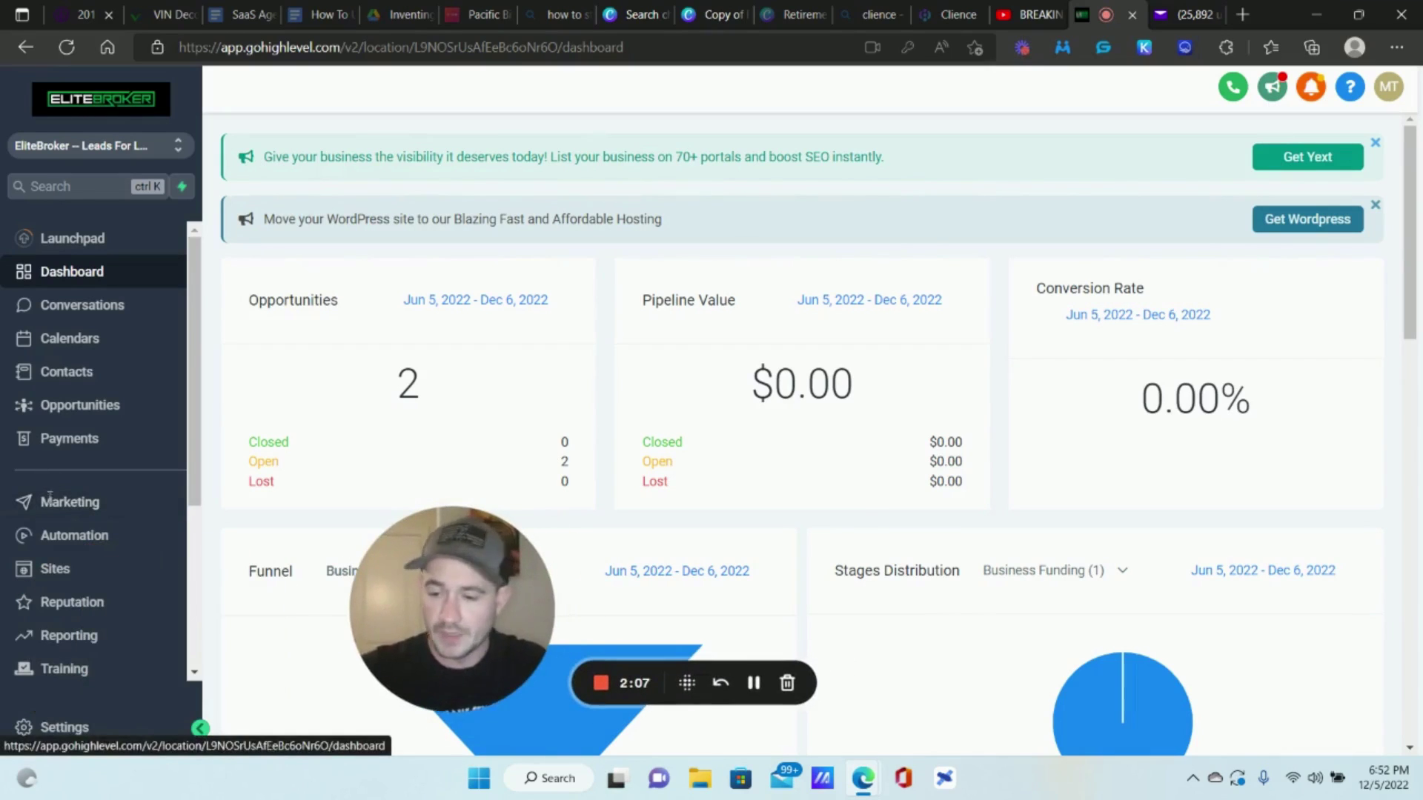
{"action": "left_click", "coordinate": [74, 726]}
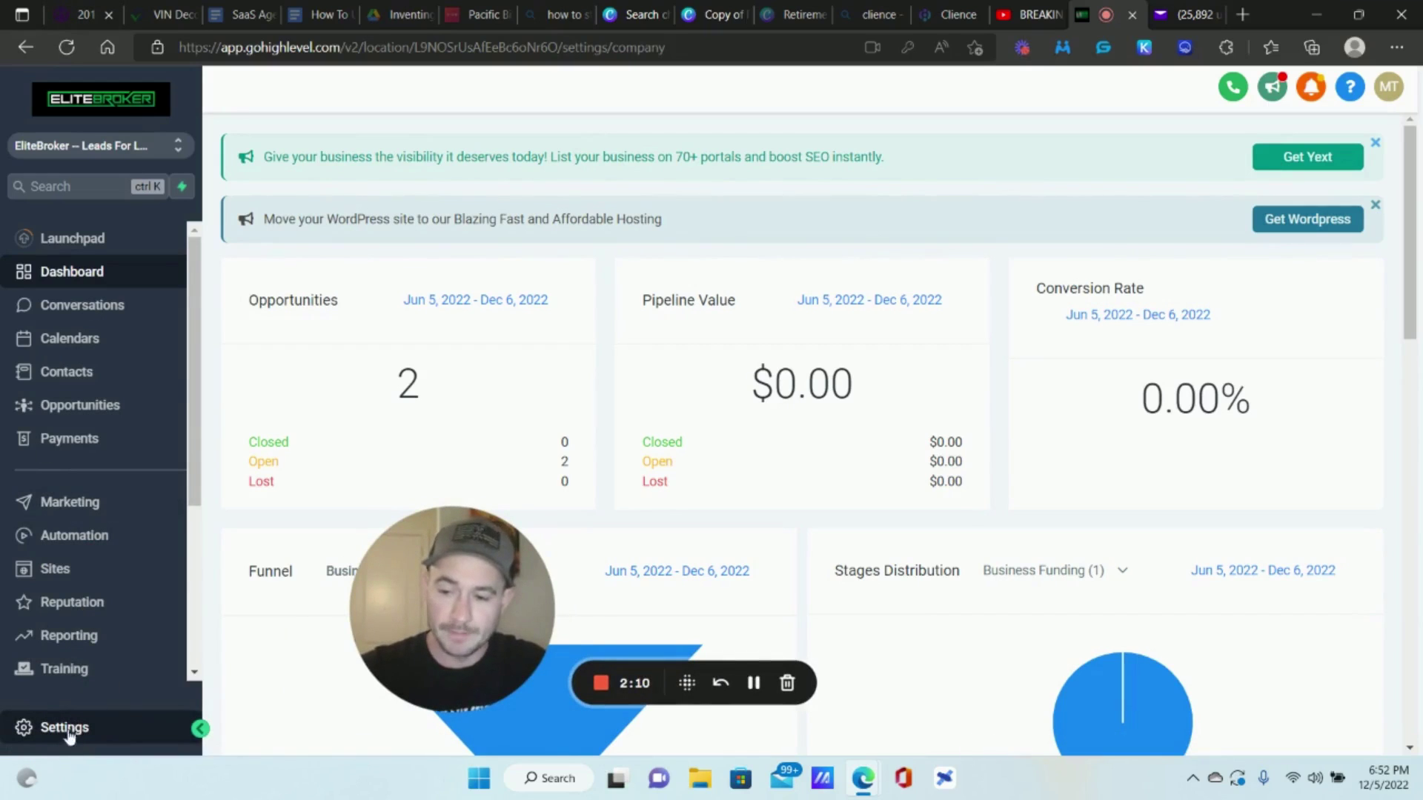
{"action": "left_click", "coordinate": [79, 659]}
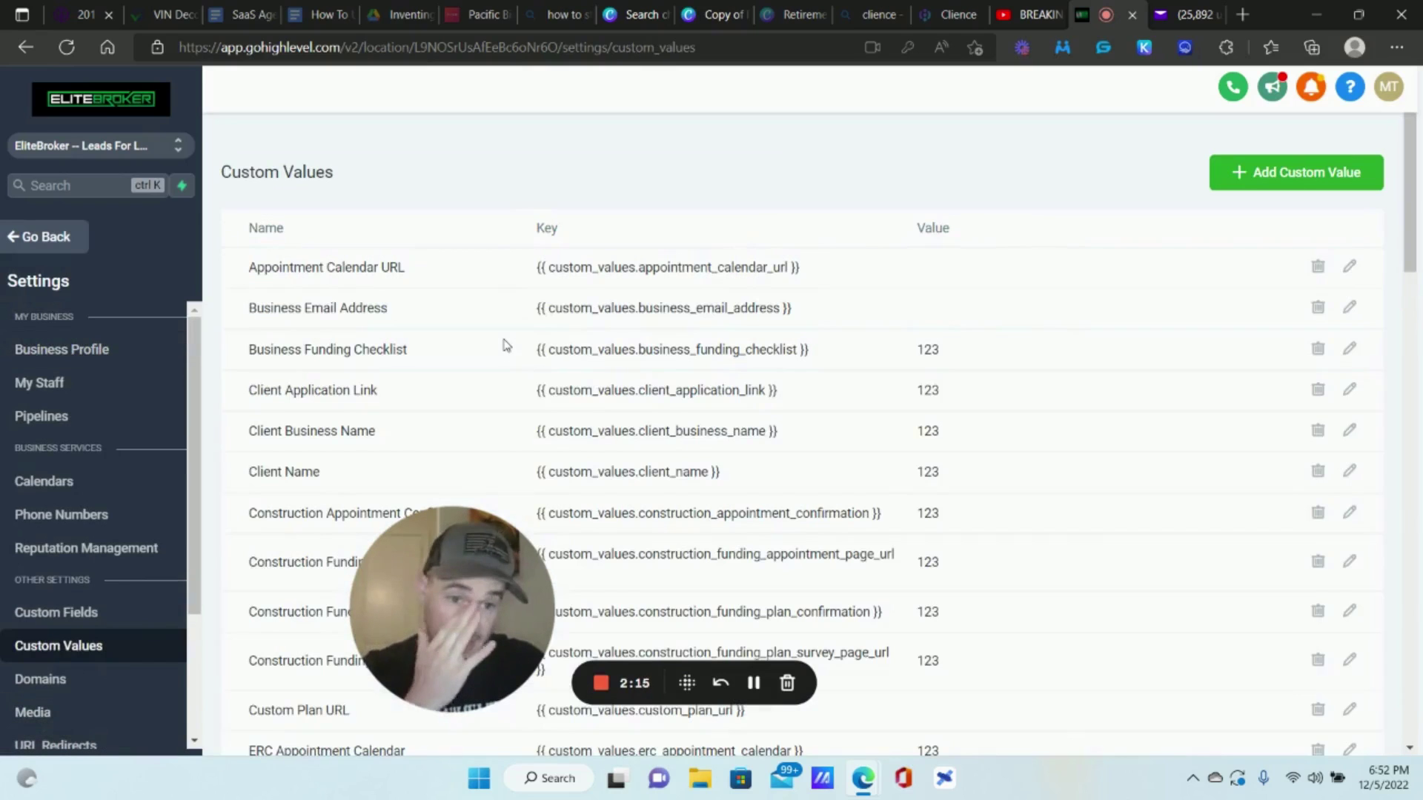
{"action": "scroll", "coordinate": [749, 349], "scroll_direction": "down", "scroll_amount": 15}
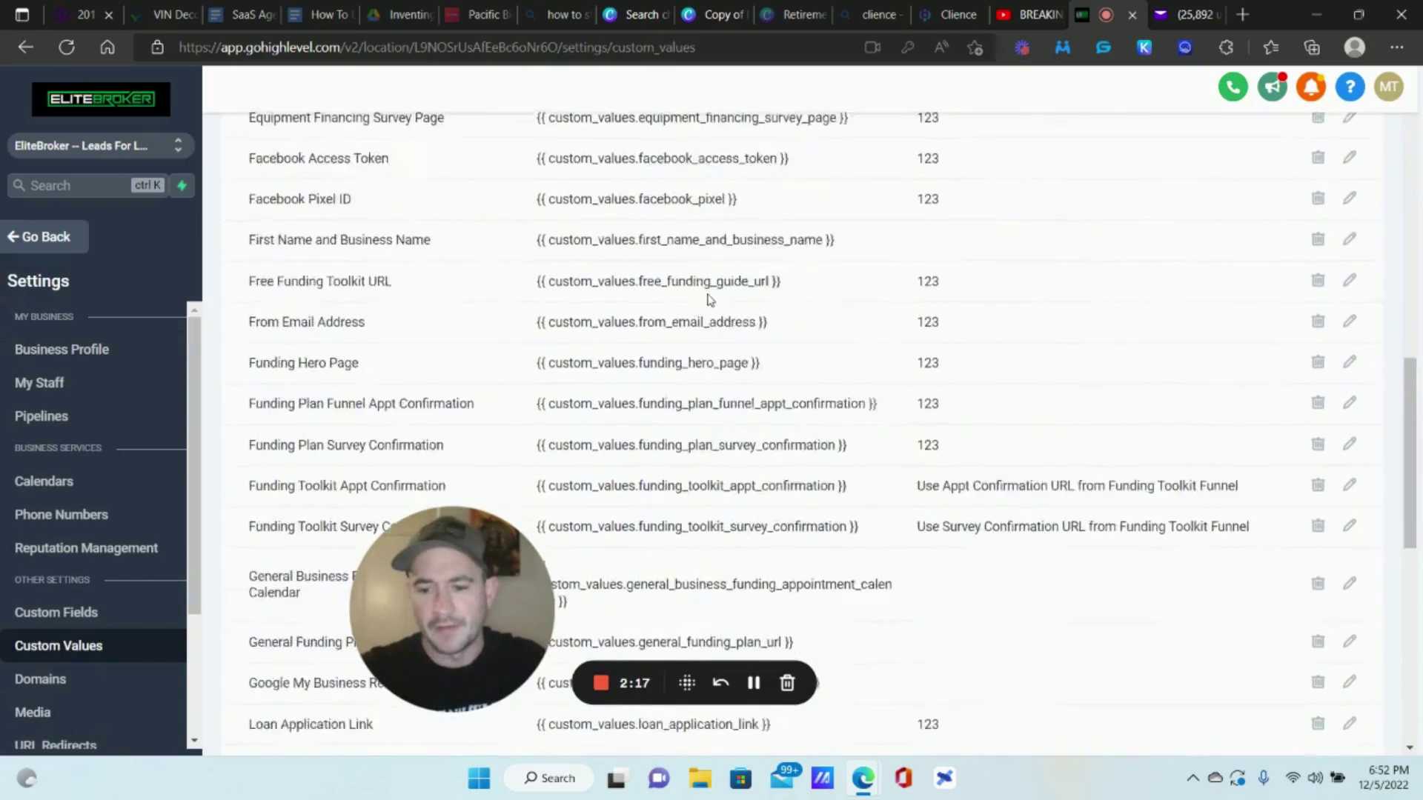
{"action": "scroll", "coordinate": [708, 292], "scroll_direction": "up", "scroll_amount": 10}
{"action": "scroll", "coordinate": [706, 292], "scroll_direction": "down", "scroll_amount": 3}
{"action": "scroll", "coordinate": [705, 291], "scroll_direction": "up", "scroll_amount": 2}
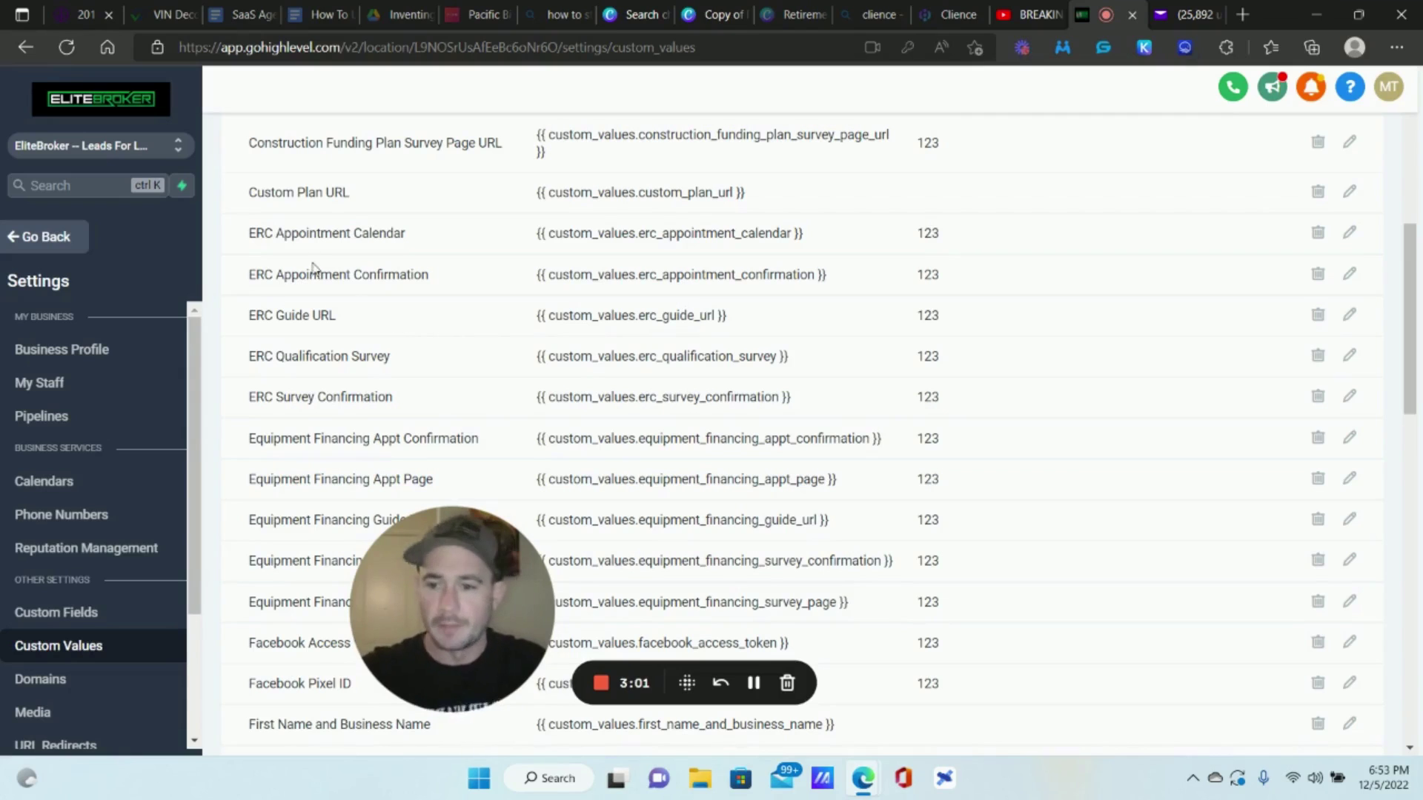
{"action": "scroll", "coordinate": [315, 246], "scroll_direction": "down", "scroll_amount": 1}
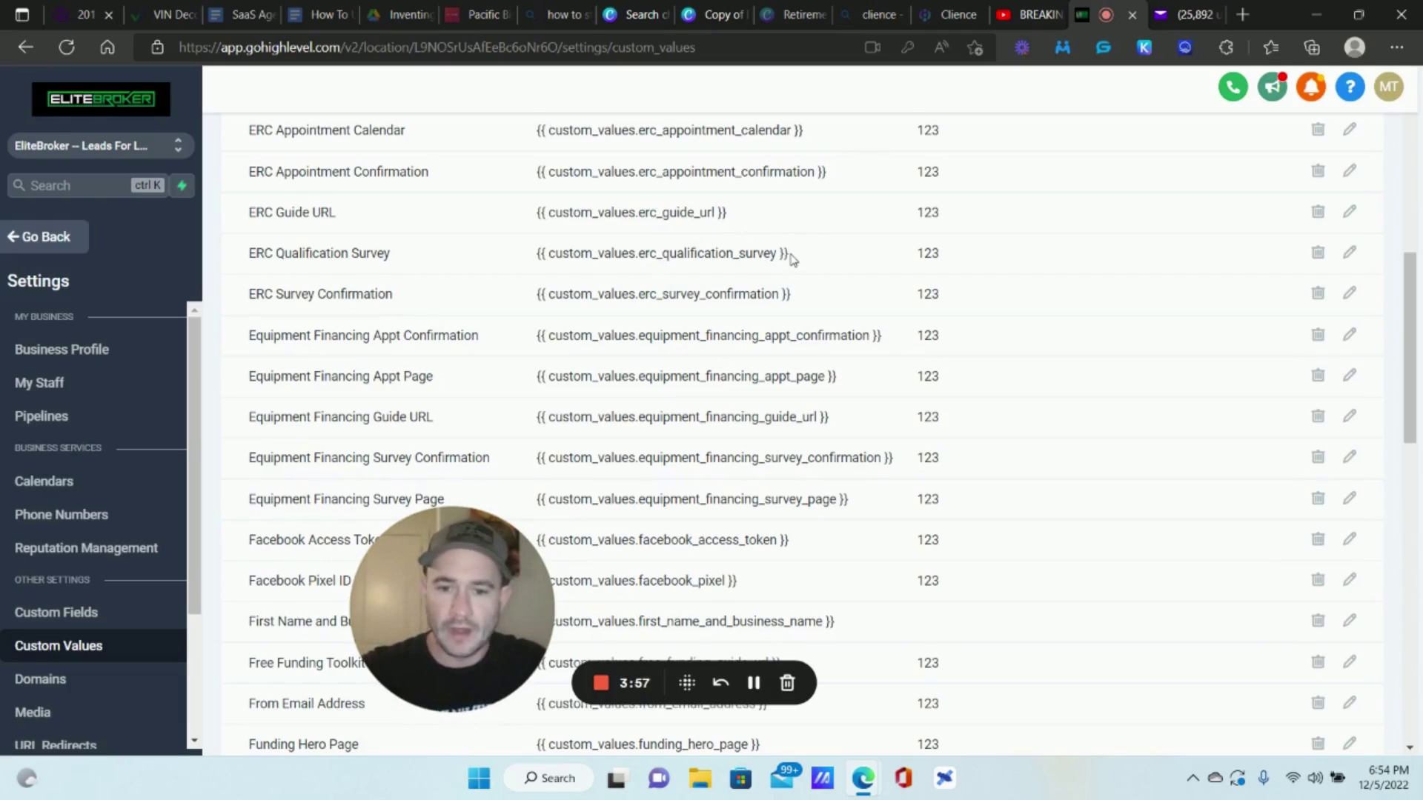
- Copy the {{ custom_values.erc_qualification_survey }} merge key to the clipboard
{"action": "left_click_drag", "start_coordinate": [785, 253], "coordinate": [537, 252]}
{"action": "right_click", "coordinate": [562, 259]}
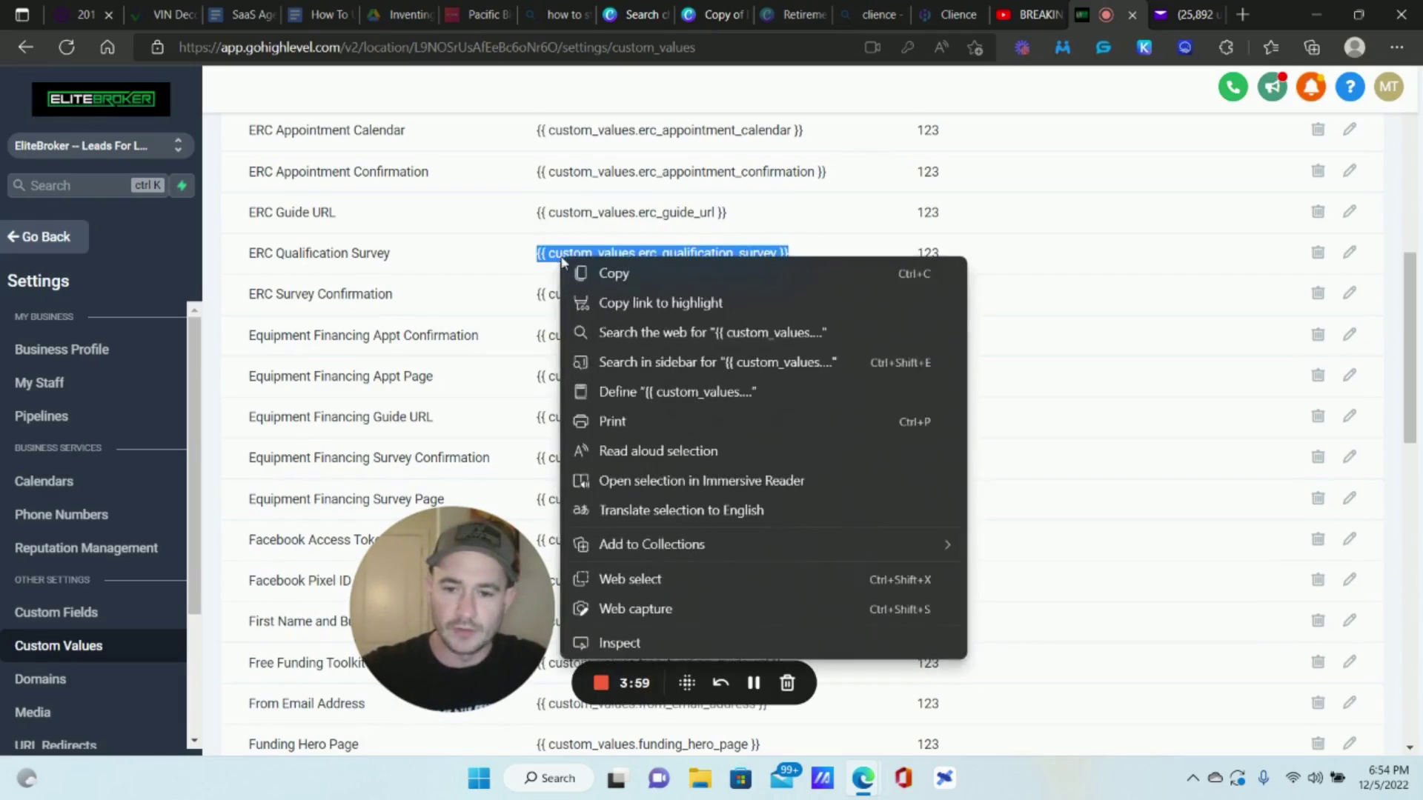
{"action": "left_click", "coordinate": [618, 273]}
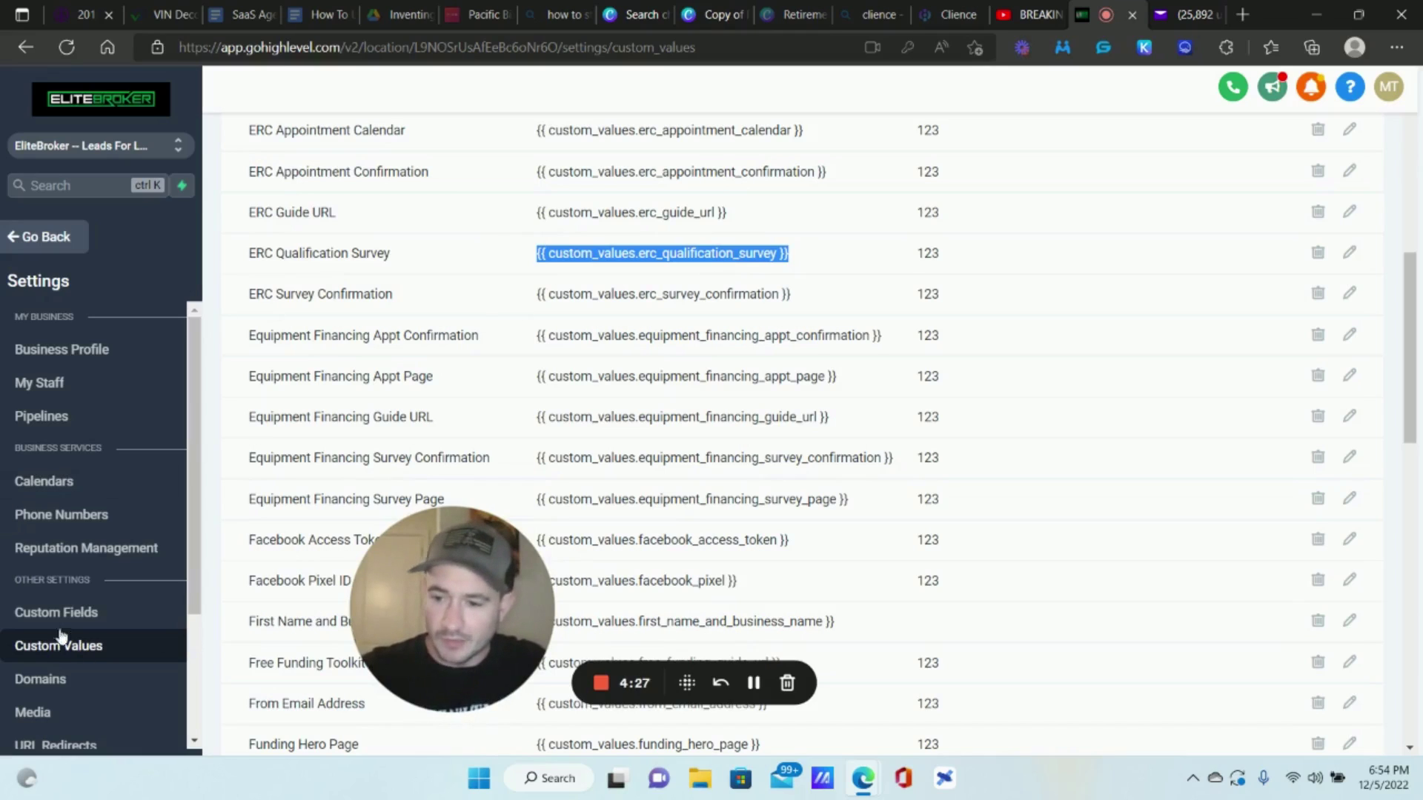
- Navigate from Custom Fields back to Marketing > Trigger Links > Links
{"action": "left_click", "coordinate": [115, 614]}
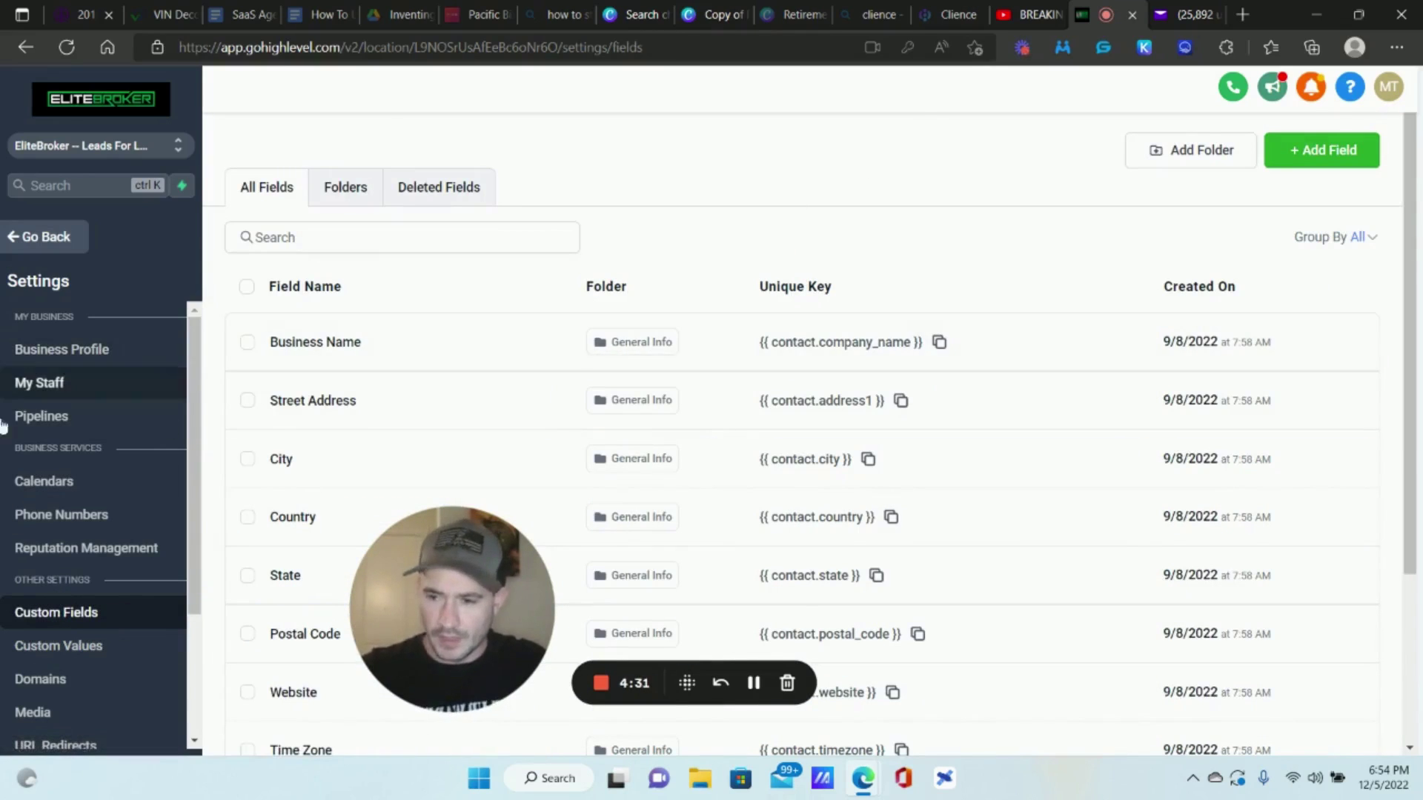
{"action": "left_click", "coordinate": [67, 242]}
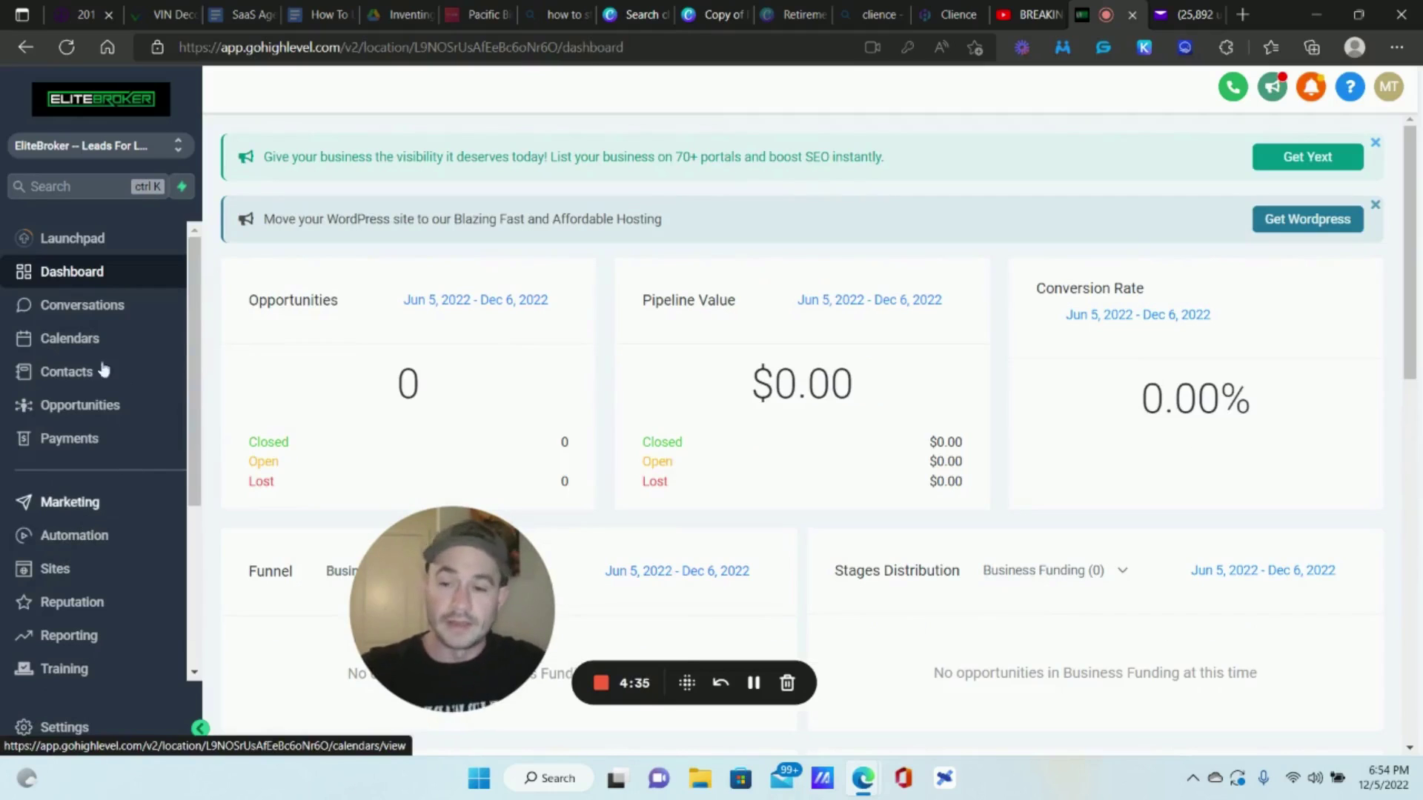
{"action": "left_click", "coordinate": [75, 510]}
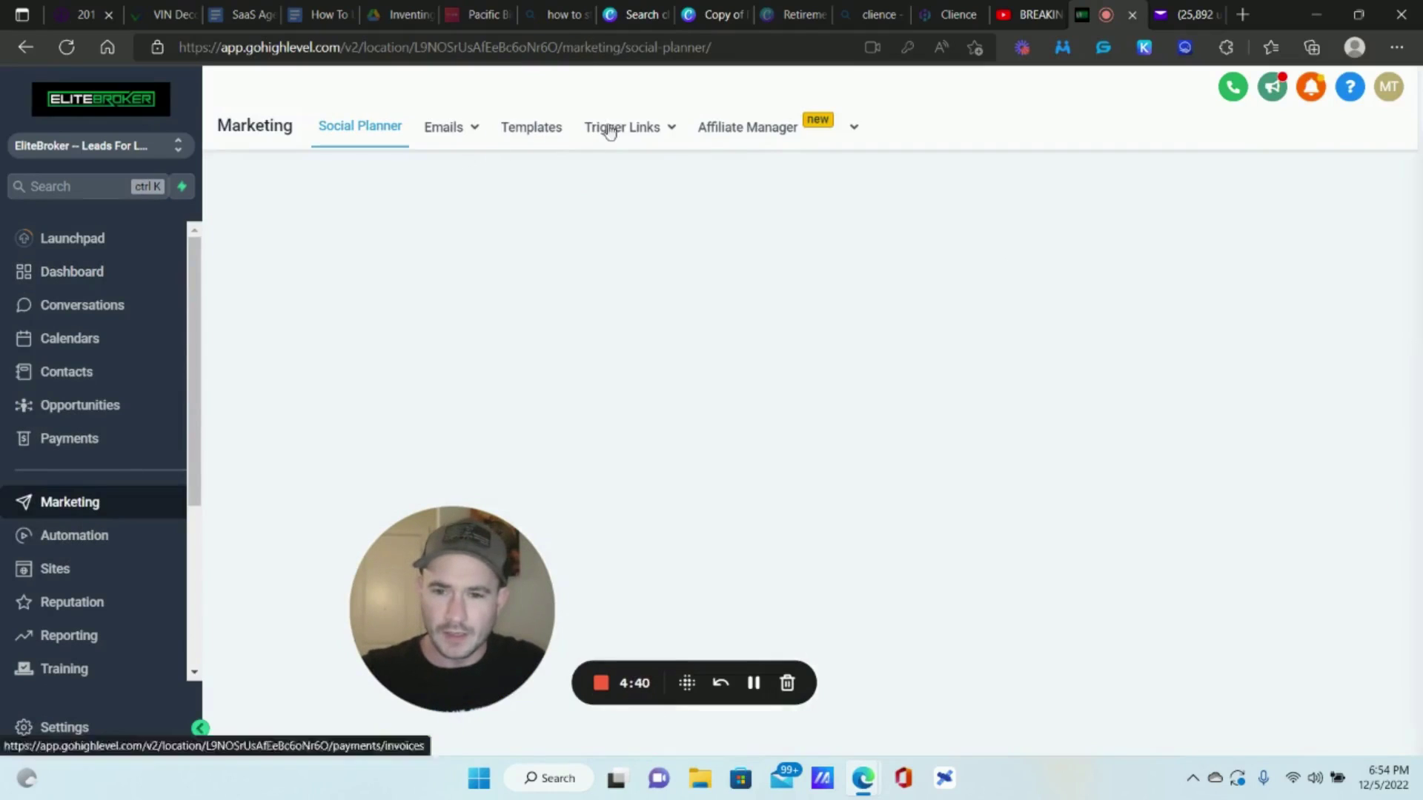
{"action": "mouse_move", "coordinate": [610, 131]}
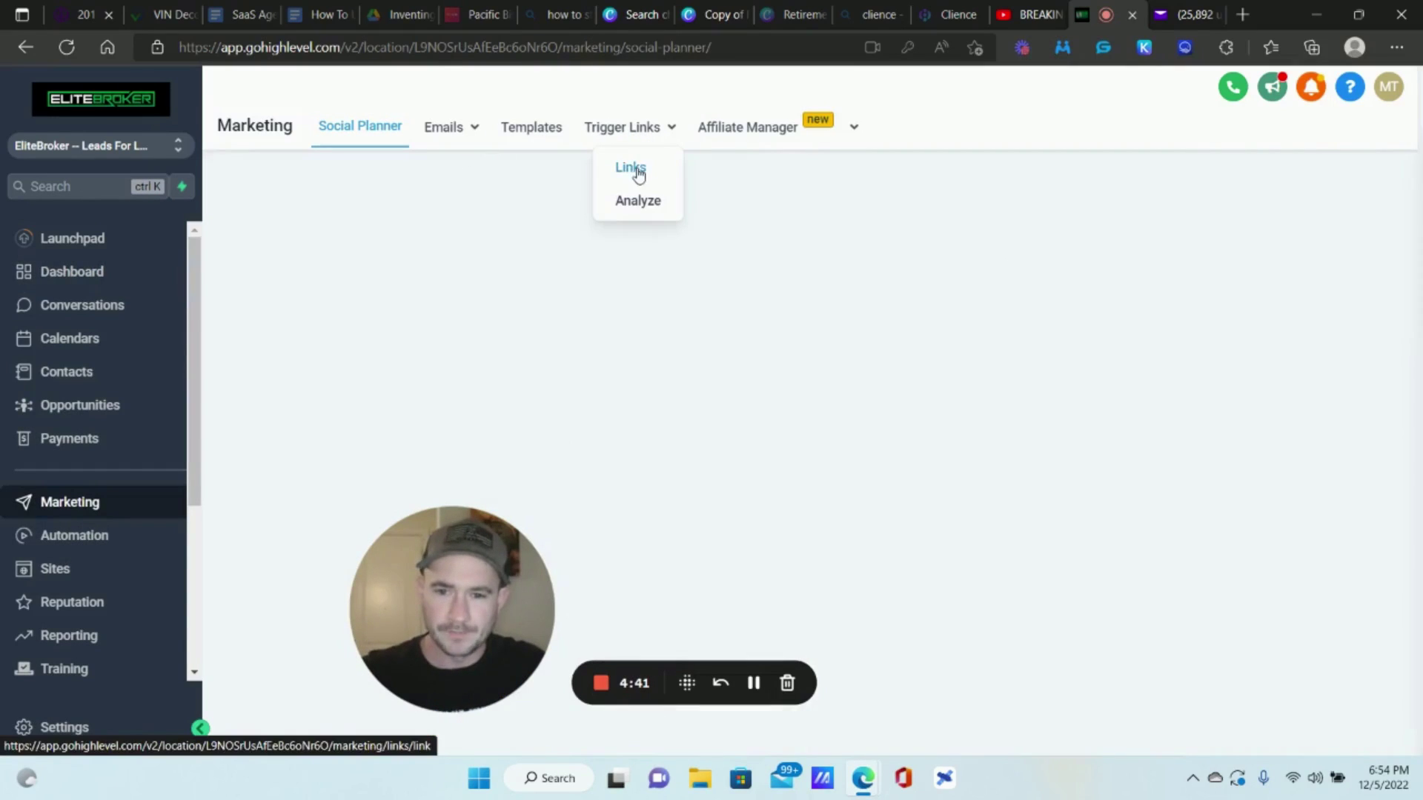
{"action": "left_click", "coordinate": [635, 175]}
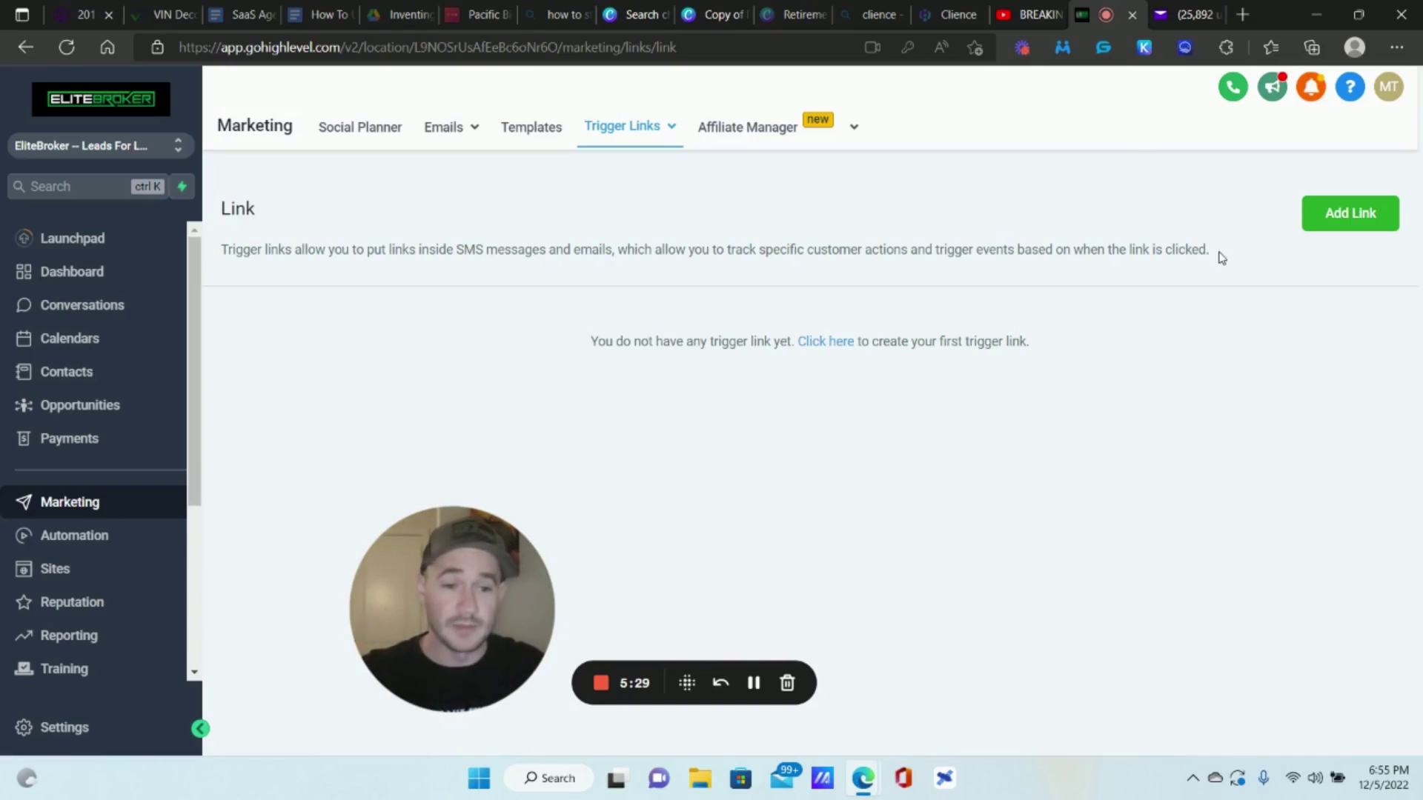
- Save a new 'ERC Qualification Survey' trigger link with URL {{custom_values.erc_qualification_survey}}, spaces removed
{"action": "left_click", "coordinate": [1364, 215]}
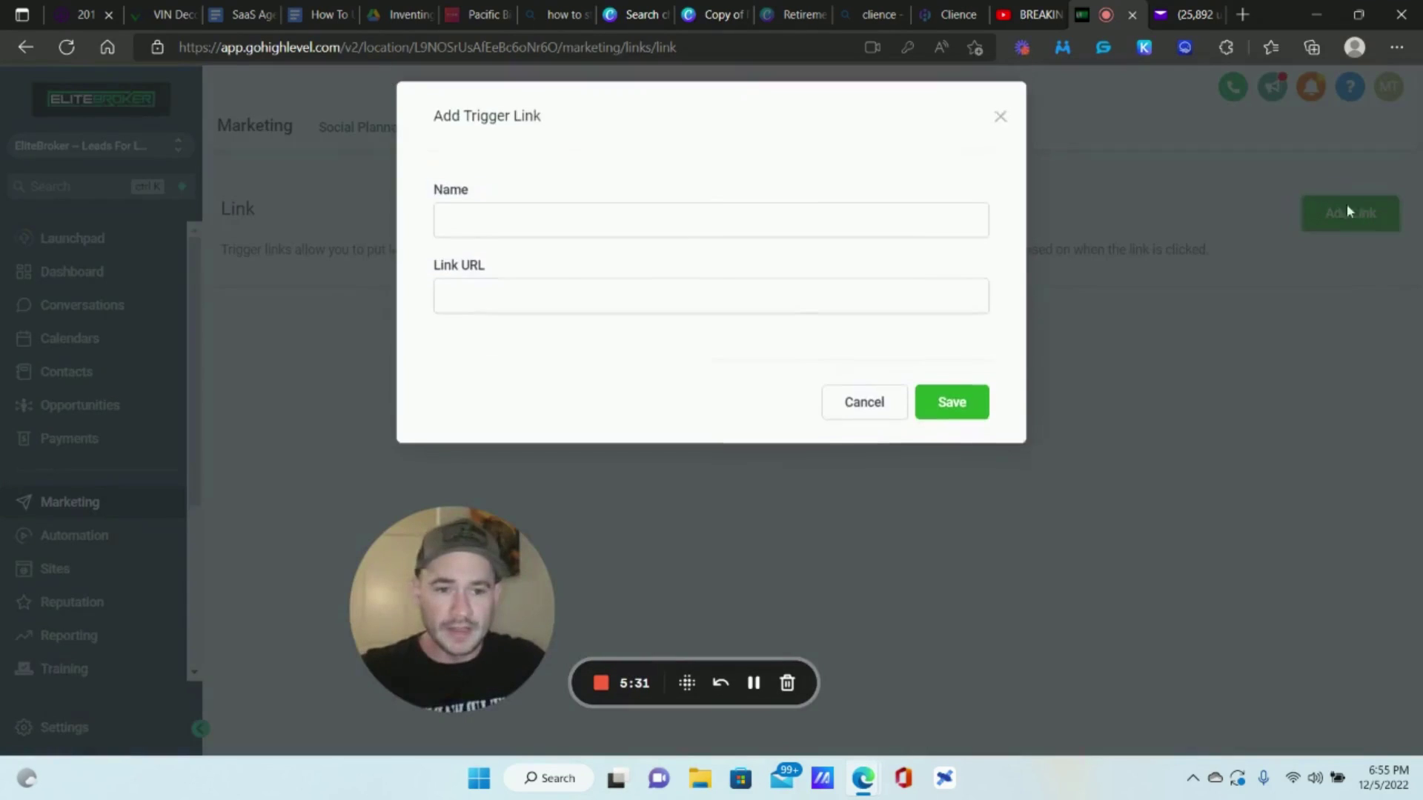
{"action": "left_click", "coordinate": [500, 224]}
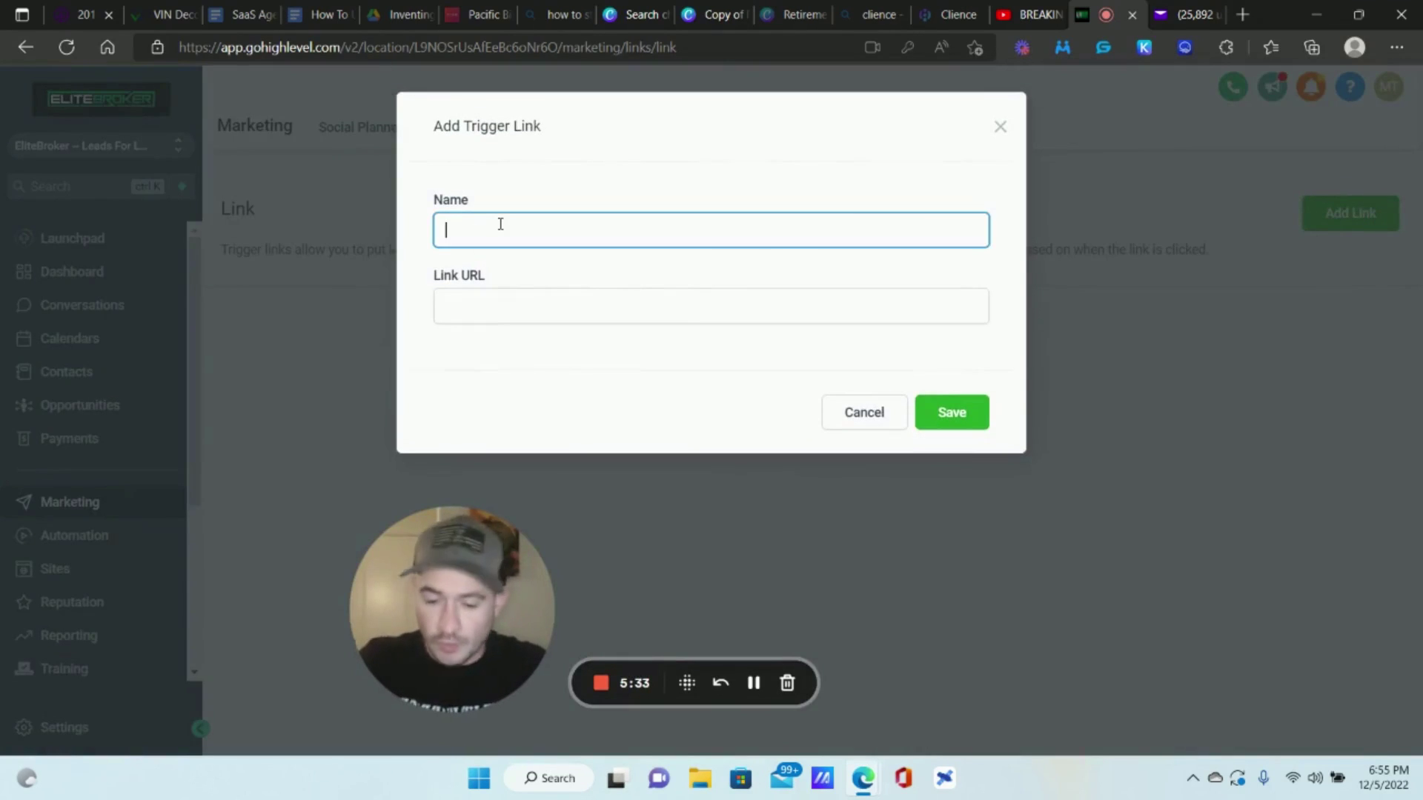
{"action": "type", "text": "ERC Qualifica"}
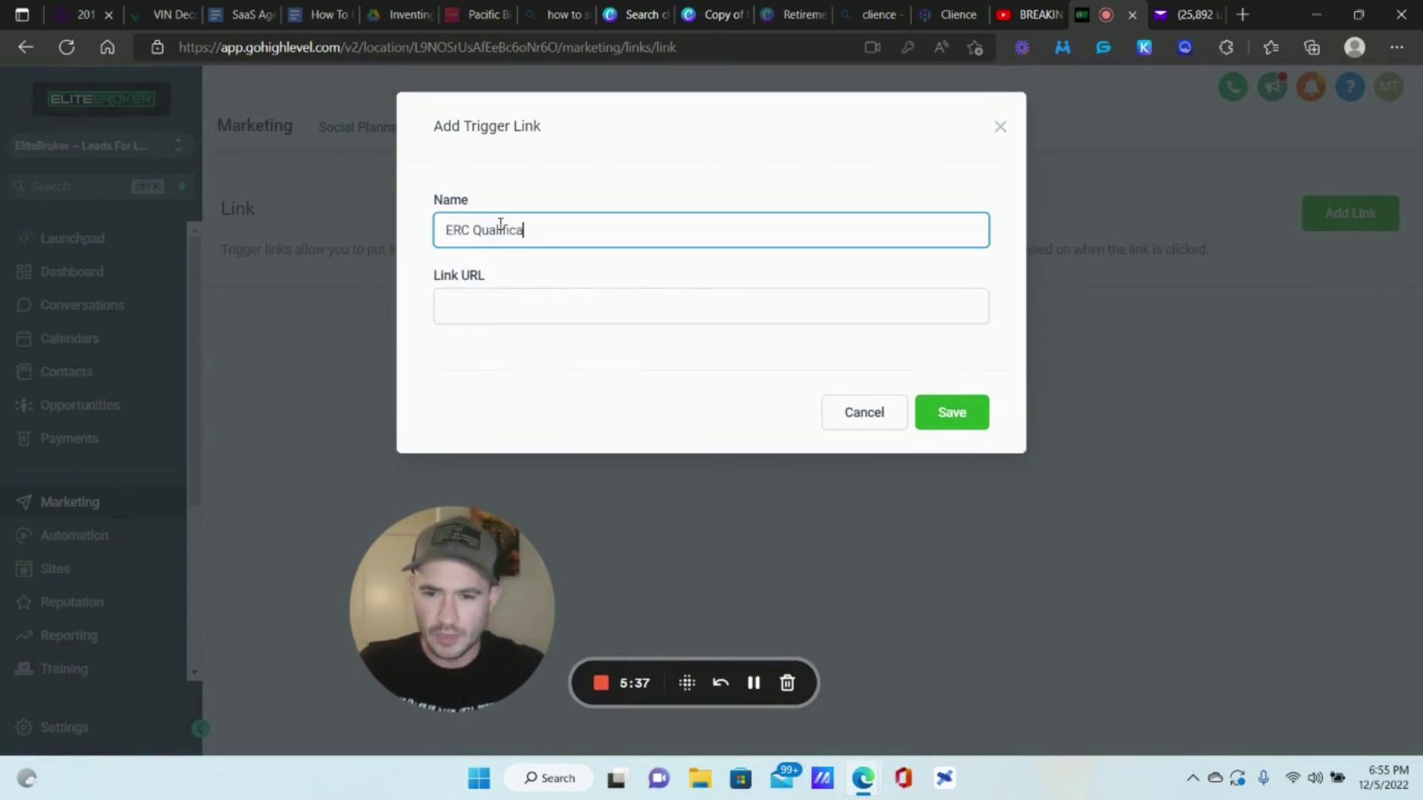
{"action": "type", "text": "tion Survey"}
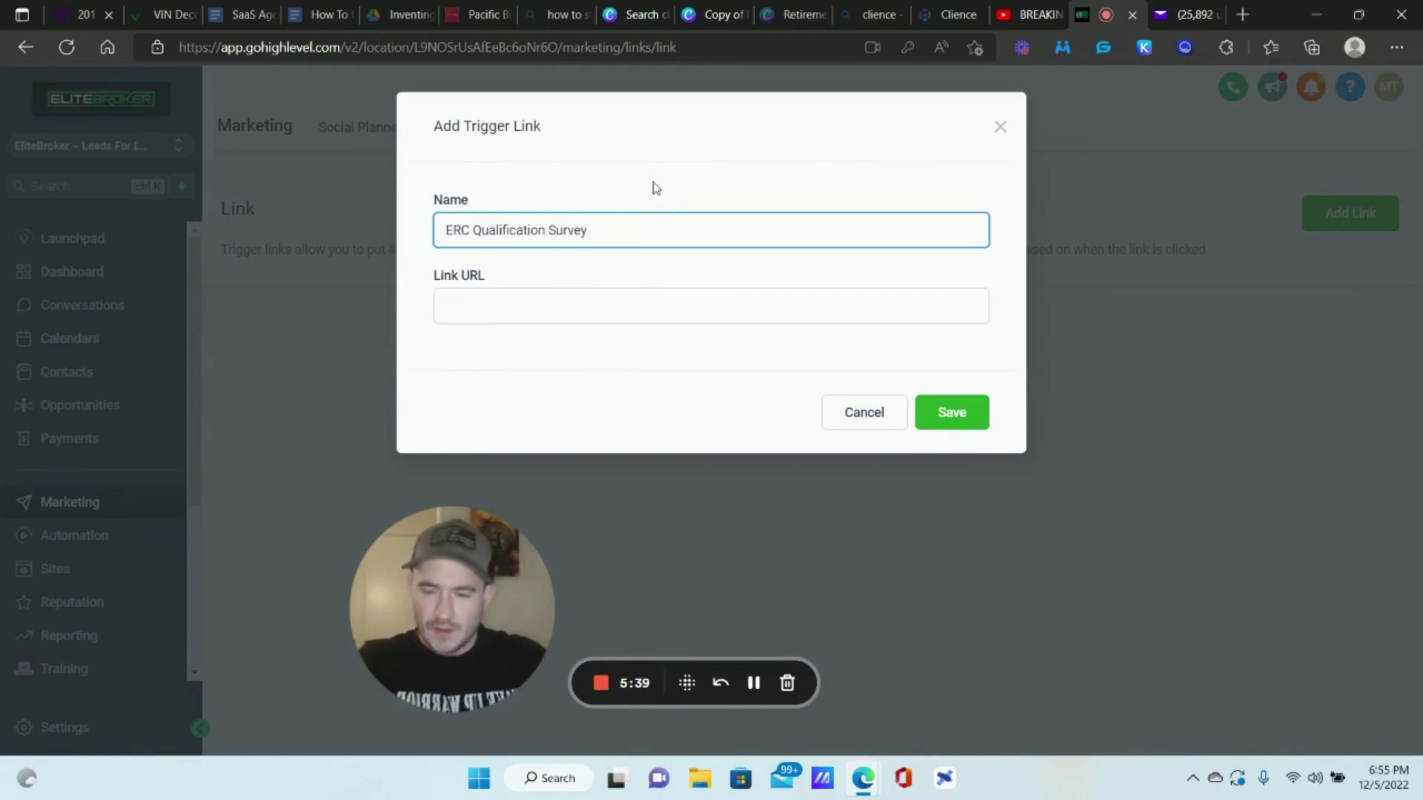
{"action": "left_click", "coordinate": [506, 309]}
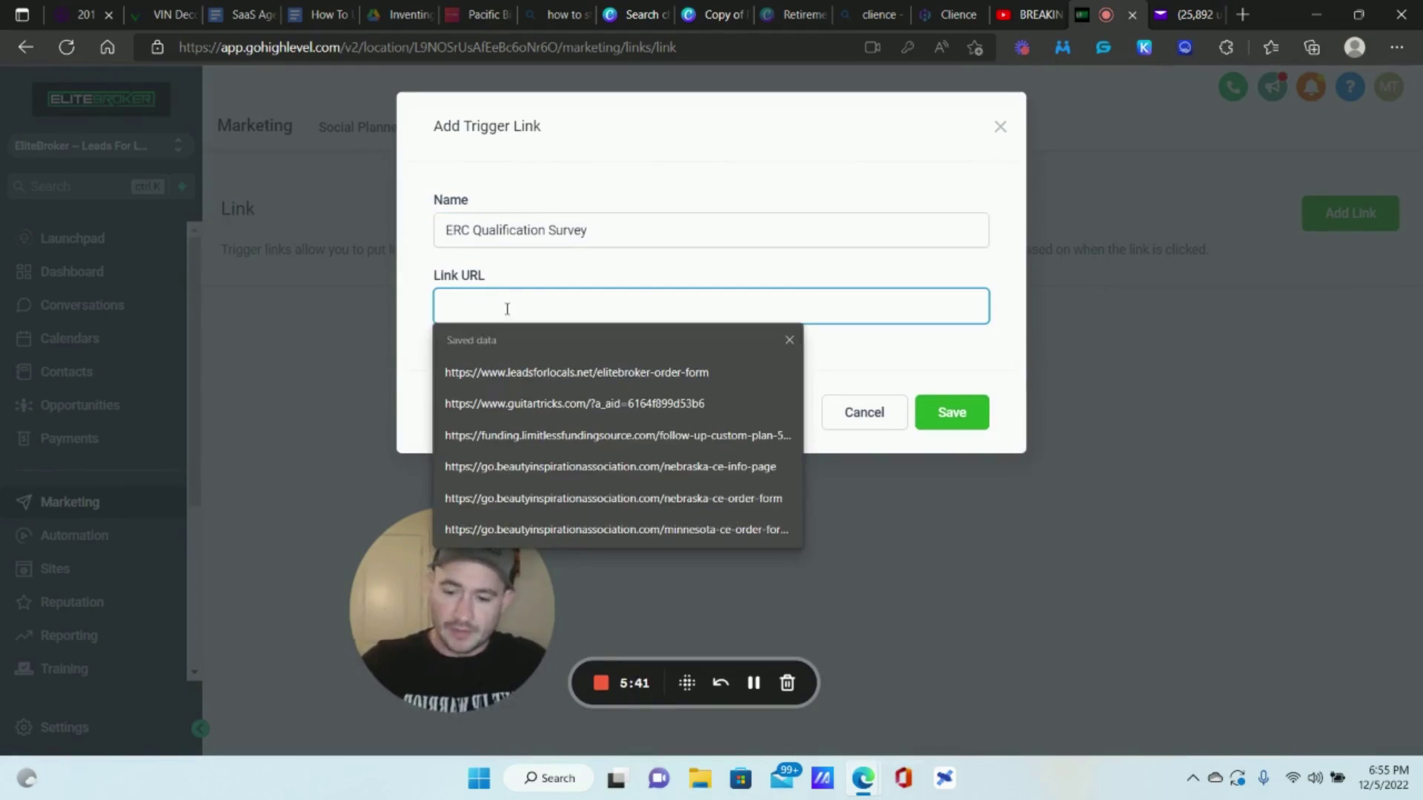
{"action": "type", "text": "{{ custom_values.erc_qualification_survey }}"}
{"action": "left_click", "coordinate": [688, 305]}
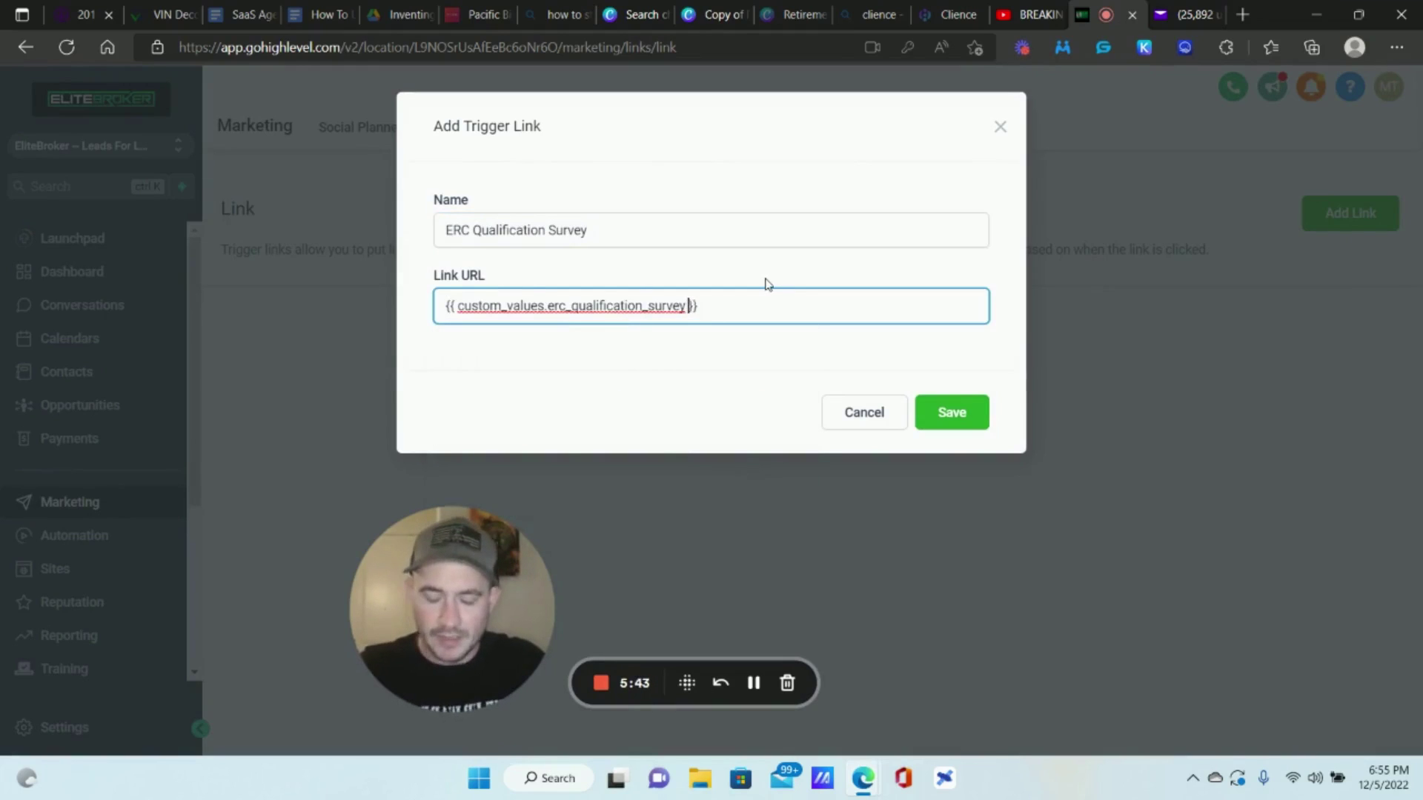
{"action": "key", "text": "BackSpace"}
{"action": "right_click", "coordinate": [459, 306]}
{"action": "key", "text": "Escape"}
{"action": "key", "text": "BackSpace"}
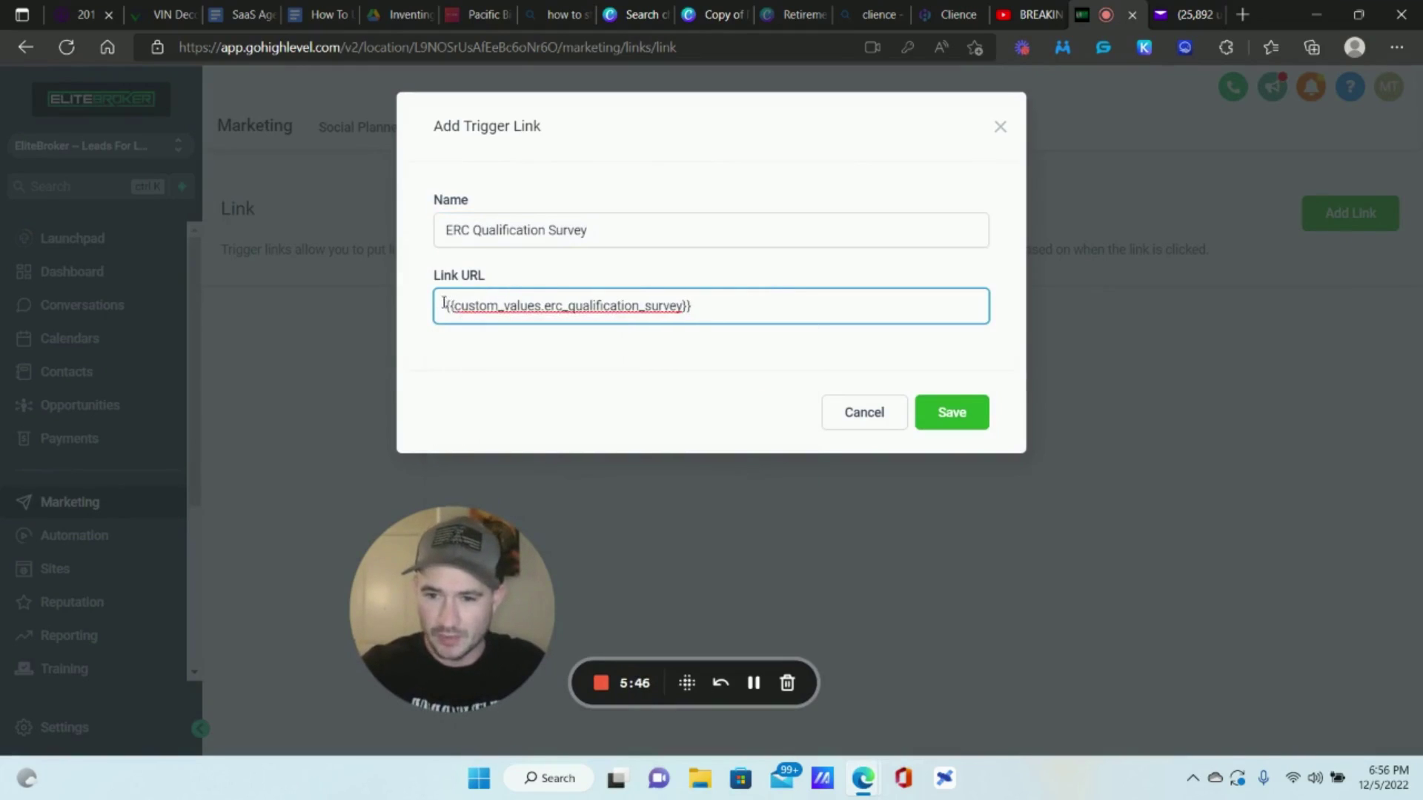
{"action": "left_click", "coordinate": [629, 353]}
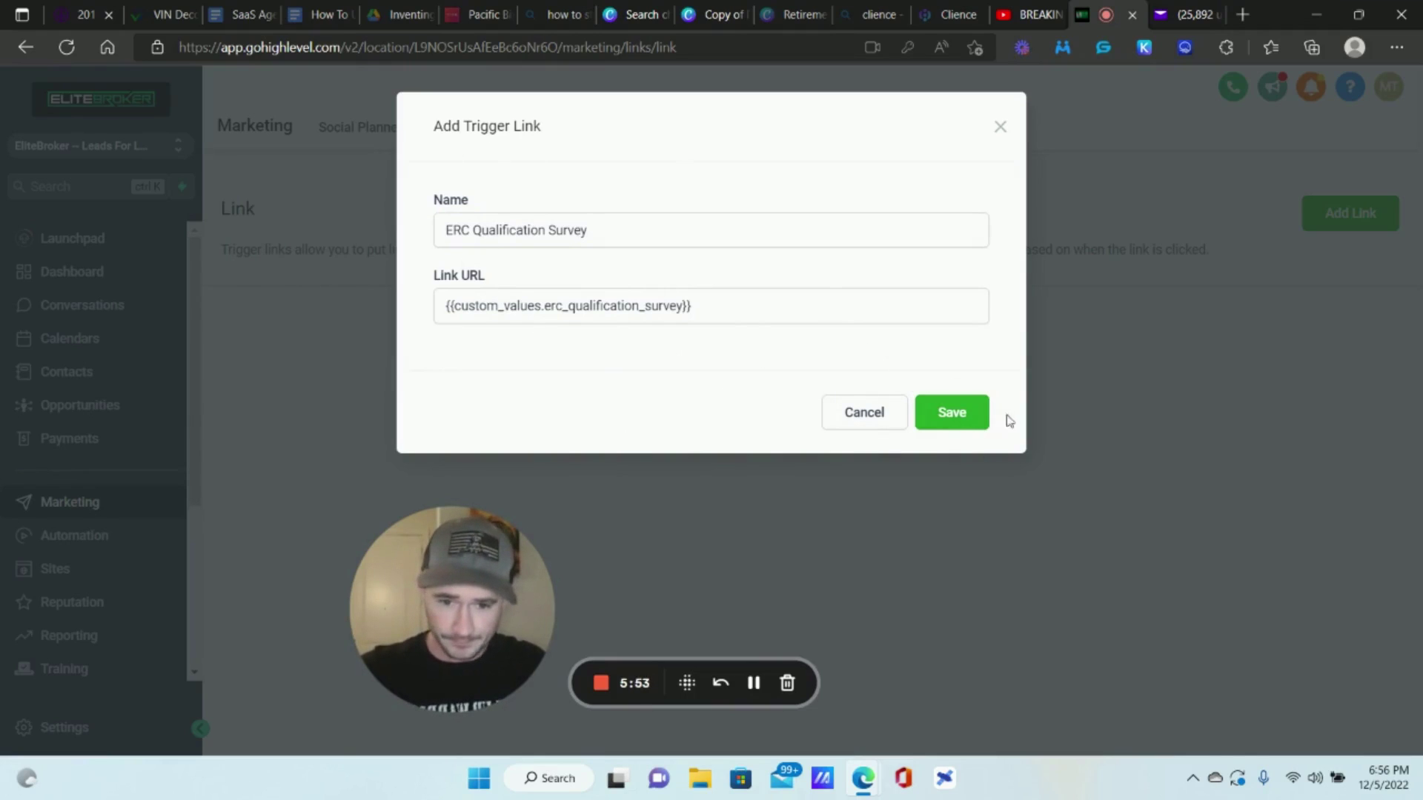
{"action": "left_click", "coordinate": [953, 419]}
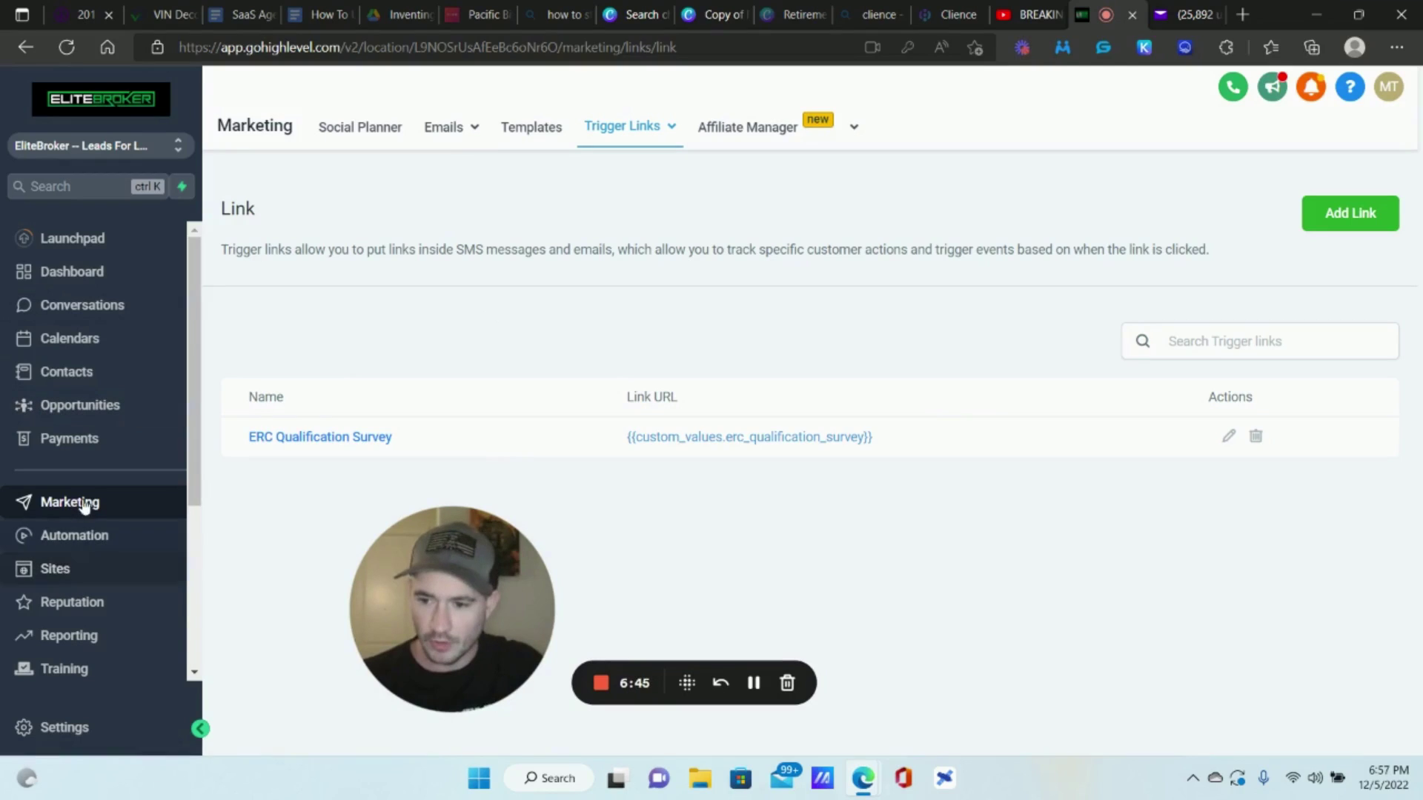
- Go to Marketing > Emails and open the ERC templates folder
{"action": "left_click", "coordinate": [458, 138]}
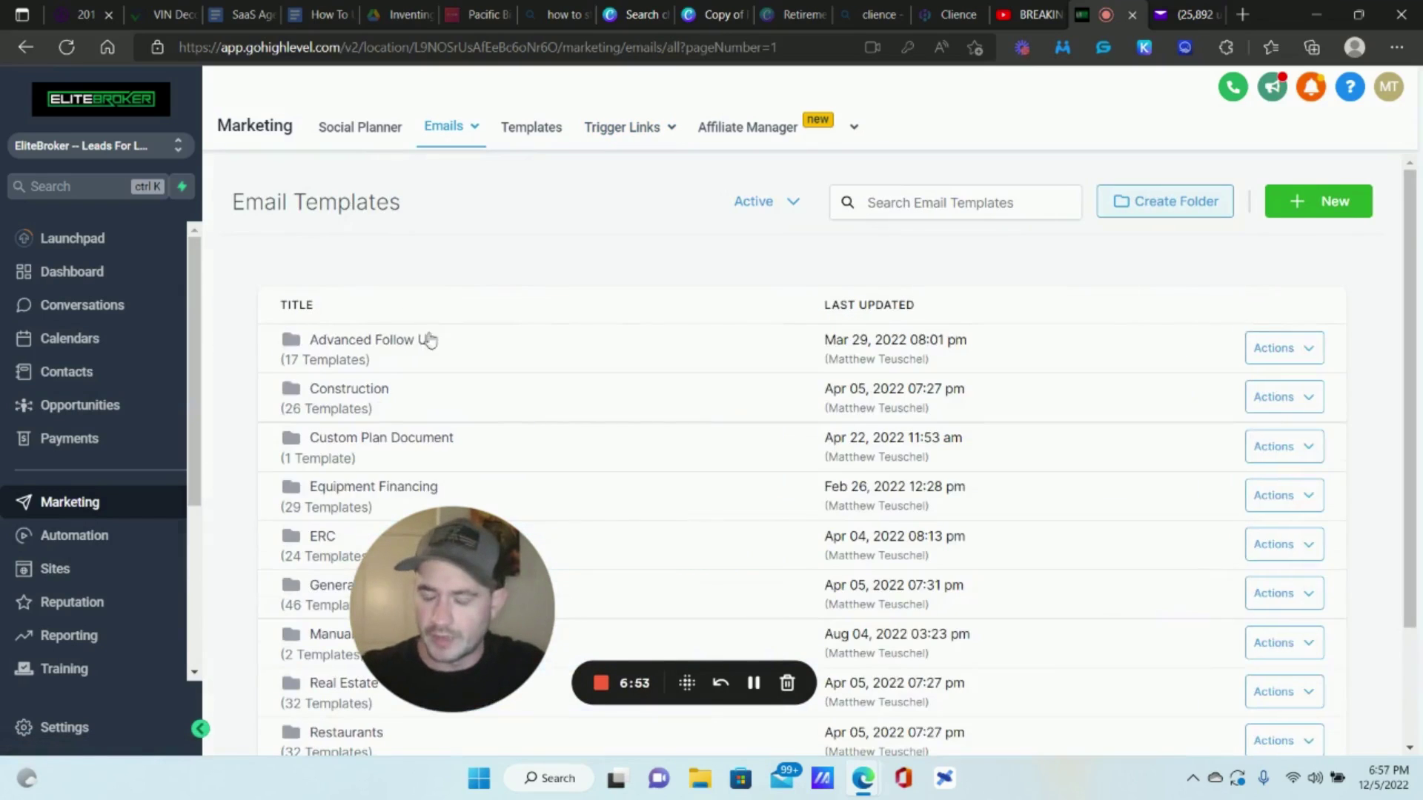
{"action": "scroll", "coordinate": [357, 309], "scroll_direction": "down", "scroll_amount": 3}
{"action": "left_click", "coordinate": [330, 391]}
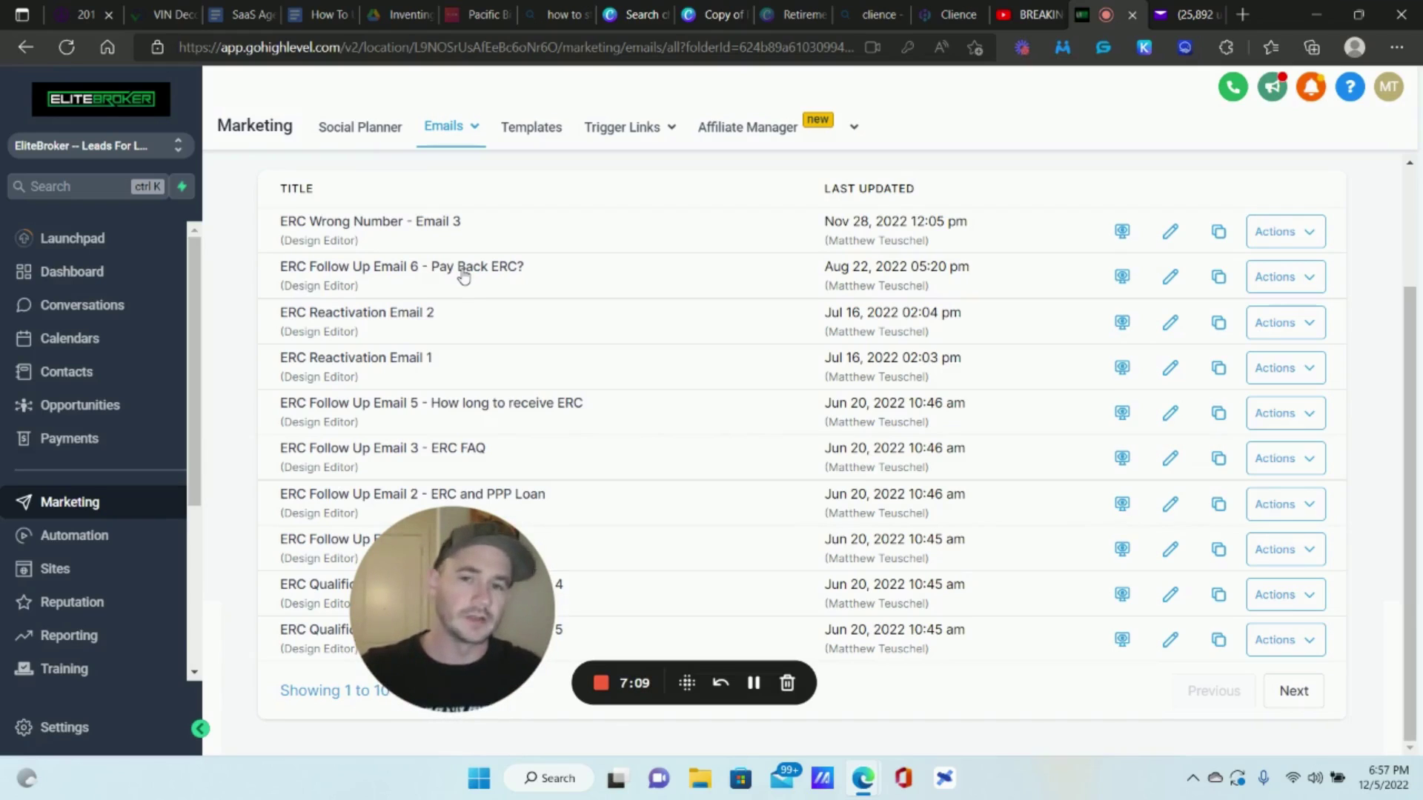
- Open the 'ERC Follow Up Email 6 - Pay Back ERC?' template and select its questionnaire button
{"action": "left_click", "coordinate": [458, 273]}
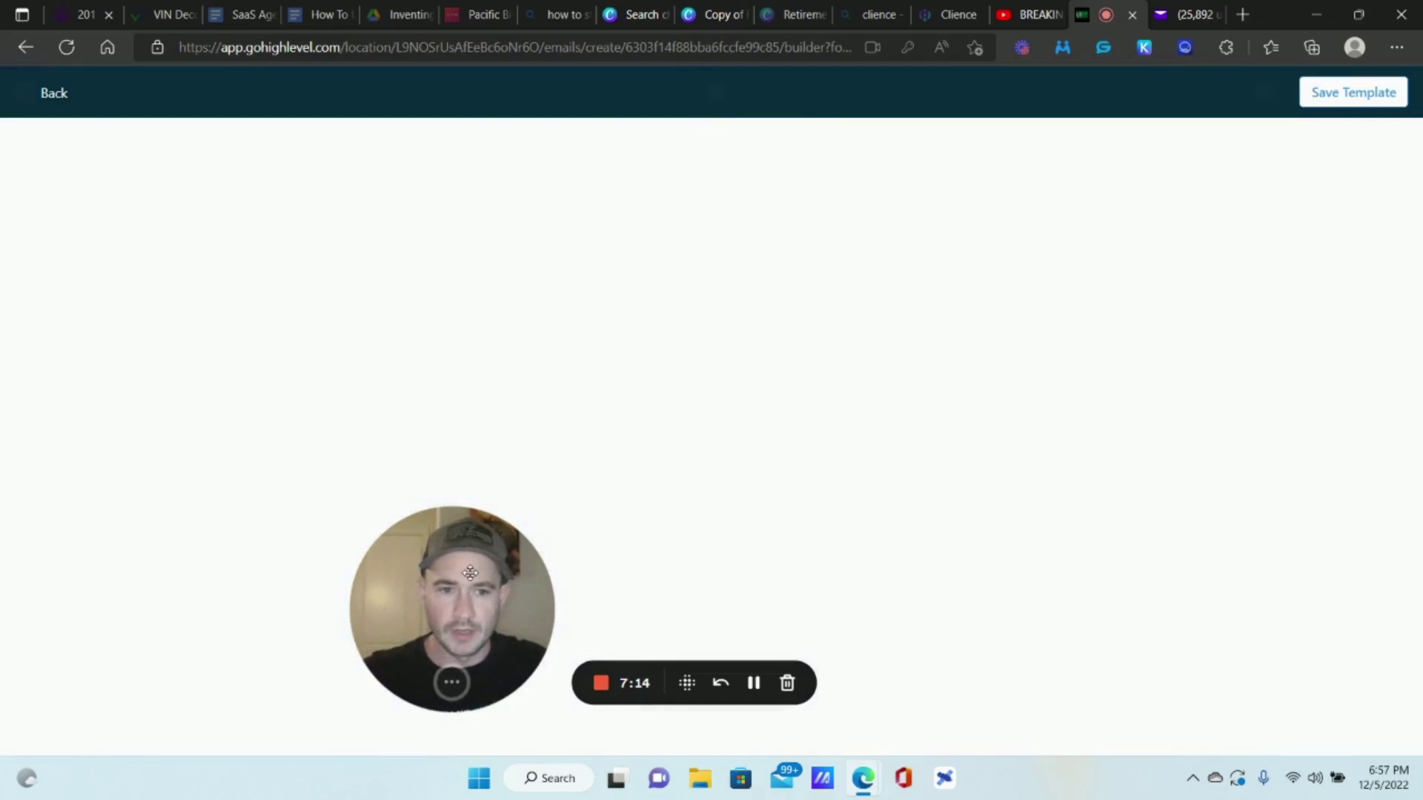
{"action": "left_click_drag", "start_coordinate": [473, 569], "coordinate": [181, 606]}
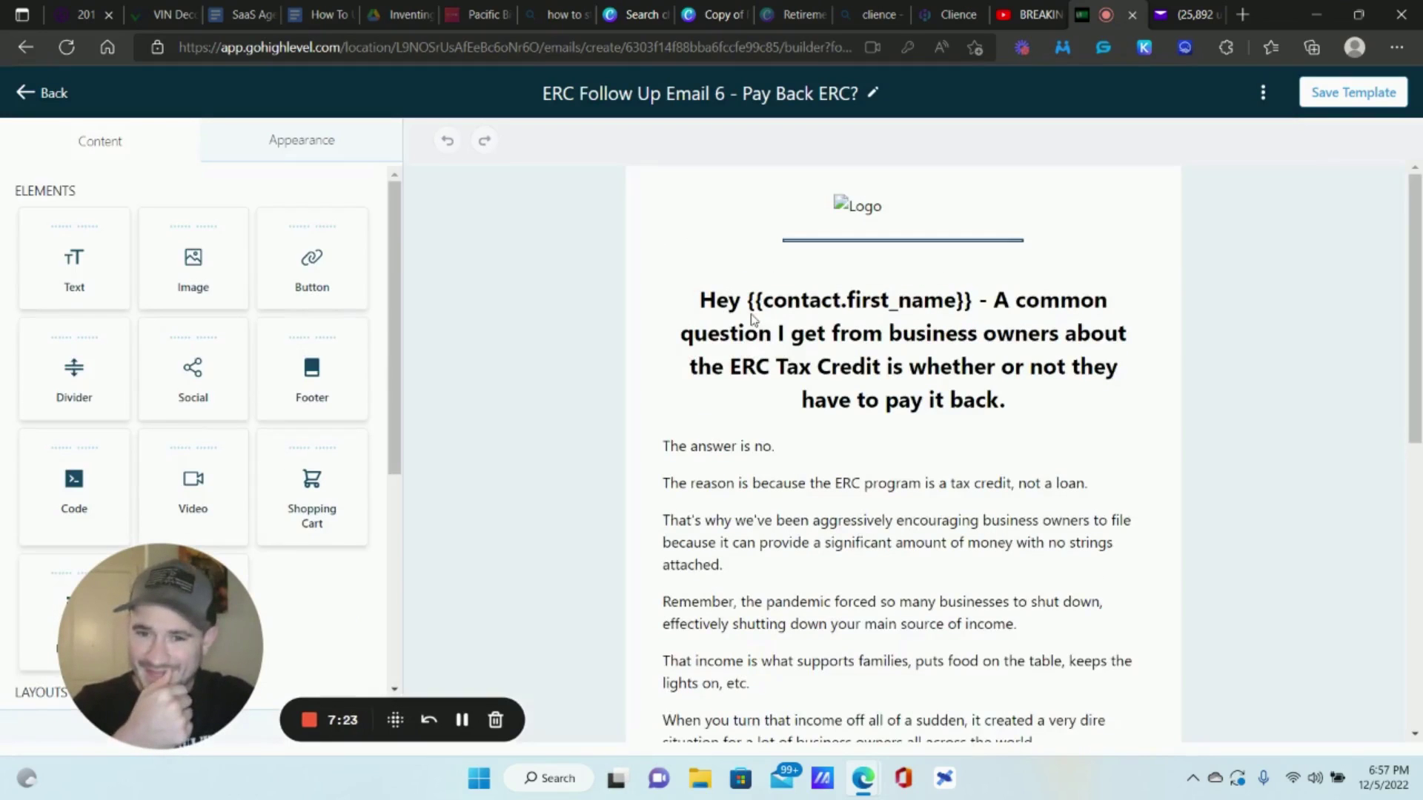
{"action": "scroll", "coordinate": [890, 317], "scroll_direction": "down", "scroll_amount": 10}
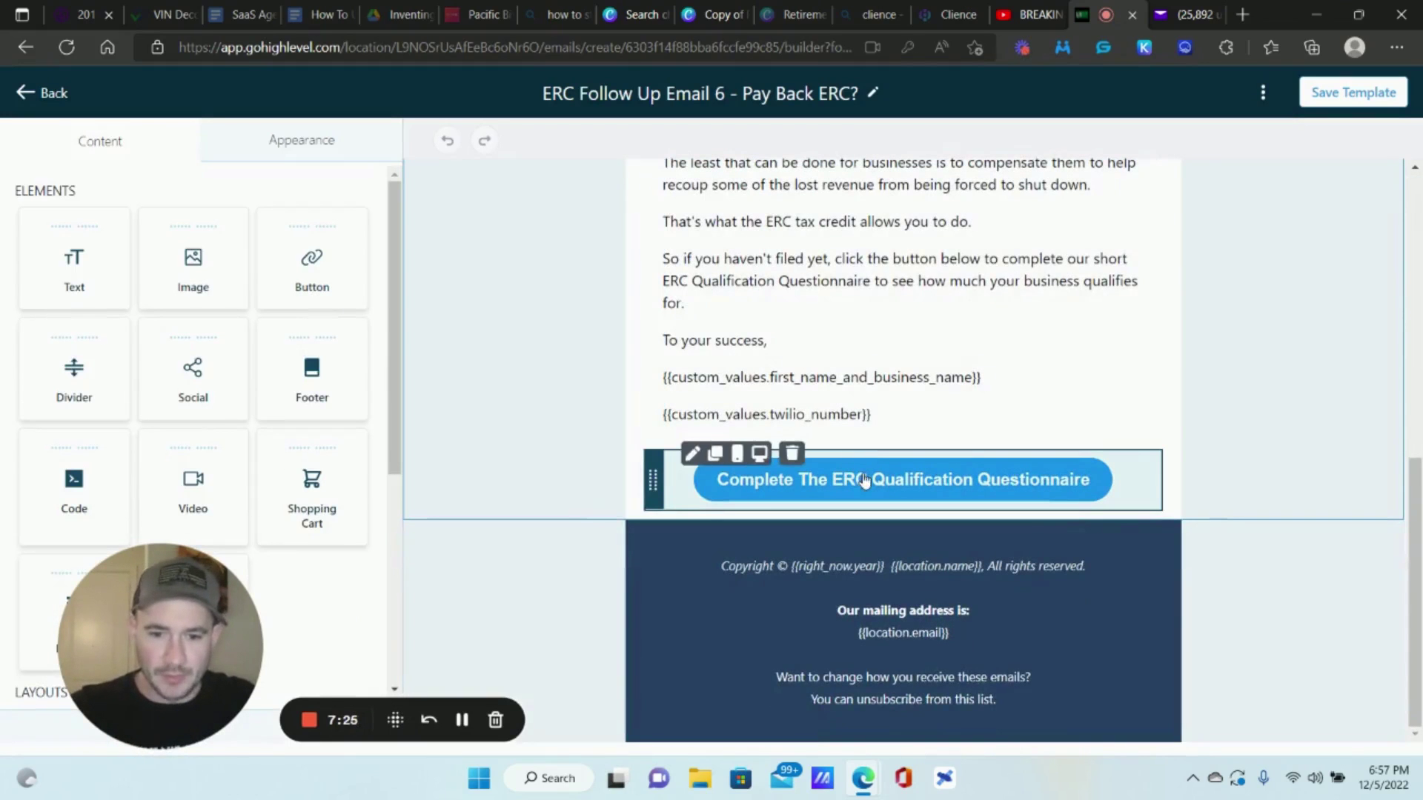
{"action": "left_click", "coordinate": [877, 481]}
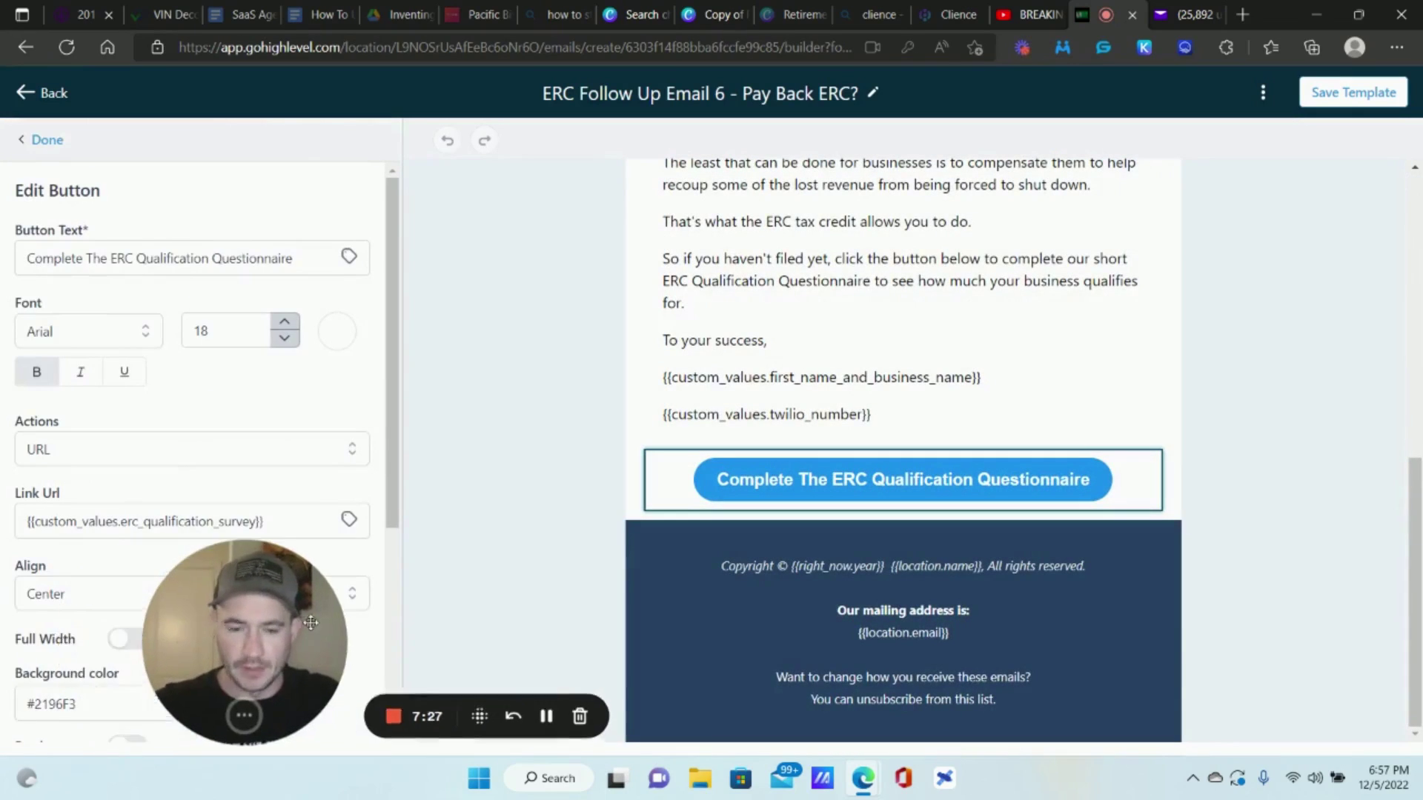
{"action": "left_click_drag", "start_coordinate": [253, 621], "coordinate": [658, 598]}
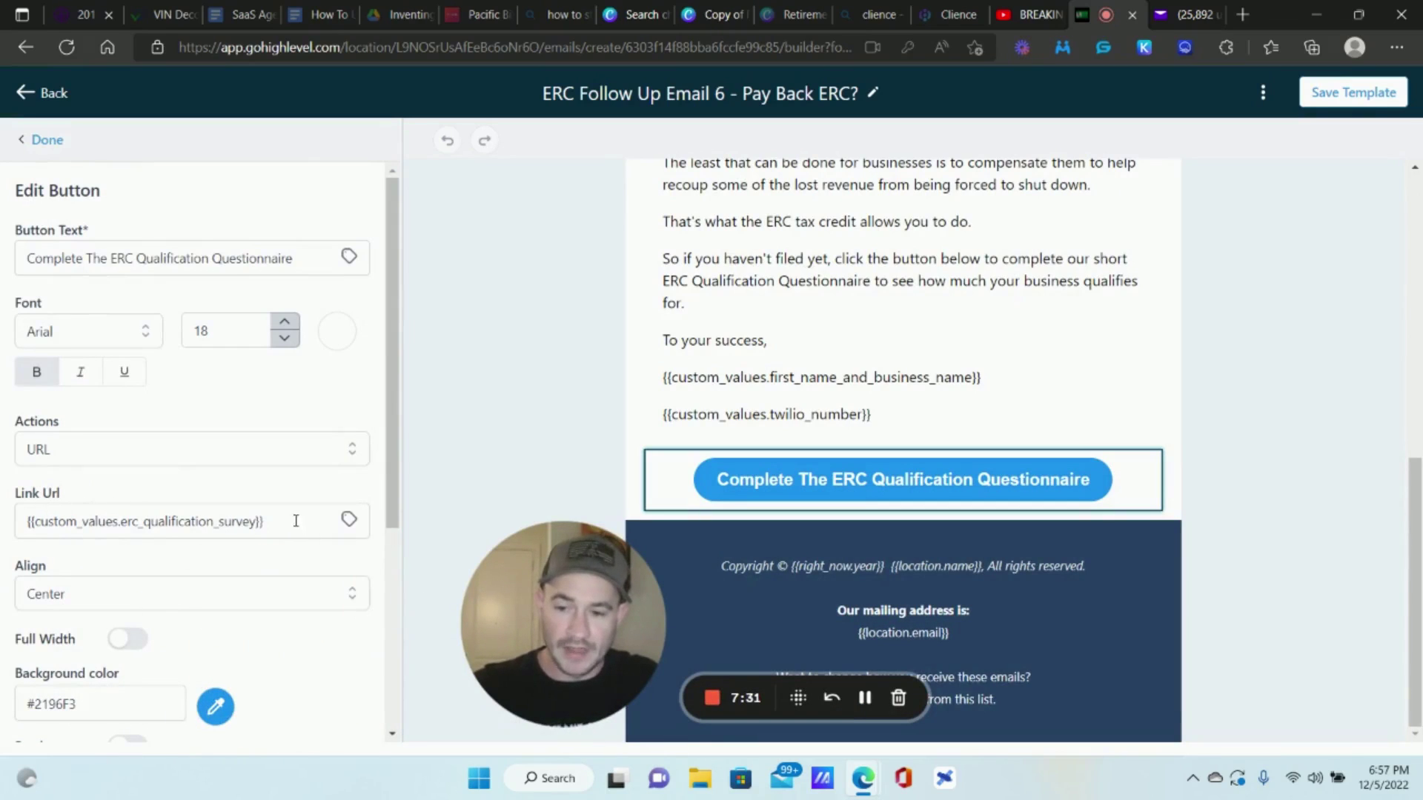
- Replace the button link with the ERC Qualification Survey trigger link and exit the editor
{"action": "left_click_drag", "start_coordinate": [296, 521], "coordinate": [28, 528]}
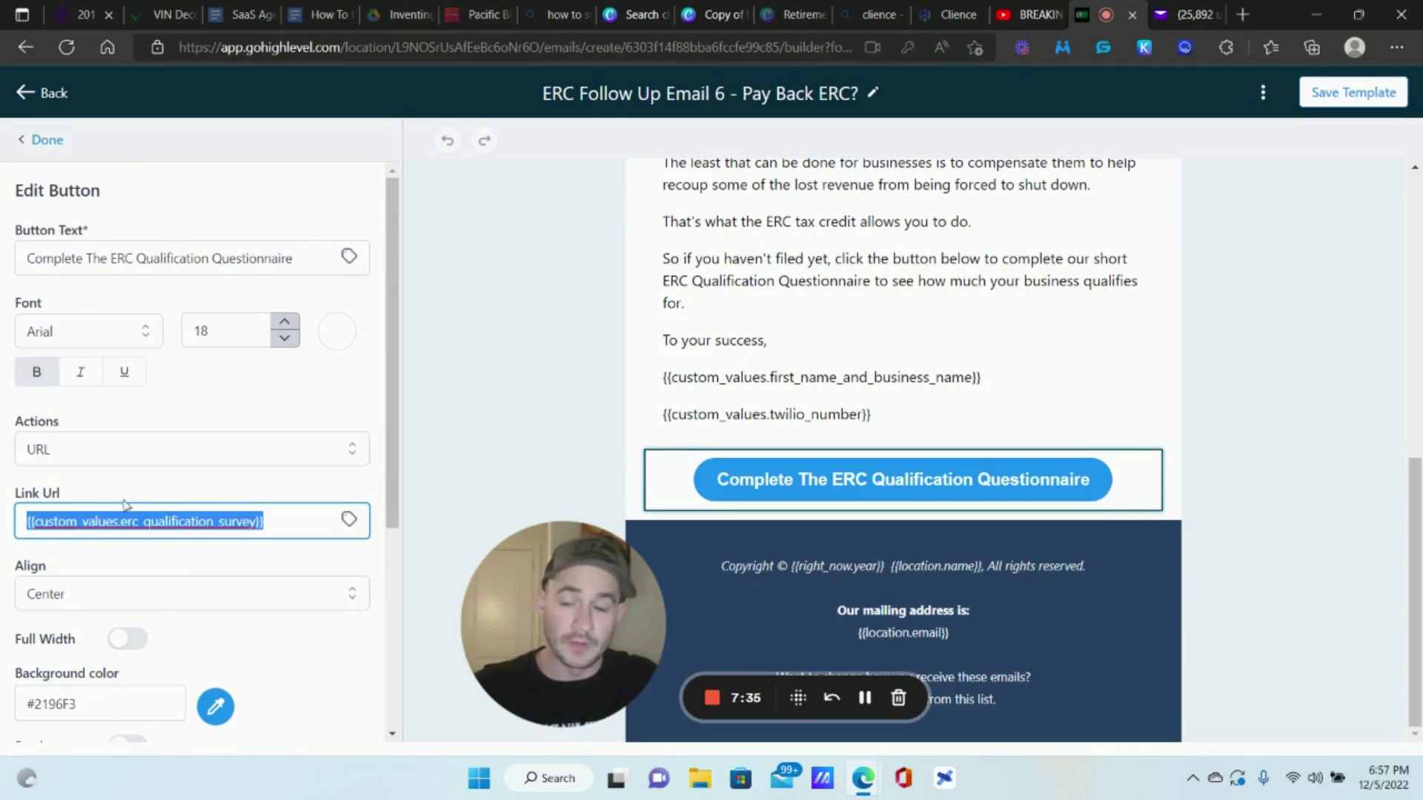
{"action": "left_click", "coordinate": [348, 520]}
{"action": "scroll", "coordinate": [277, 455], "scroll_direction": "down", "scroll_amount": 5}
{"action": "scroll", "coordinate": [255, 363], "scroll_direction": "down", "scroll_amount": 3}
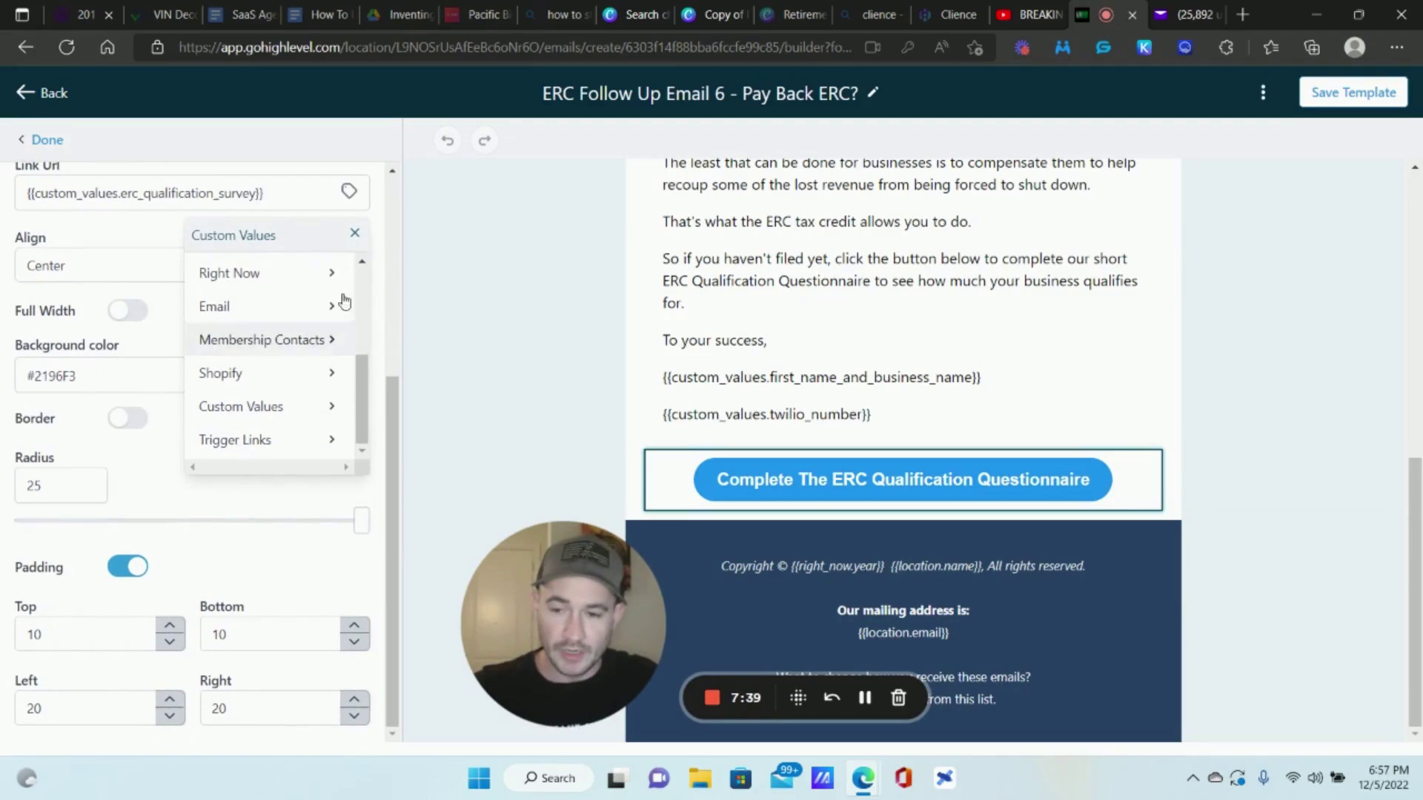
{"action": "left_click", "coordinate": [246, 440]}
{"action": "left_click", "coordinate": [250, 279]}
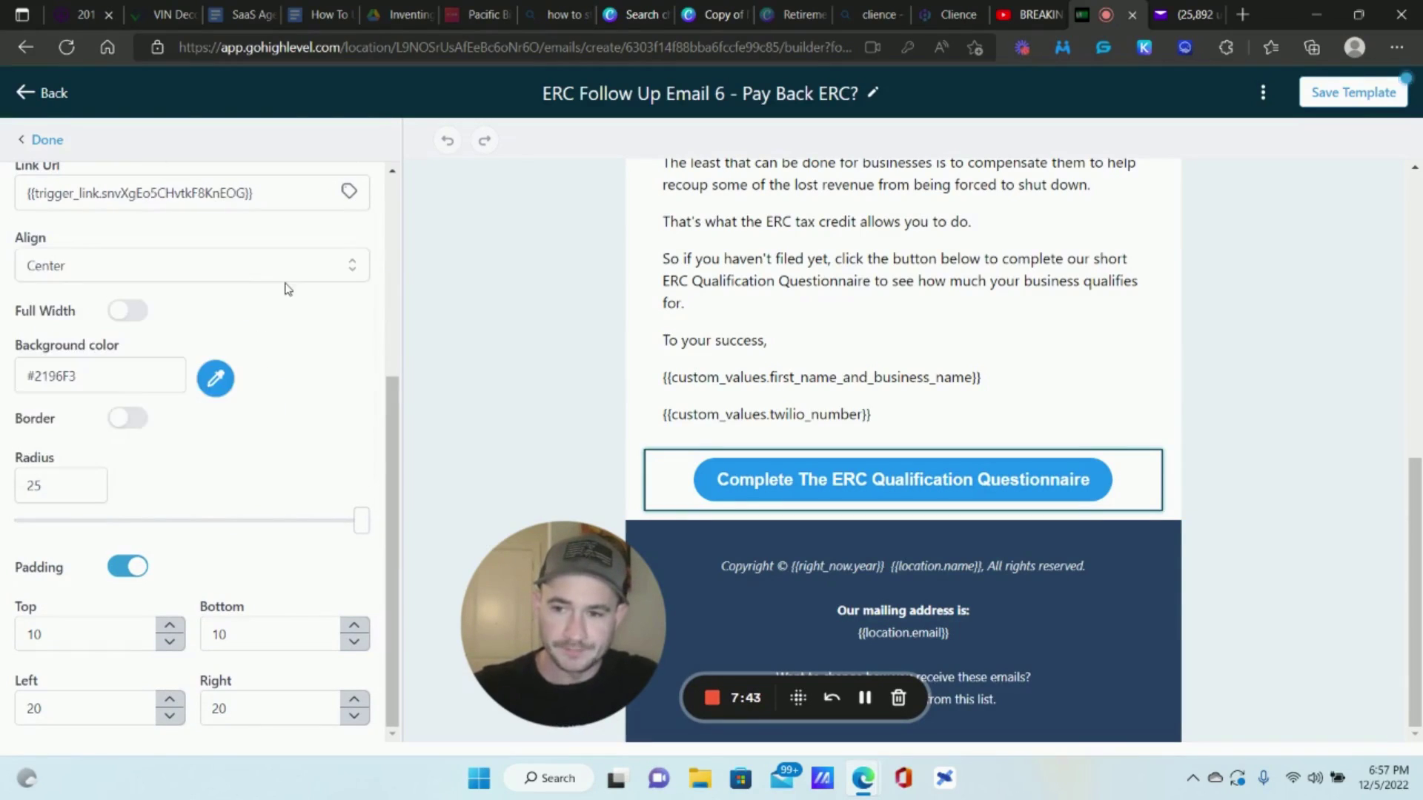
{"action": "scroll", "coordinate": [240, 276], "scroll_direction": "up", "scroll_amount": 2}
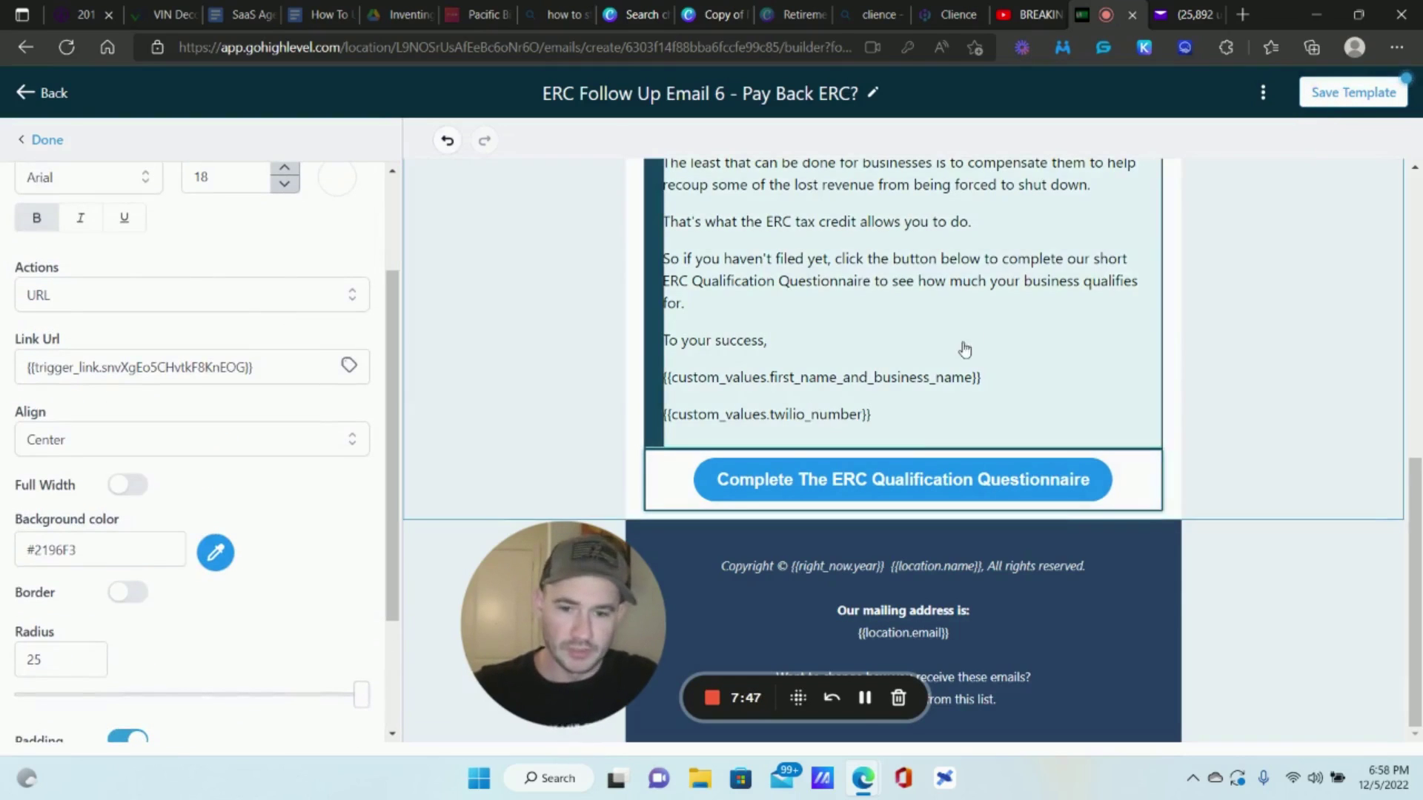
{"action": "scroll", "coordinate": [647, 287], "scroll_direction": "up", "scroll_amount": 1}
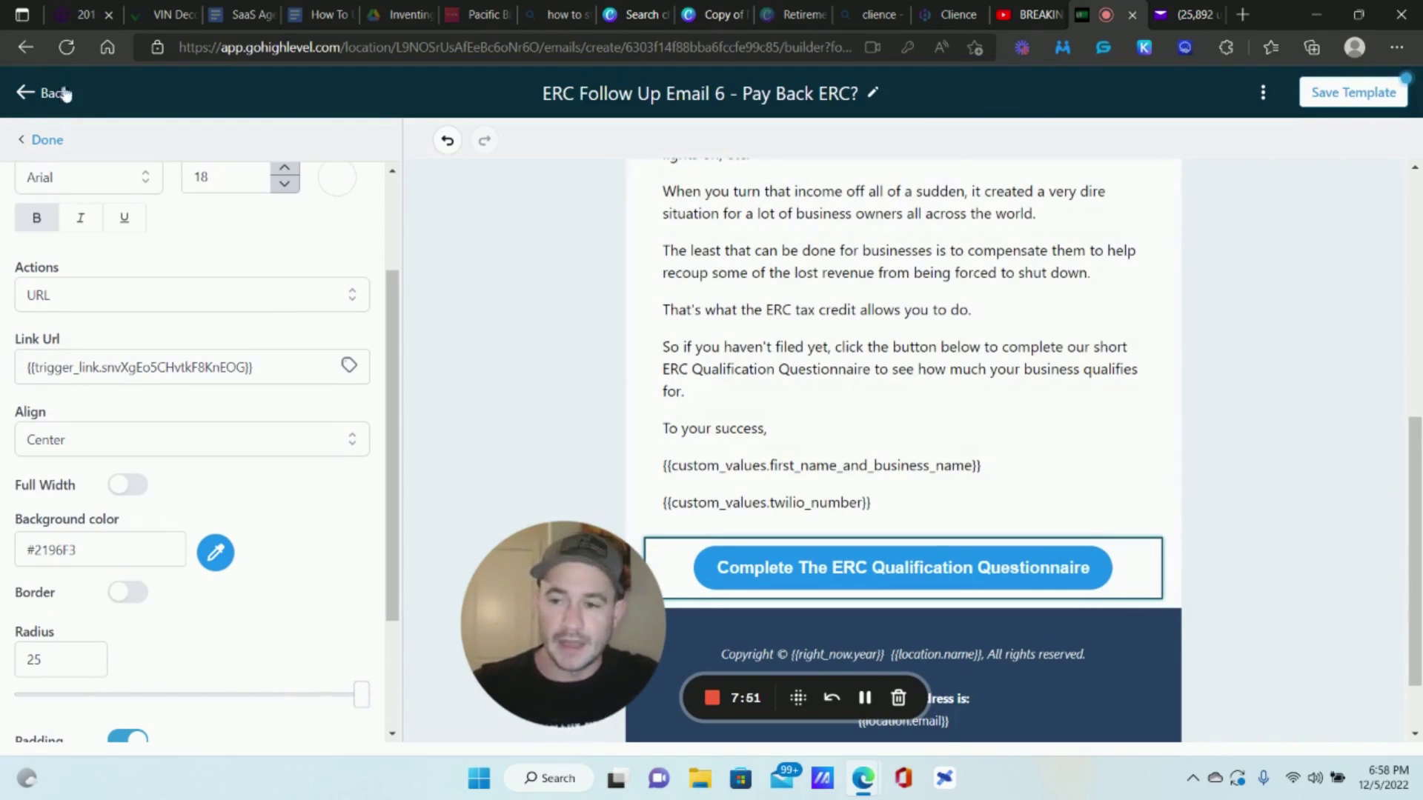
{"action": "left_click", "coordinate": [52, 93]}
{"action": "left_click", "coordinate": [802, 163]}
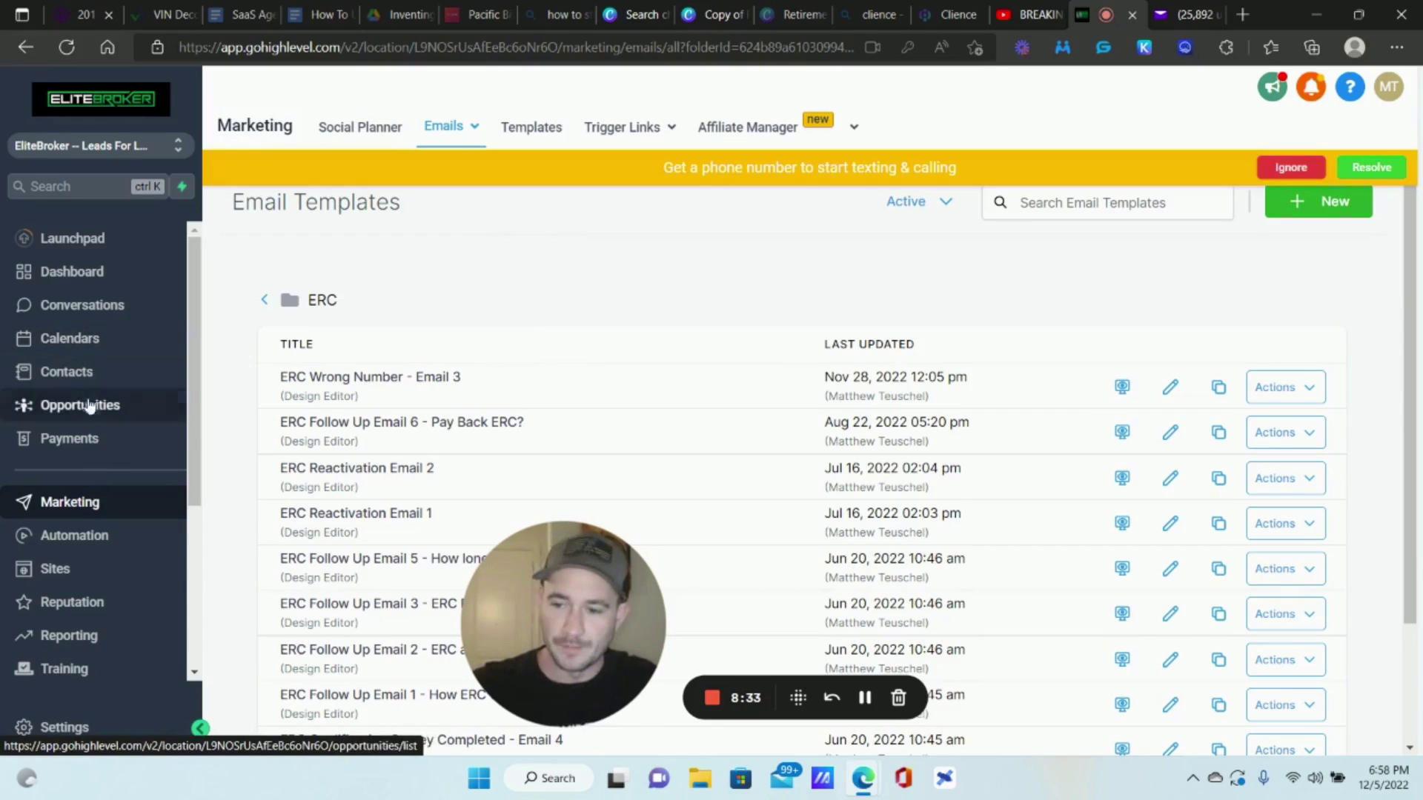
- In Automation, dismiss the phone banner and create a new workflow from scratch
{"action": "left_click", "coordinate": [84, 545]}
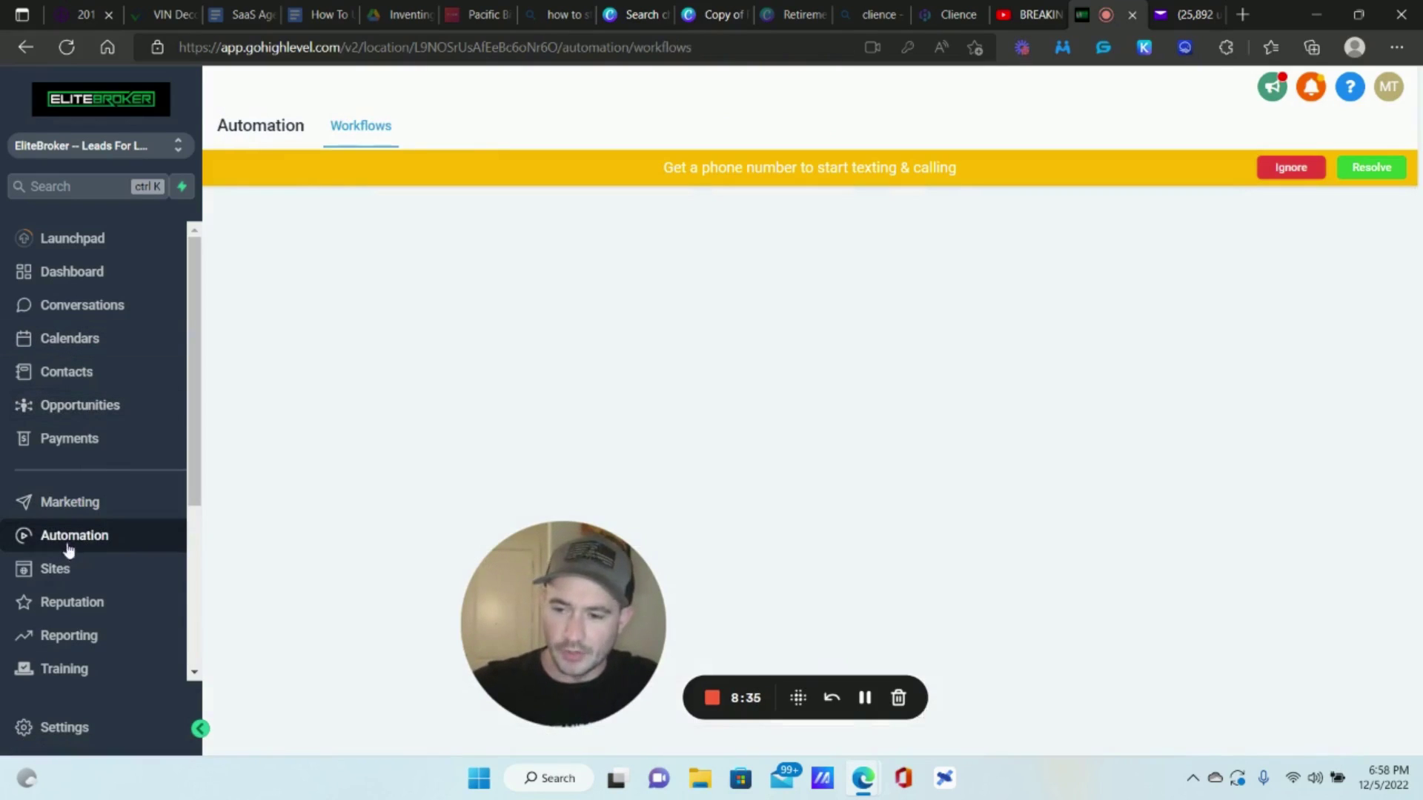
{"action": "left_click", "coordinate": [1290, 168]}
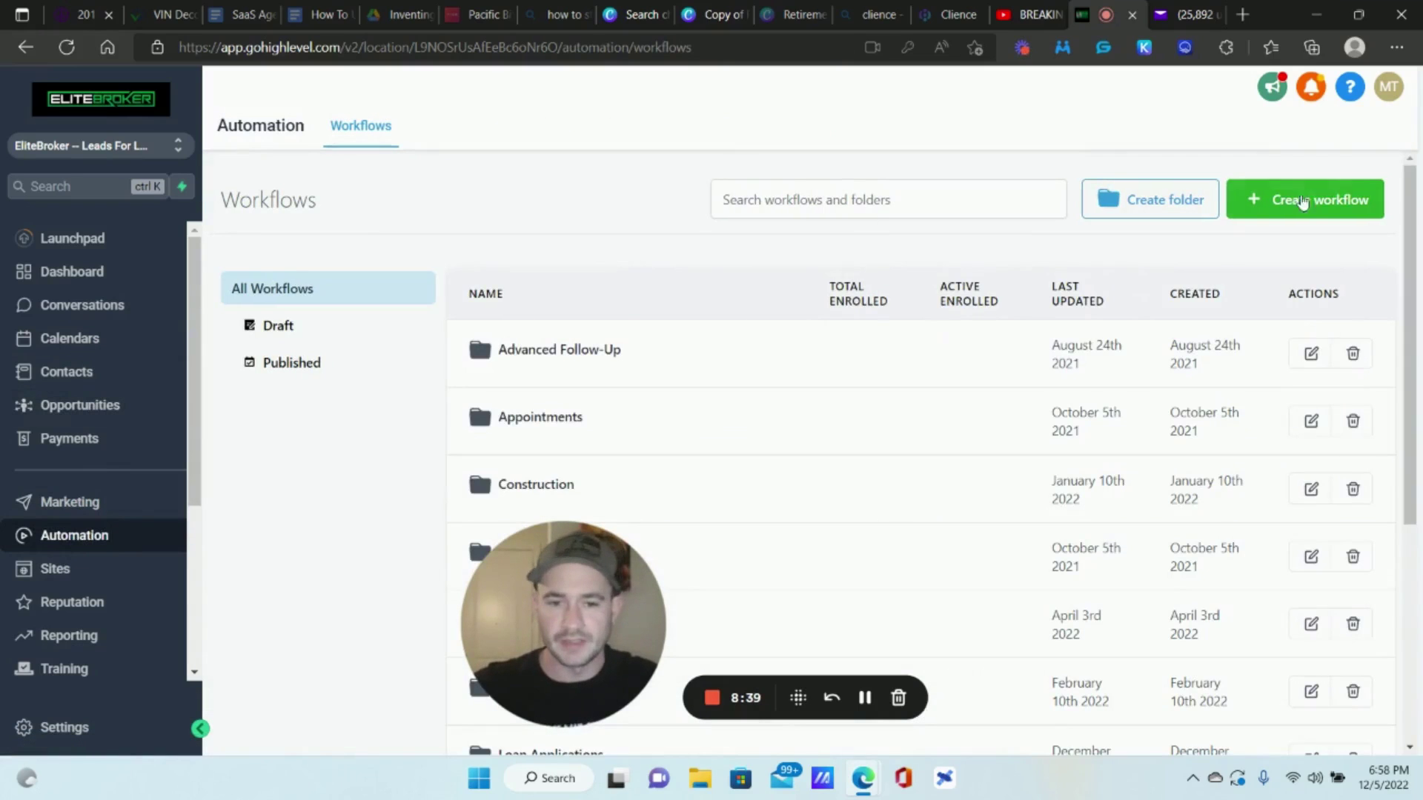
{"action": "left_click", "coordinate": [1251, 205]}
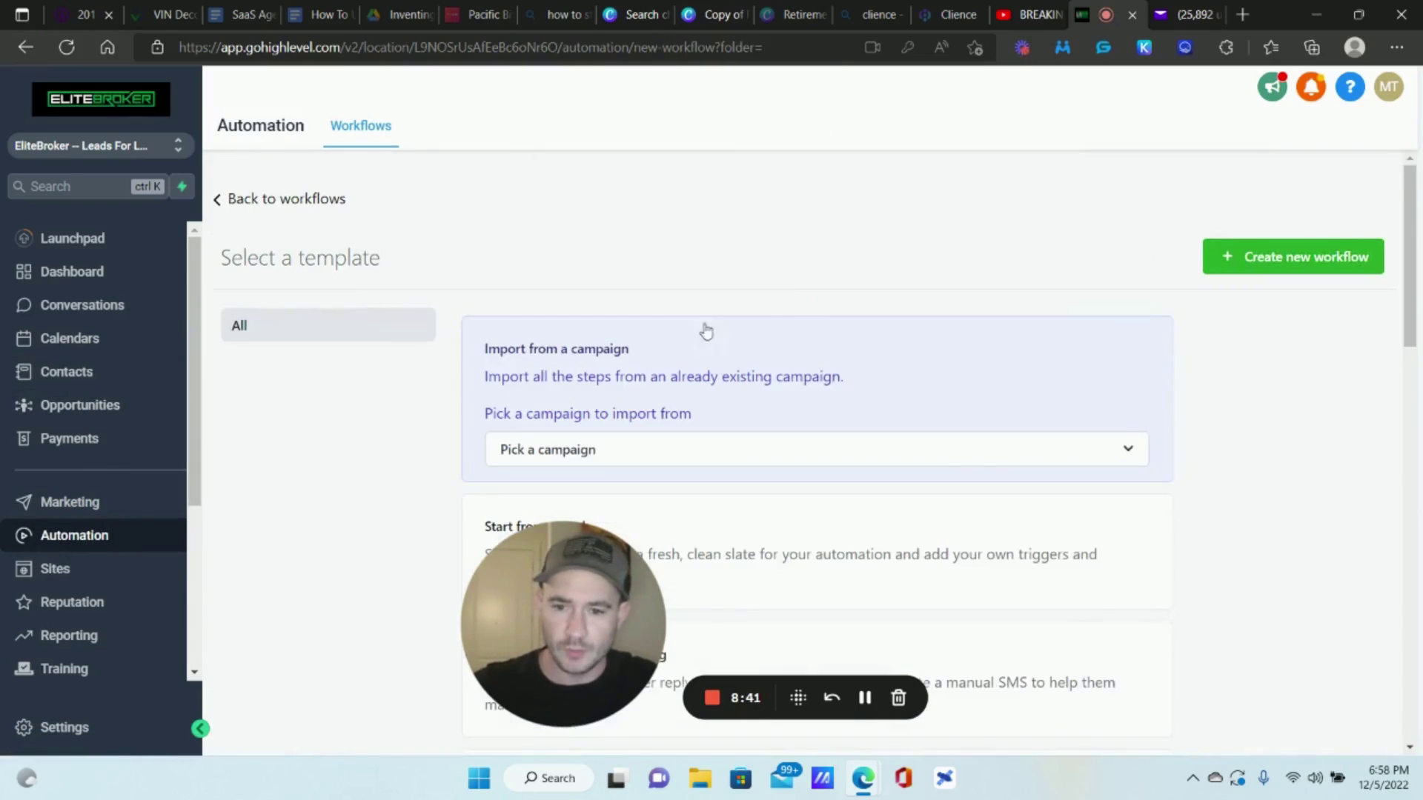
{"action": "scroll", "coordinate": [799, 343], "scroll_direction": "down", "scroll_amount": 1}
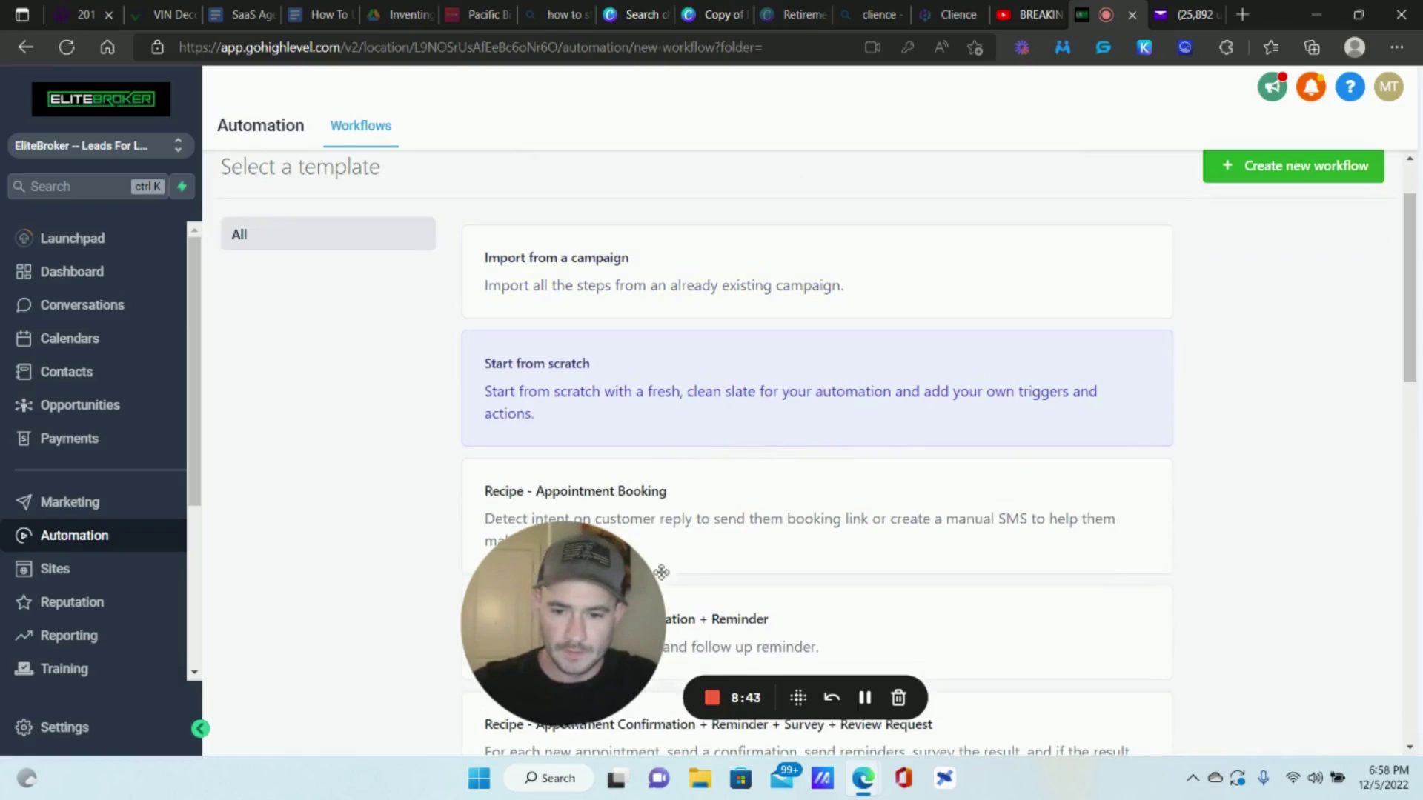
{"action": "left_click_drag", "start_coordinate": [637, 584], "coordinate": [163, 593]}
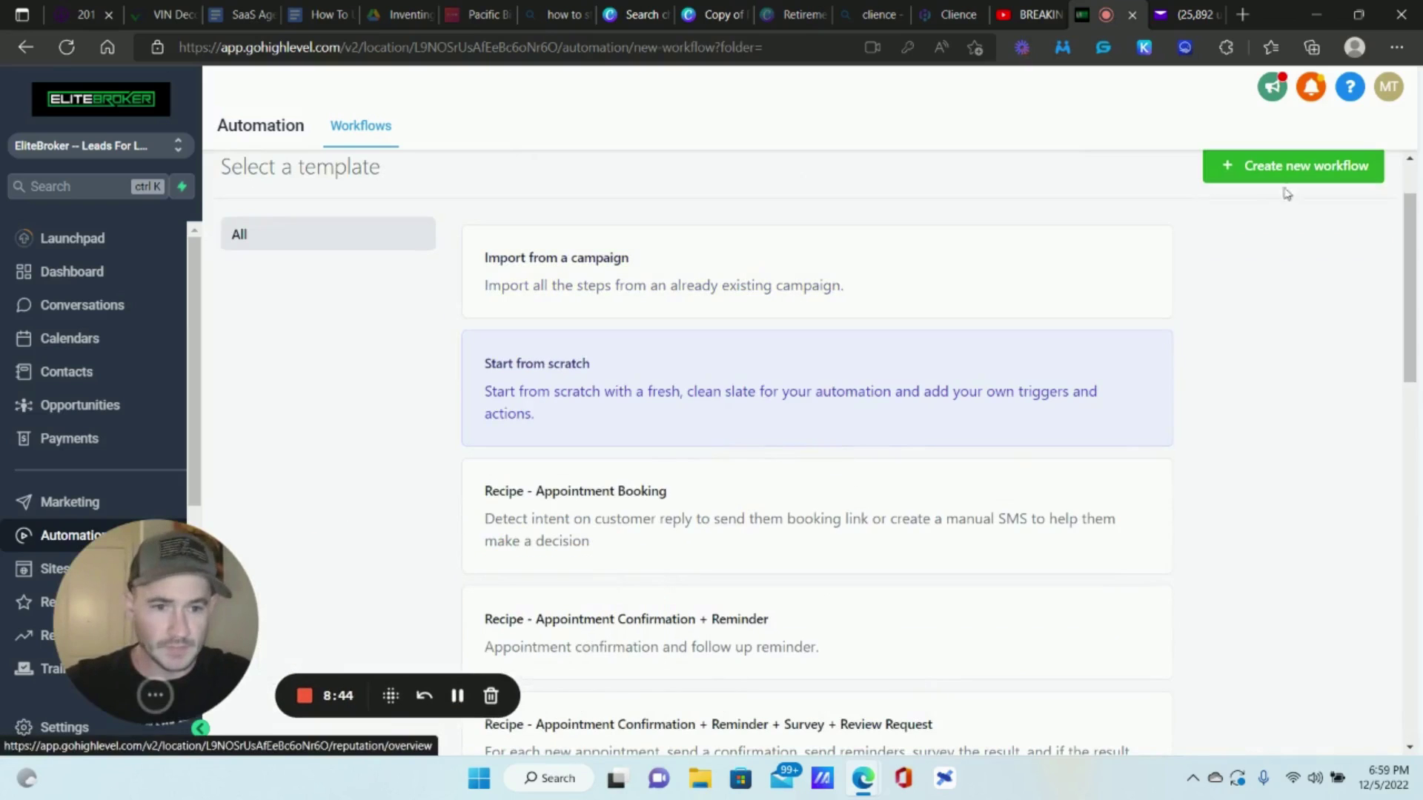
{"action": "left_click", "coordinate": [1356, 165]}
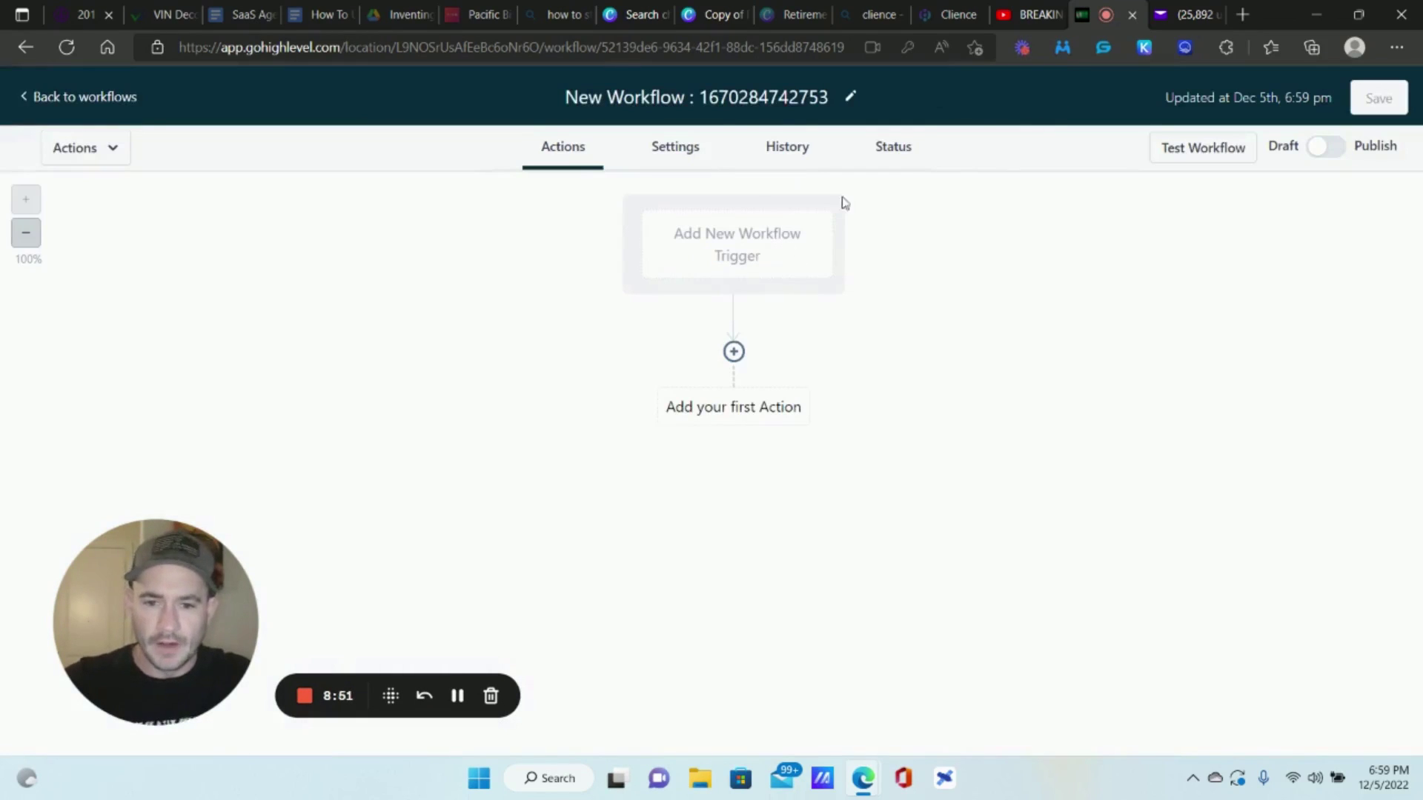
- Add a Trigger Link Clicked trigger to the workflow
{"action": "left_click", "coordinate": [734, 249]}
{"action": "left_click", "coordinate": [729, 188]}
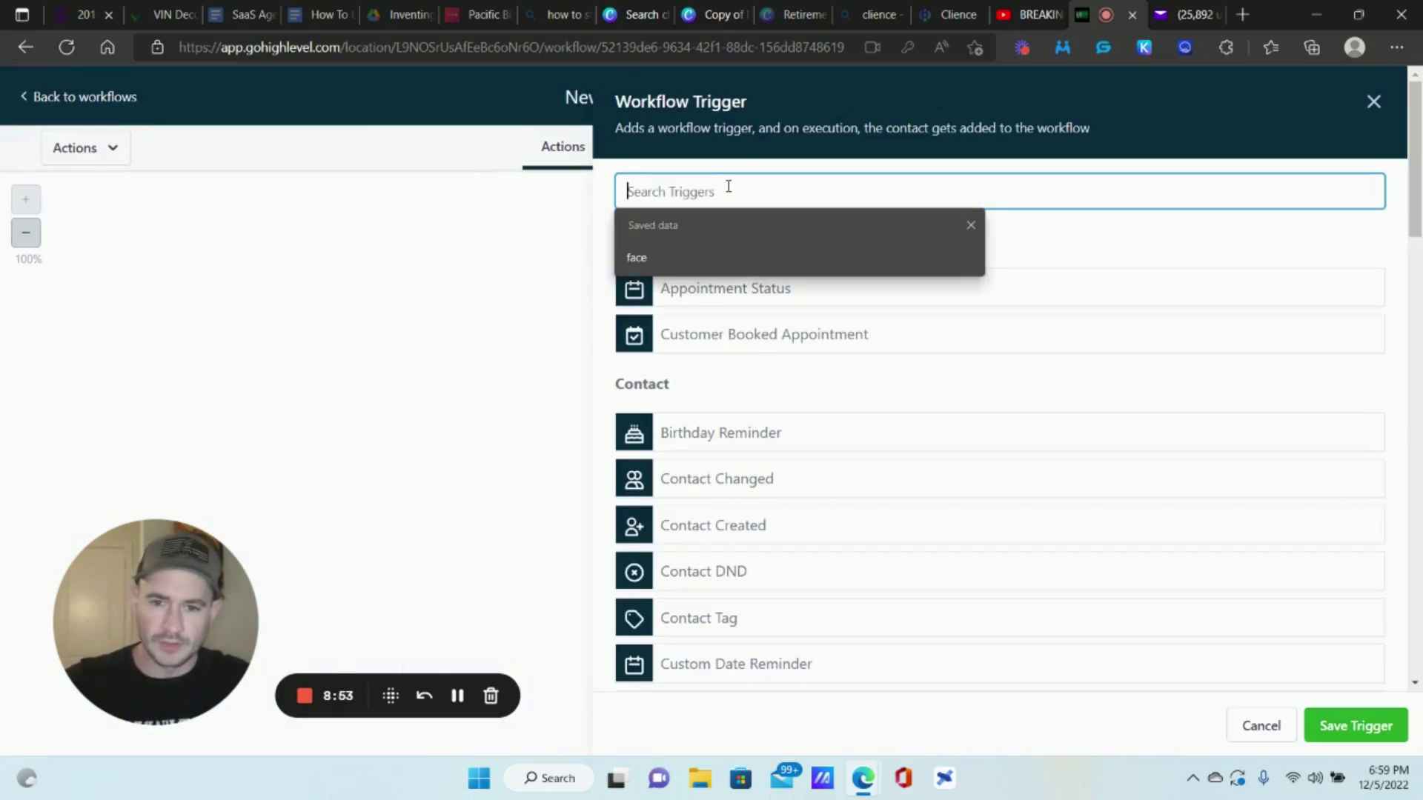
{"action": "type", "text": "tr"}
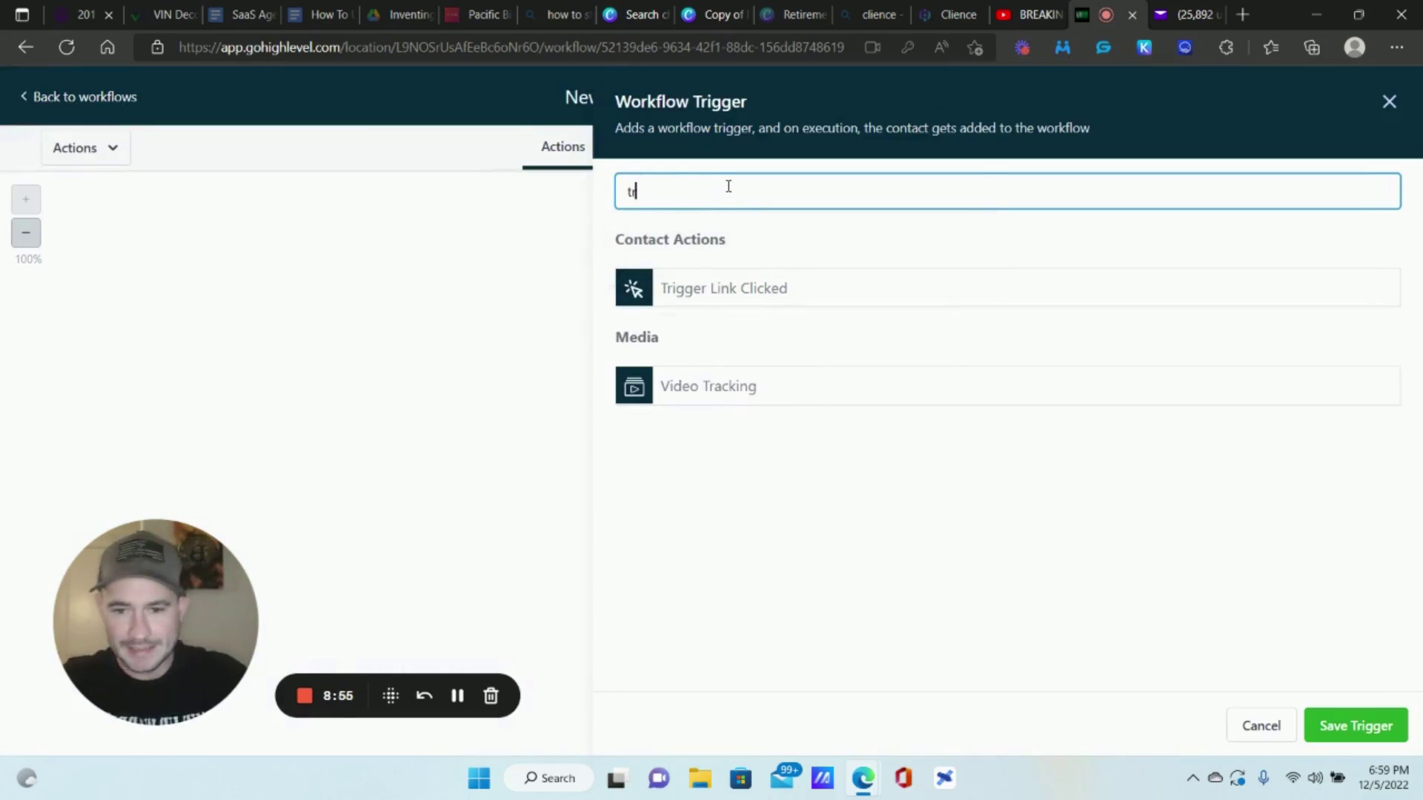
{"action": "left_click", "coordinate": [734, 278]}
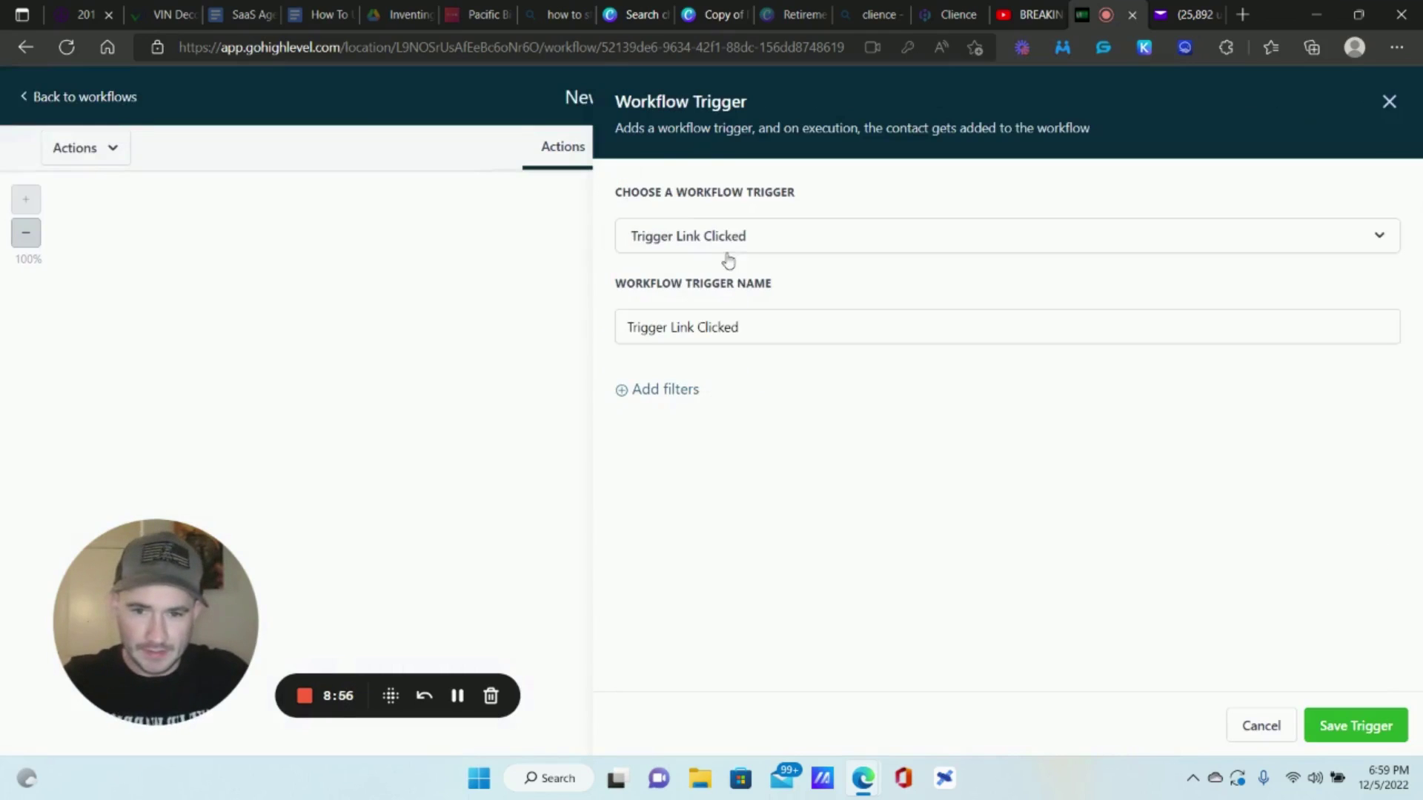
- Filter the trigger to the ERC Qualification Survey link and save it
{"action": "double_click", "coordinate": [677, 391]}
{"action": "left_click", "coordinate": [673, 417]}
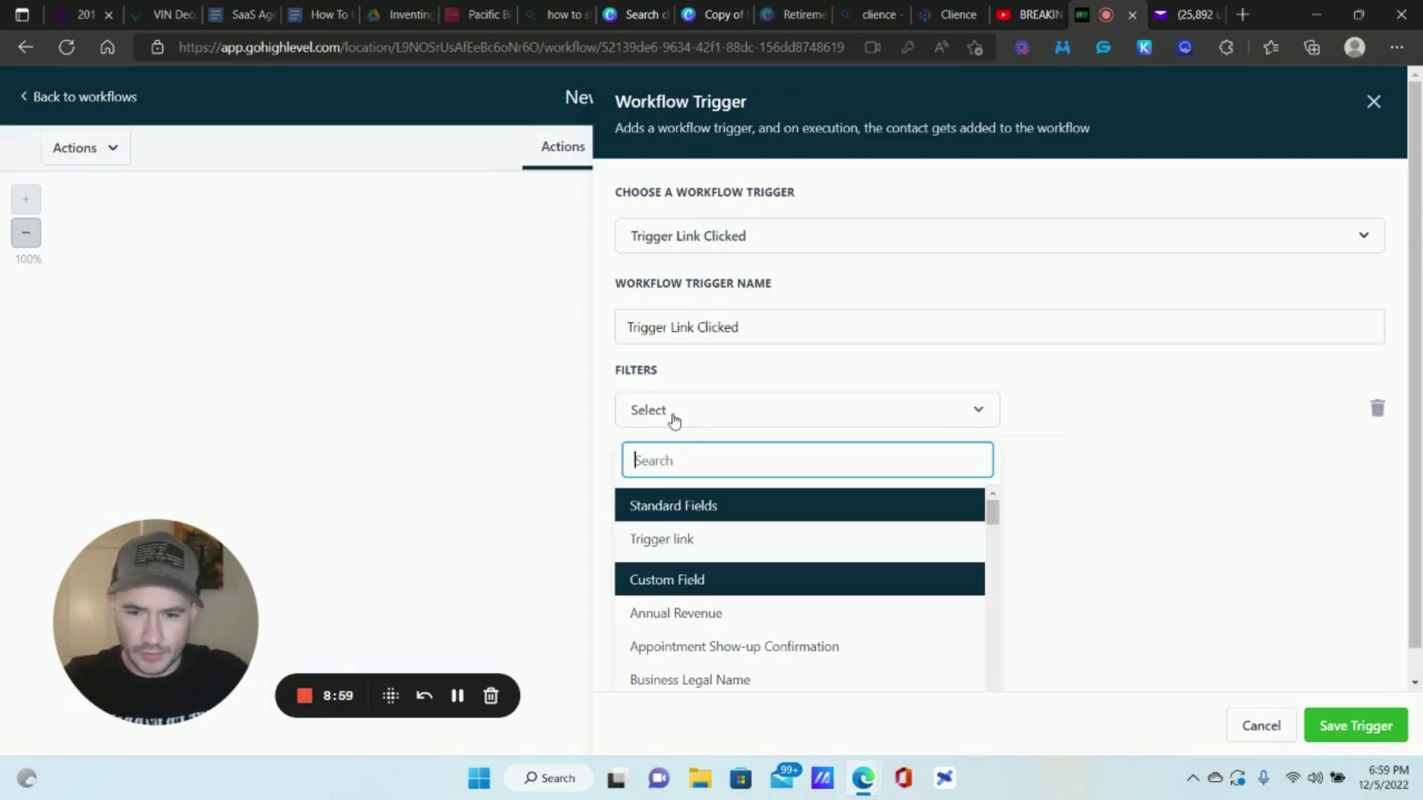
{"action": "left_click", "coordinate": [662, 539]}
{"action": "left_click", "coordinate": [1179, 407]}
{"action": "left_click", "coordinate": [1089, 495]}
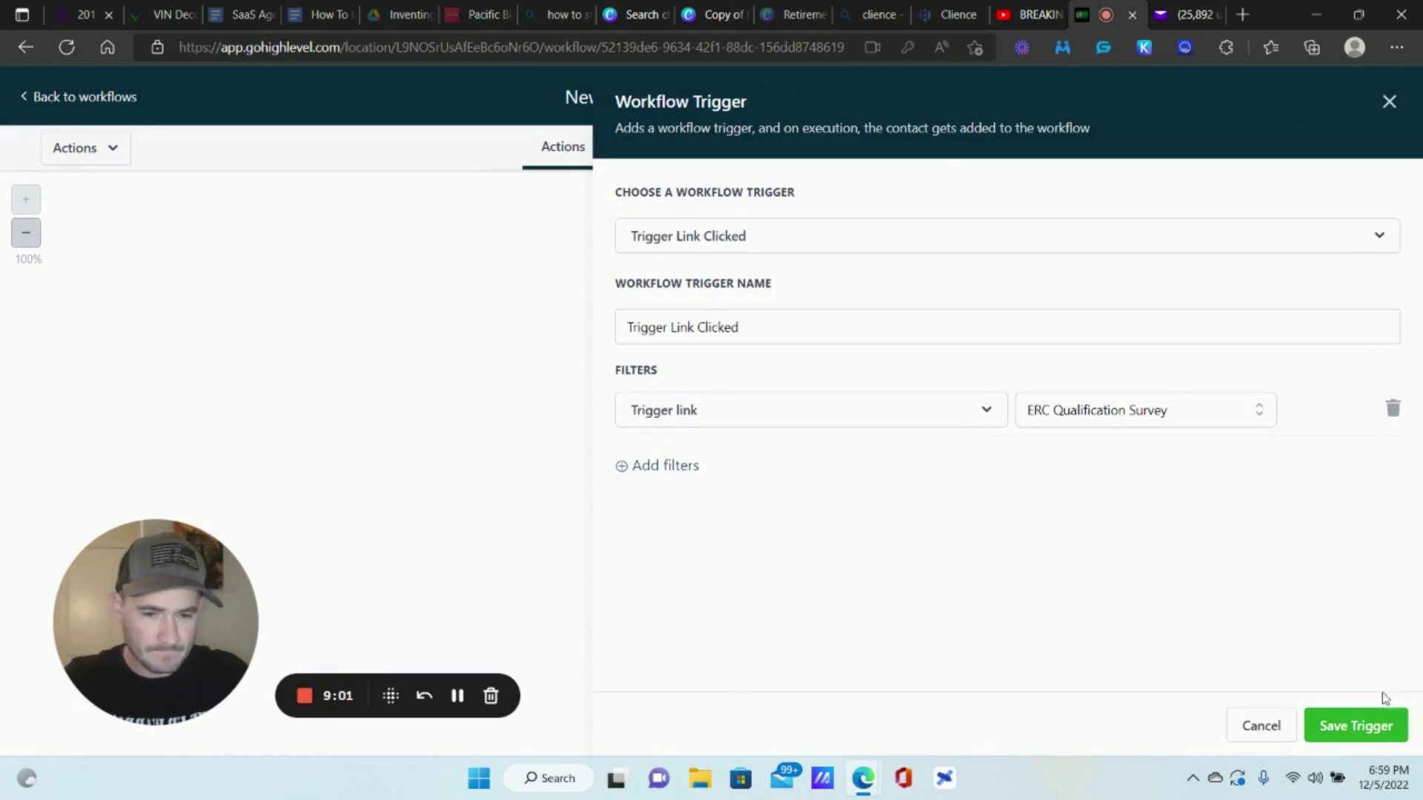
{"action": "left_click", "coordinate": [1395, 733]}
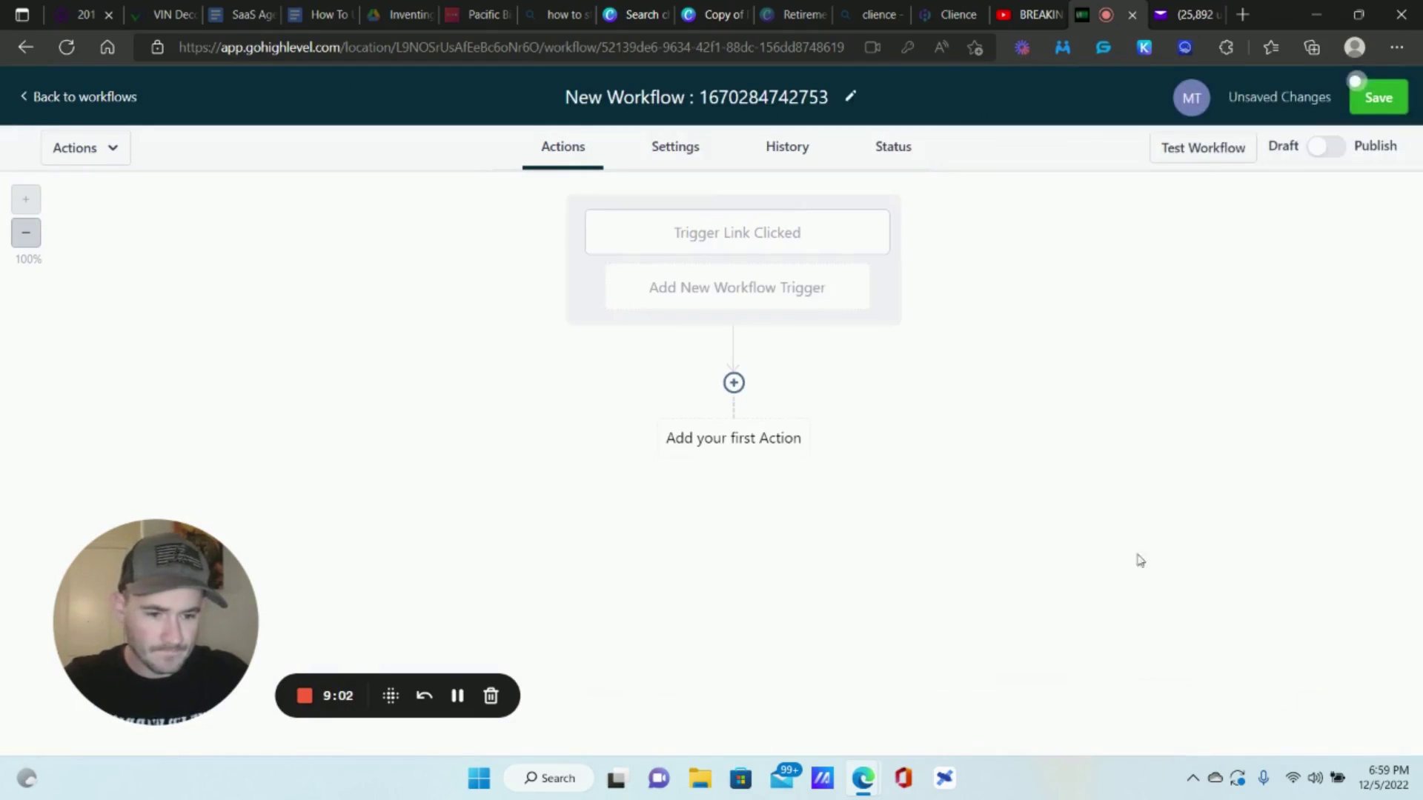
{"action": "left_click", "coordinate": [734, 383]}
{"action": "scroll", "coordinate": [1148, 312], "scroll_direction": "down", "scroll_amount": 10}
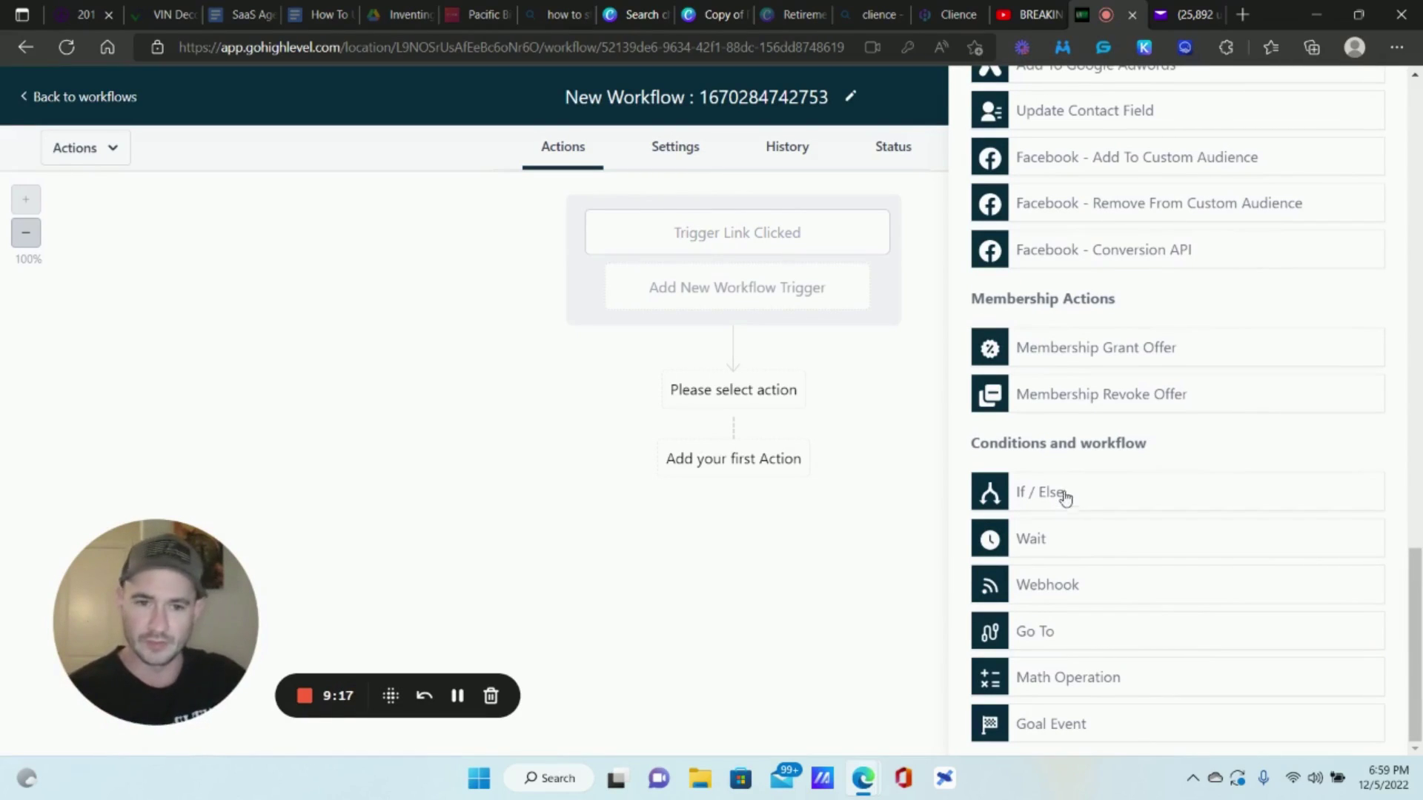
- Discard a stray If / Else step and add a 10-minute Wait after the trigger
{"action": "left_click", "coordinate": [1068, 501]}
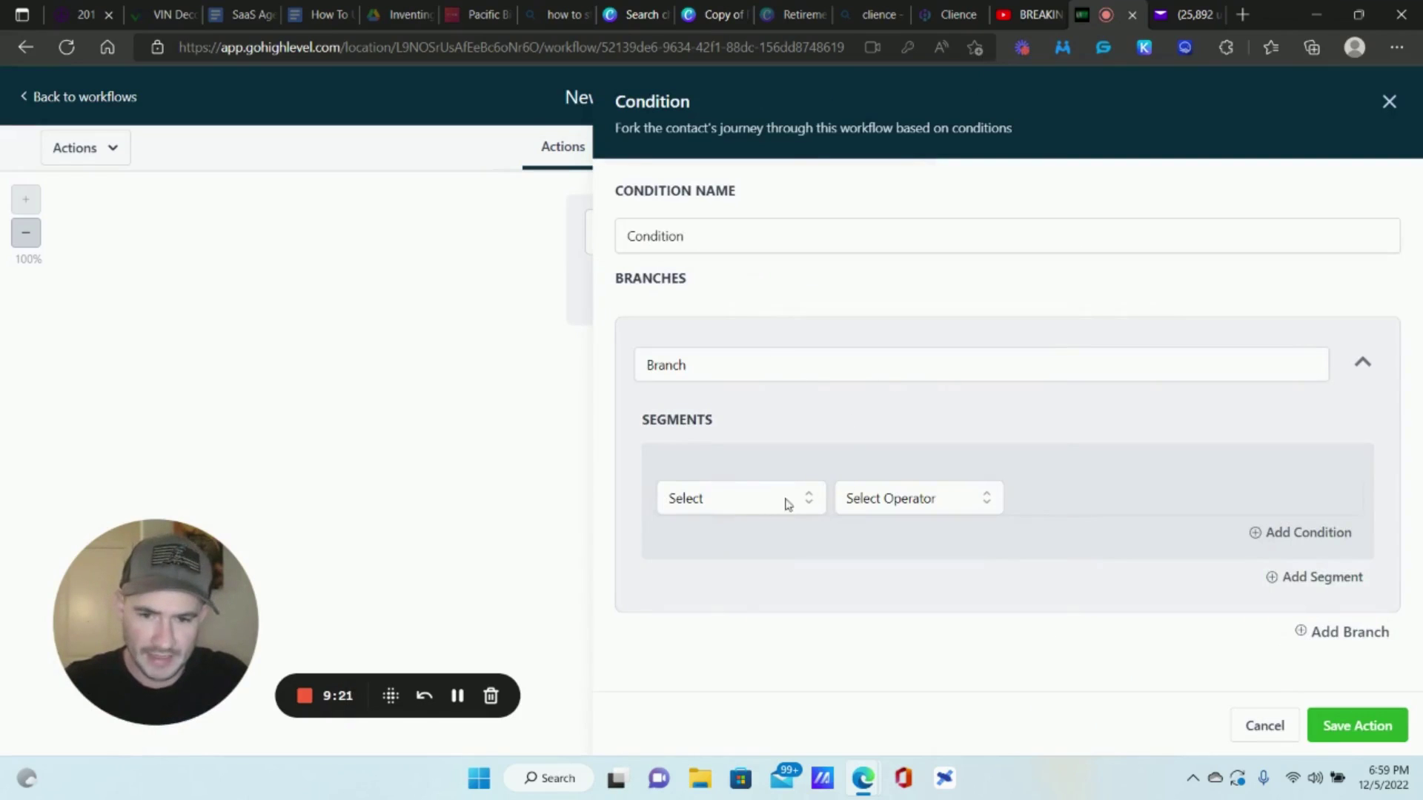
{"action": "left_click", "coordinate": [1262, 726]}
{"action": "left_click", "coordinate": [733, 381]}
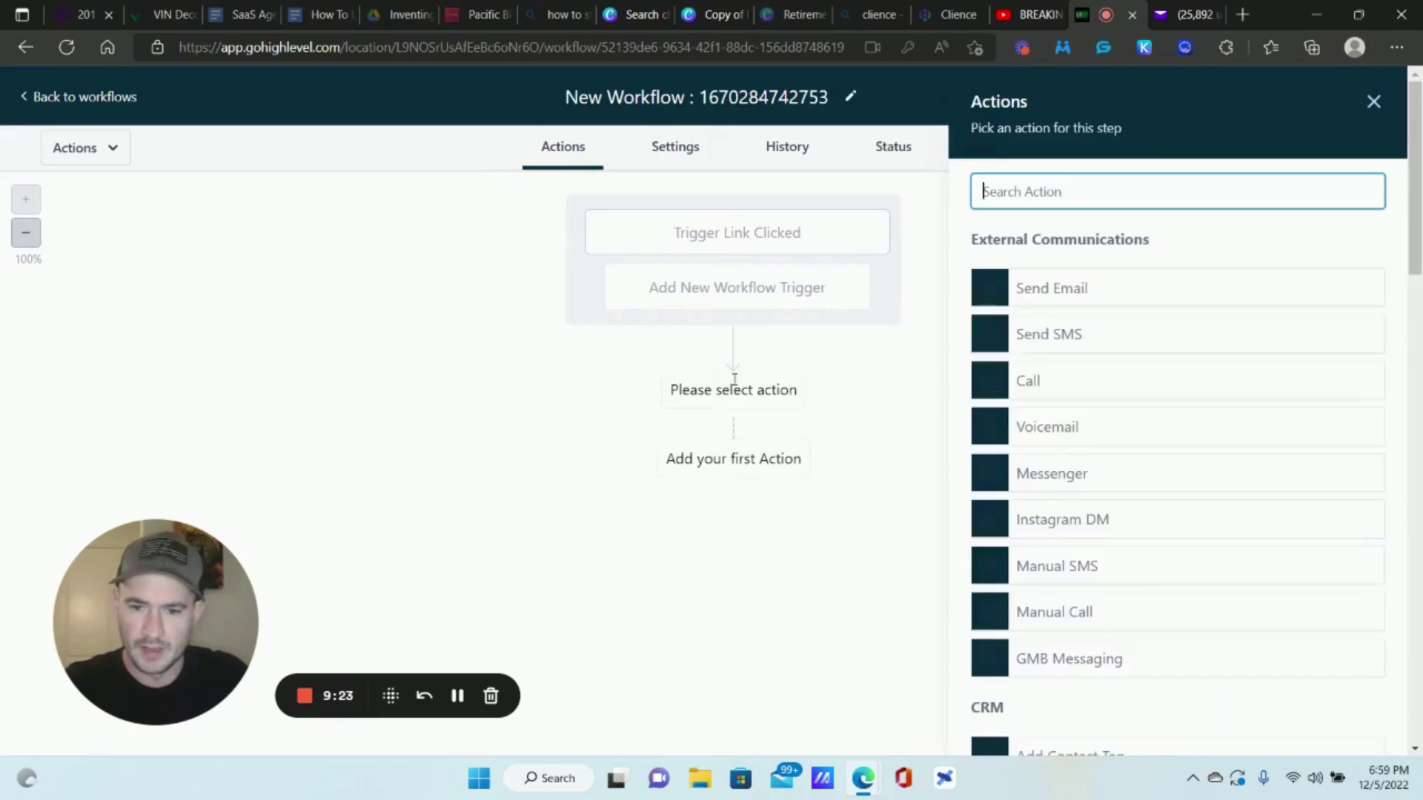
{"action": "scroll", "coordinate": [1171, 378], "scroll_direction": "down", "scroll_amount": 15}
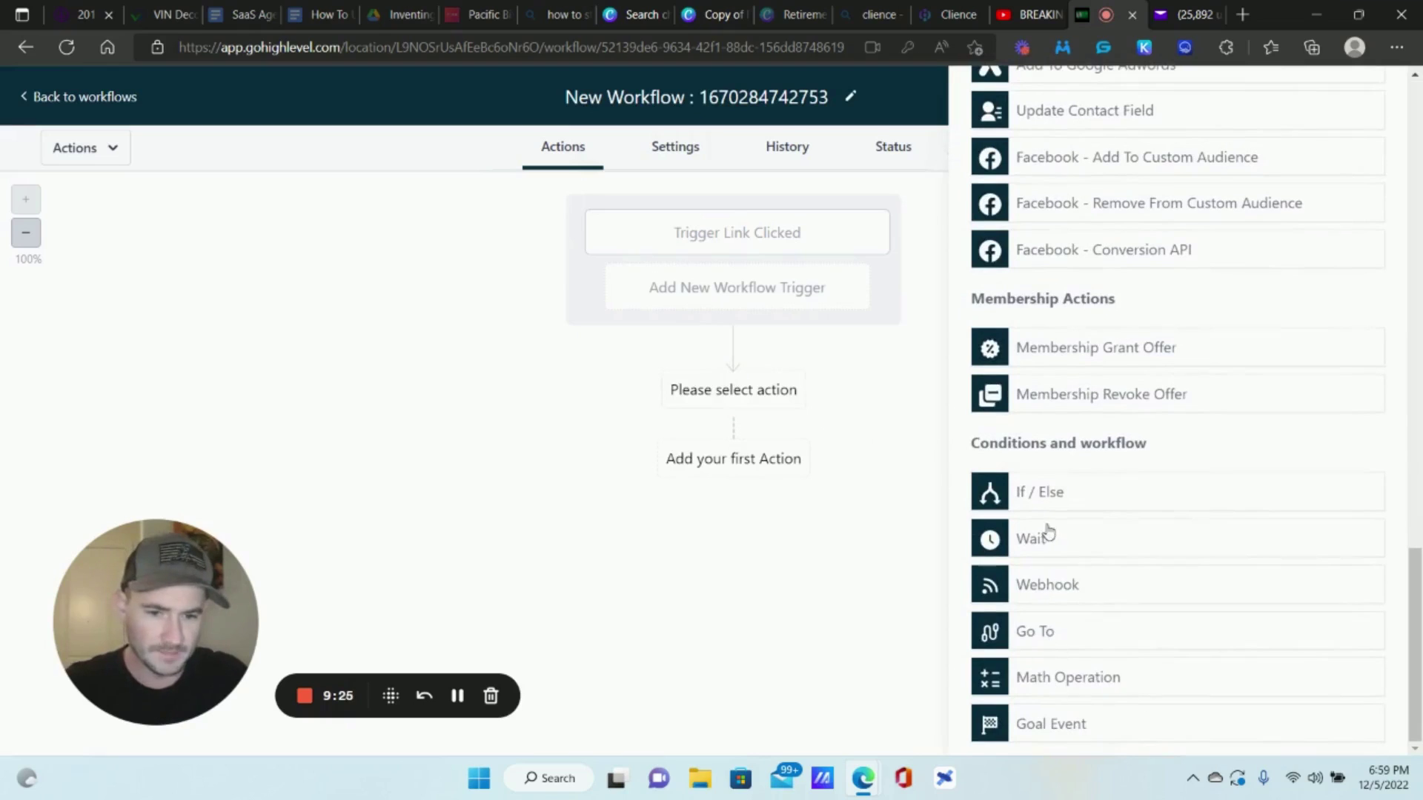
{"action": "left_click", "coordinate": [1053, 536]}
{"action": "left_click", "coordinate": [667, 394]}
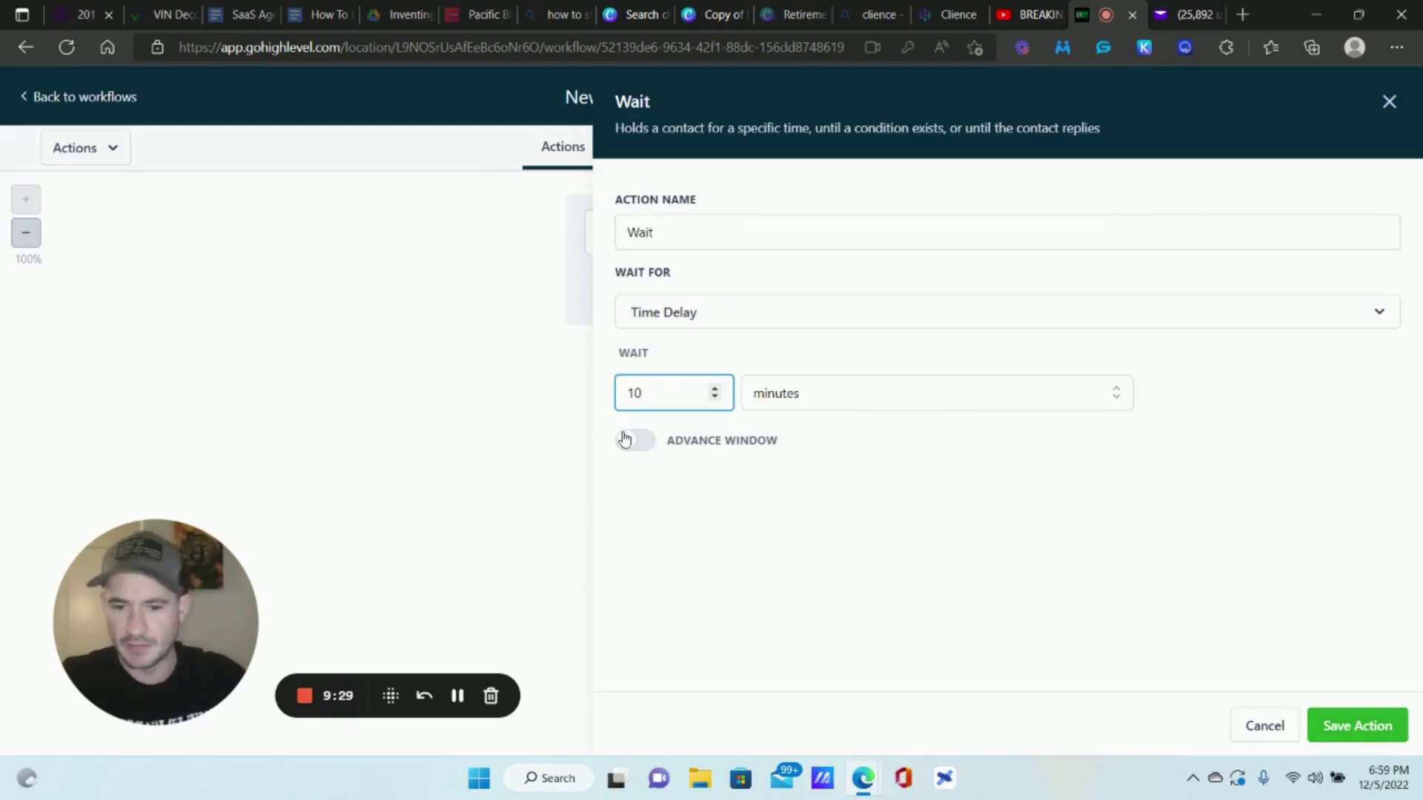
{"action": "left_click", "coordinate": [1353, 726]}
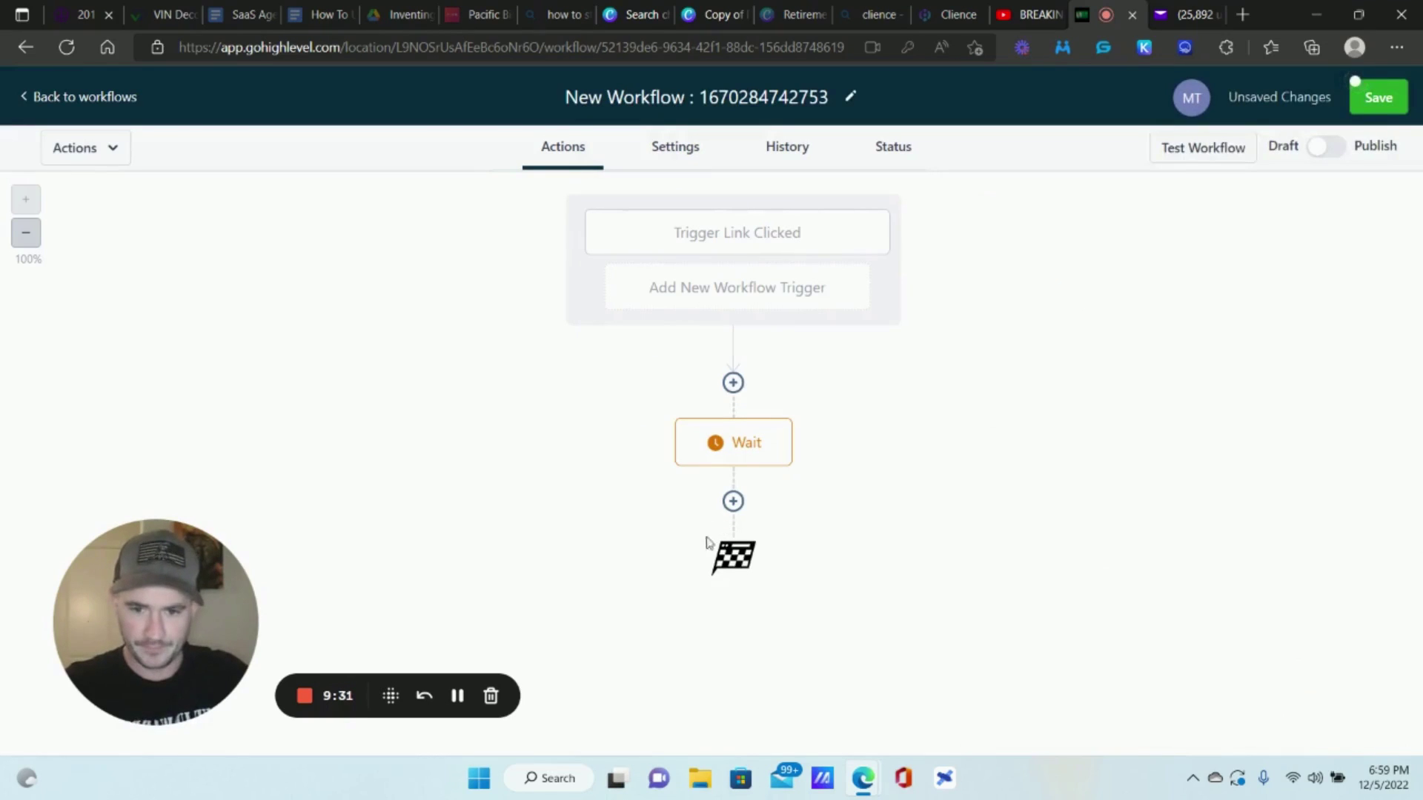
{"action": "left_click", "coordinate": [733, 501]}
{"action": "scroll", "coordinate": [1201, 381], "scroll_direction": "down", "scroll_amount": 15}
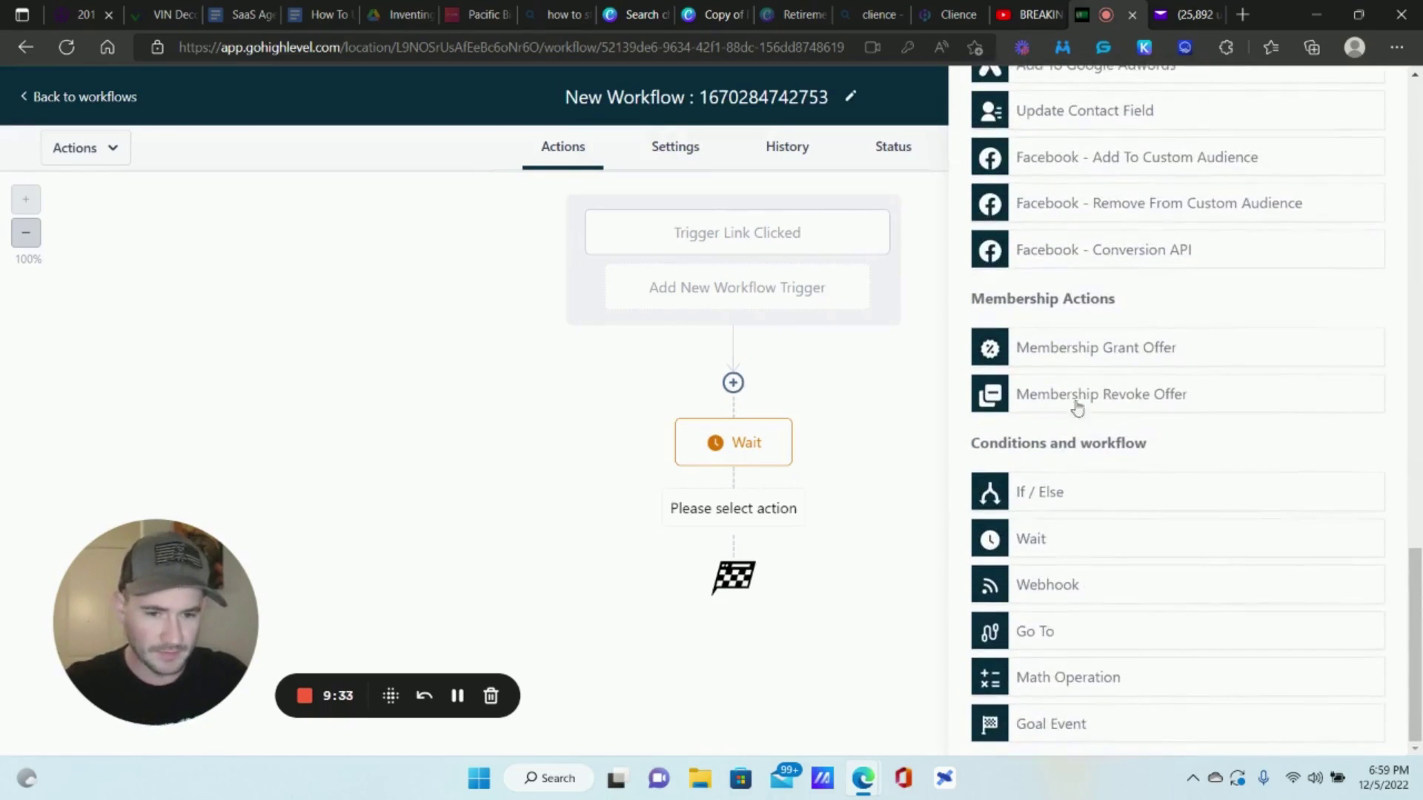
- Add an If / Else condition after the wait using Contact Details > Tags
{"action": "left_click", "coordinate": [1045, 498]}
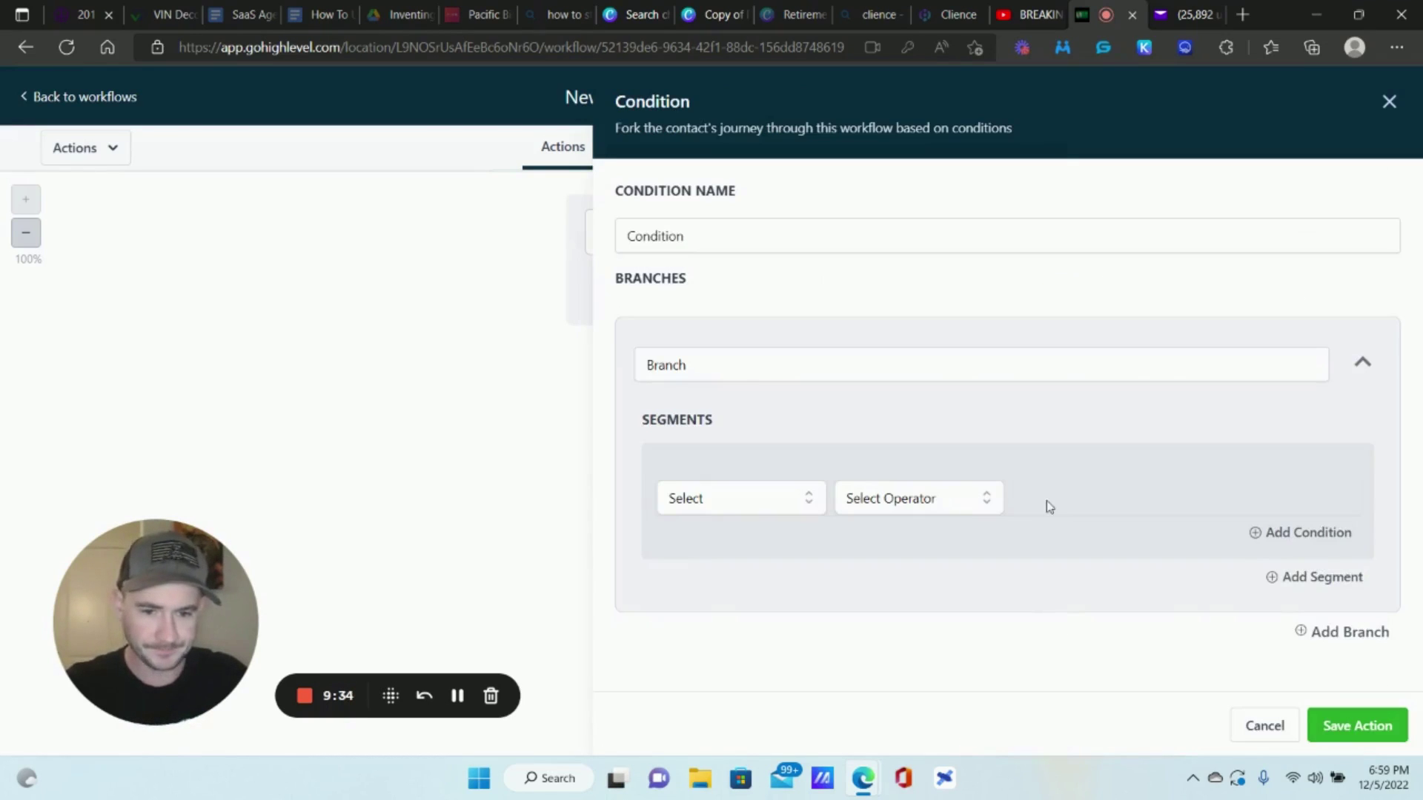
{"action": "left_click", "coordinate": [770, 504]}
{"action": "scroll", "coordinate": [806, 455], "scroll_direction": "down", "scroll_amount": 1}
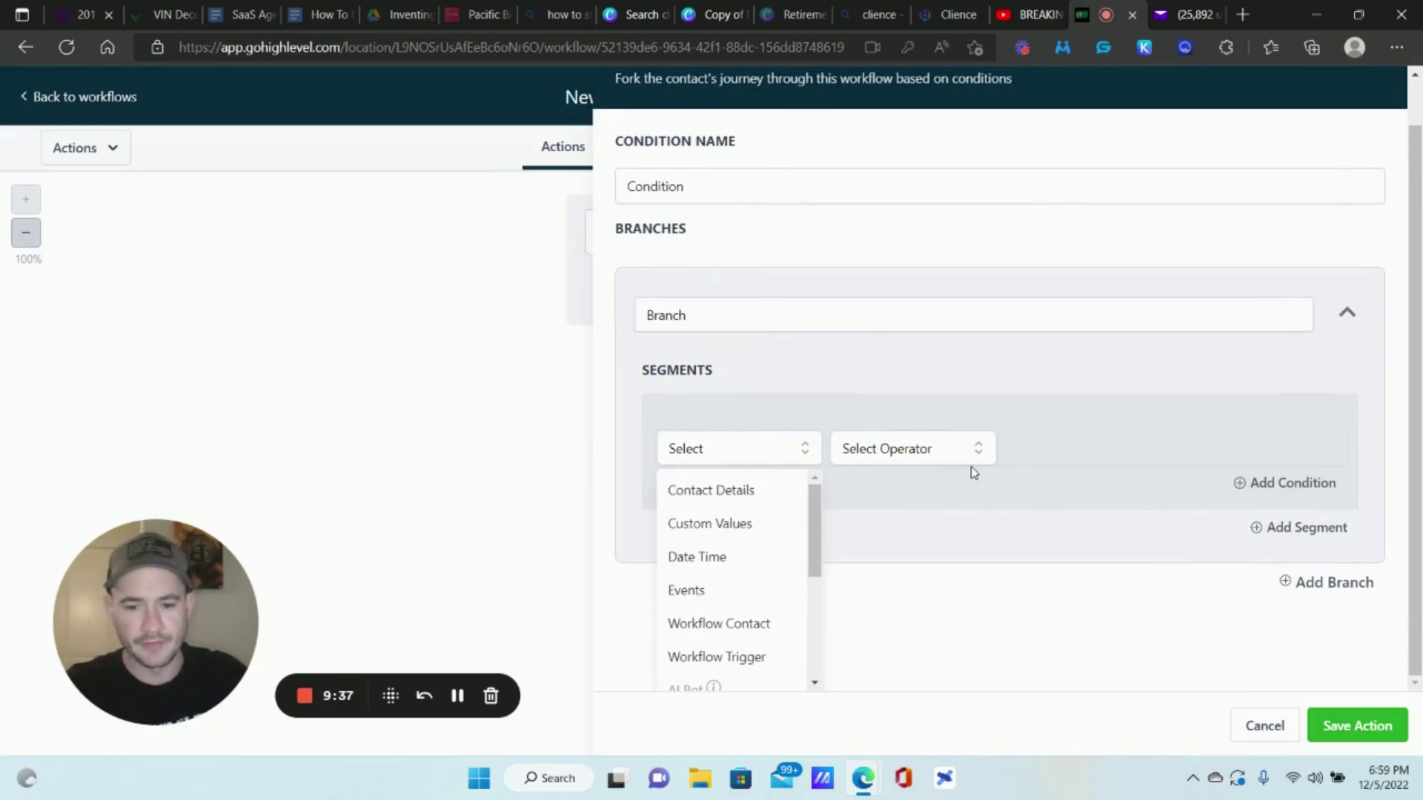
{"action": "scroll", "coordinate": [733, 519], "scroll_direction": "down", "scroll_amount": 2}
{"action": "scroll", "coordinate": [747, 539], "scroll_direction": "up", "scroll_amount": 2}
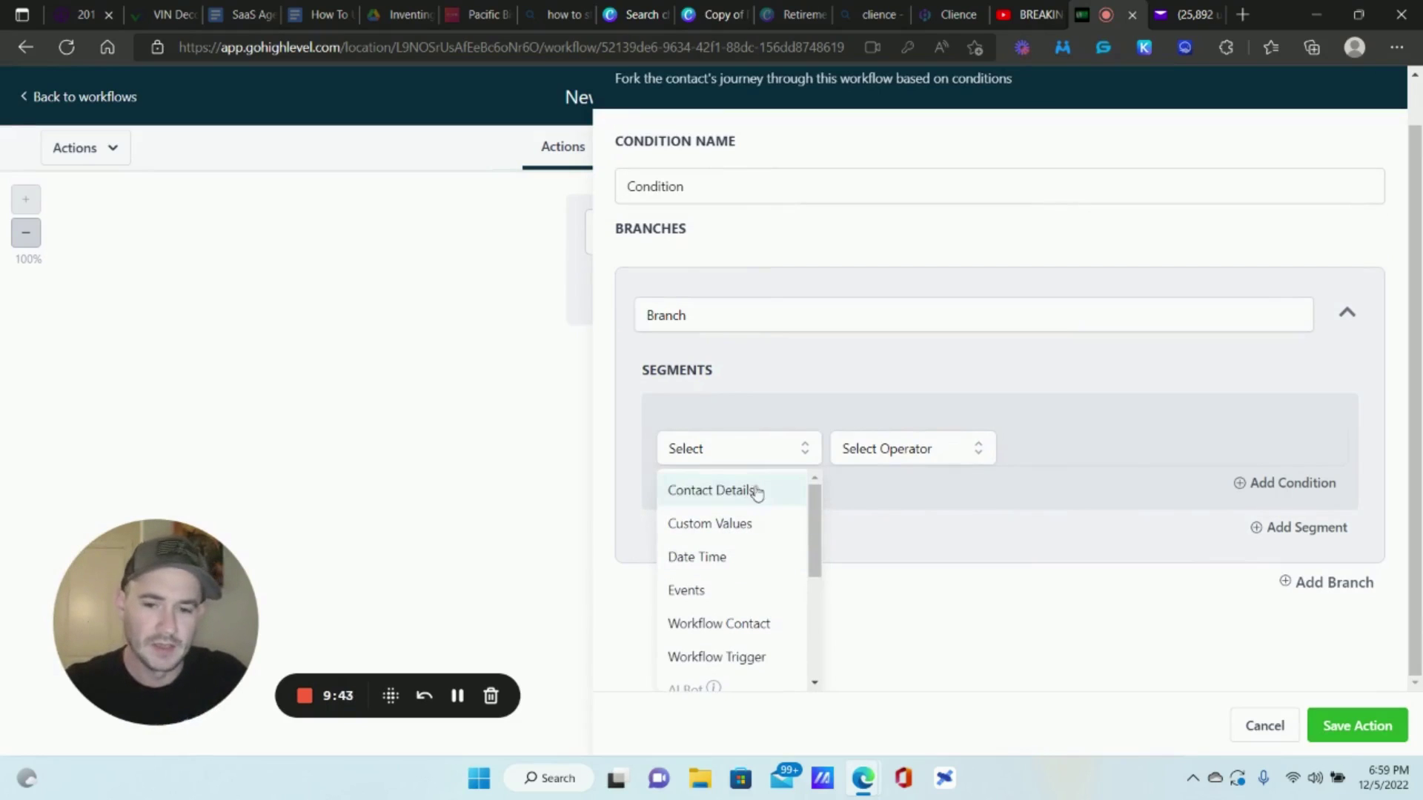
{"action": "scroll", "coordinate": [748, 511], "scroll_direction": "down", "scroll_amount": 3}
{"action": "scroll", "coordinate": [740, 522], "scroll_direction": "up", "scroll_amount": 3}
{"action": "scroll", "coordinate": [705, 565], "scroll_direction": "up", "scroll_amount": 2}
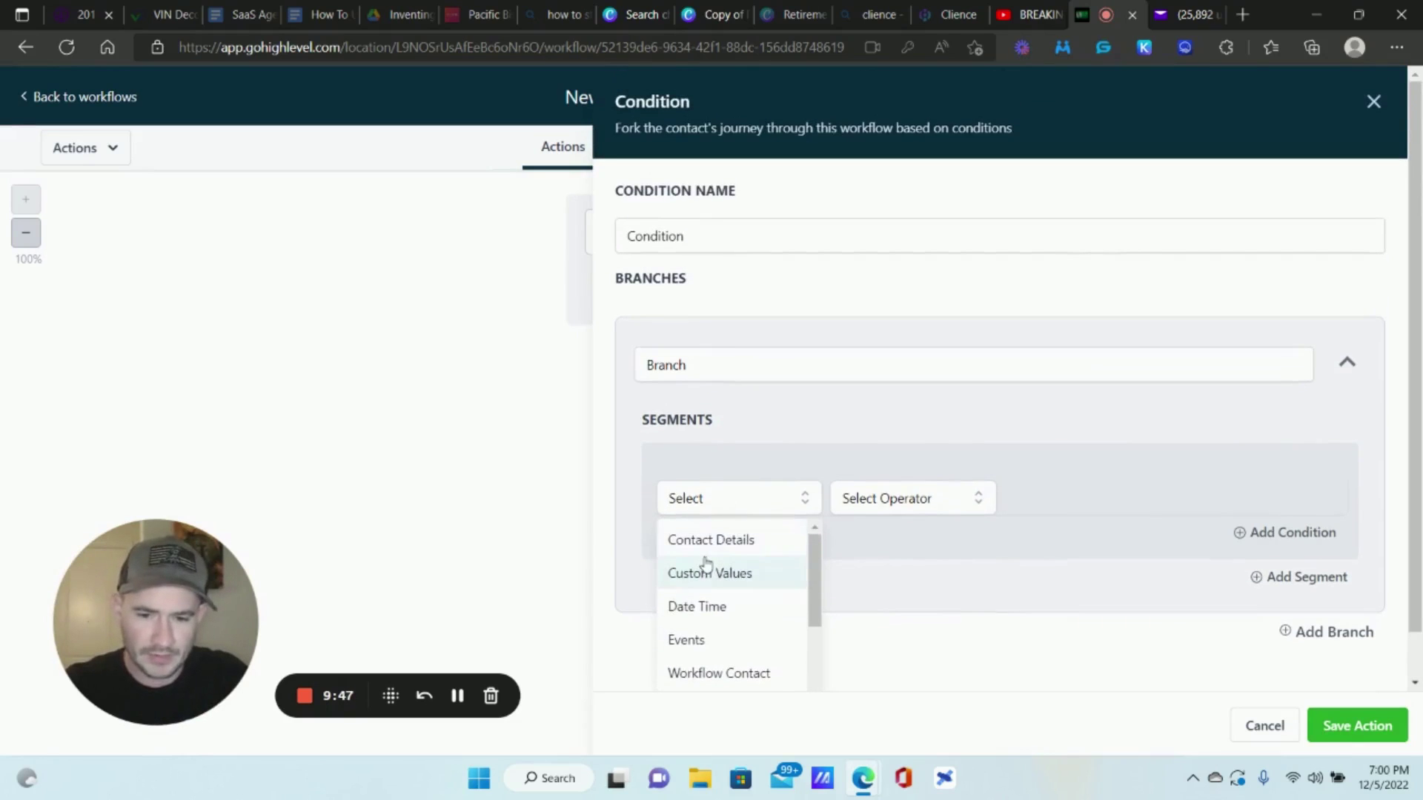
{"action": "left_click", "coordinate": [705, 541]}
{"action": "scroll", "coordinate": [815, 529], "scroll_direction": "down", "scroll_amount": 2}
{"action": "scroll", "coordinate": [706, 511], "scroll_direction": "down", "scroll_amount": 10}
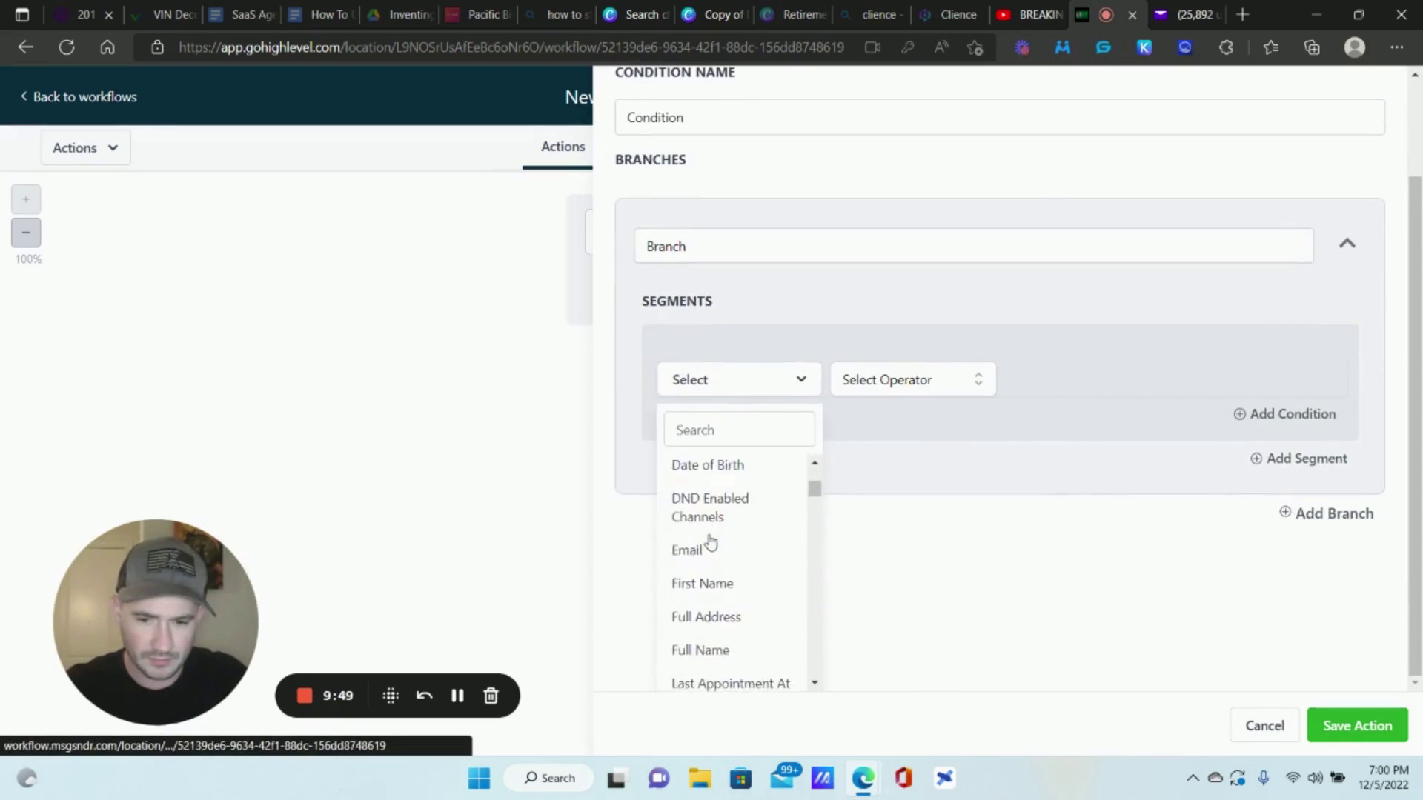
{"action": "left_click", "coordinate": [689, 529]}
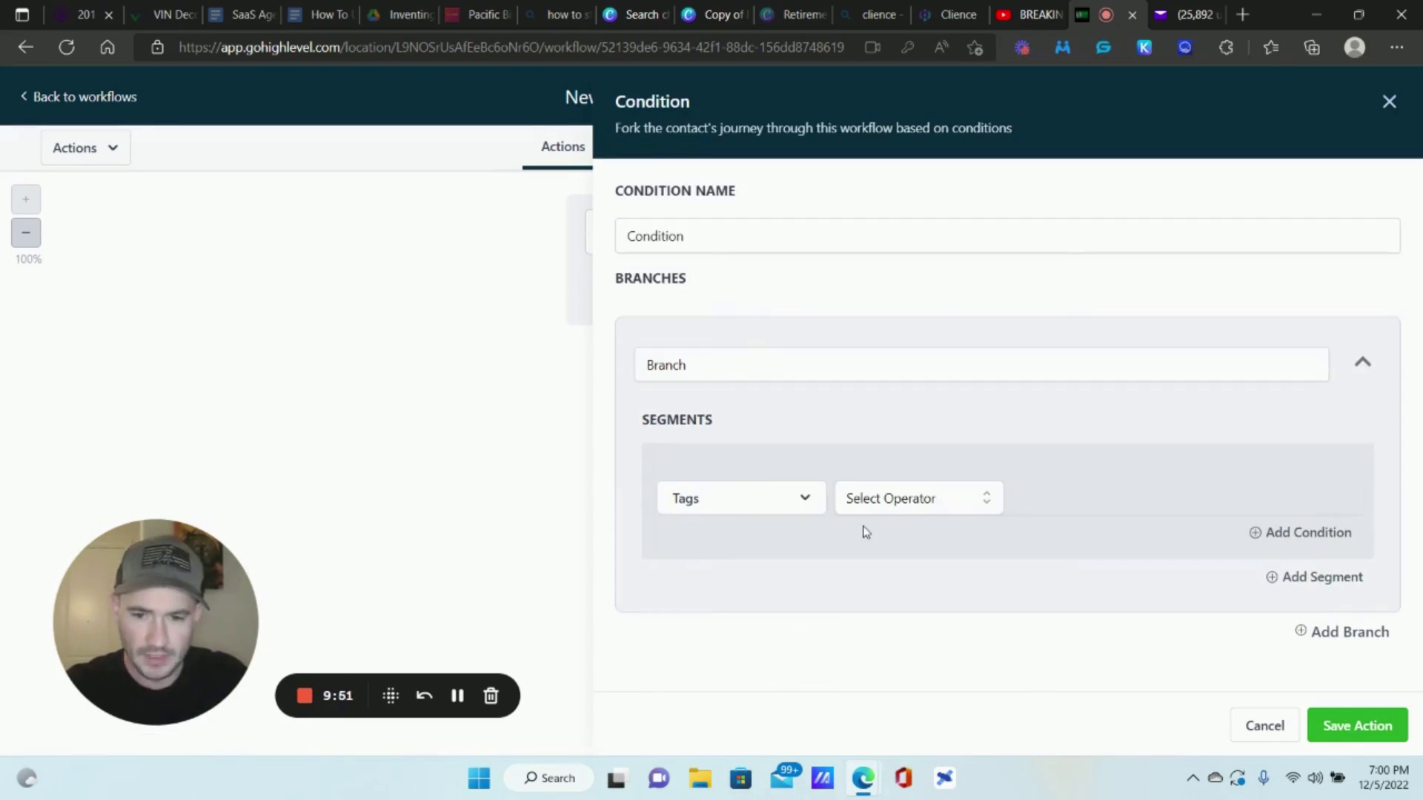
- Set the condition to Includes 'completed erc qualification survey' and save it
{"action": "left_click", "coordinate": [904, 501]}
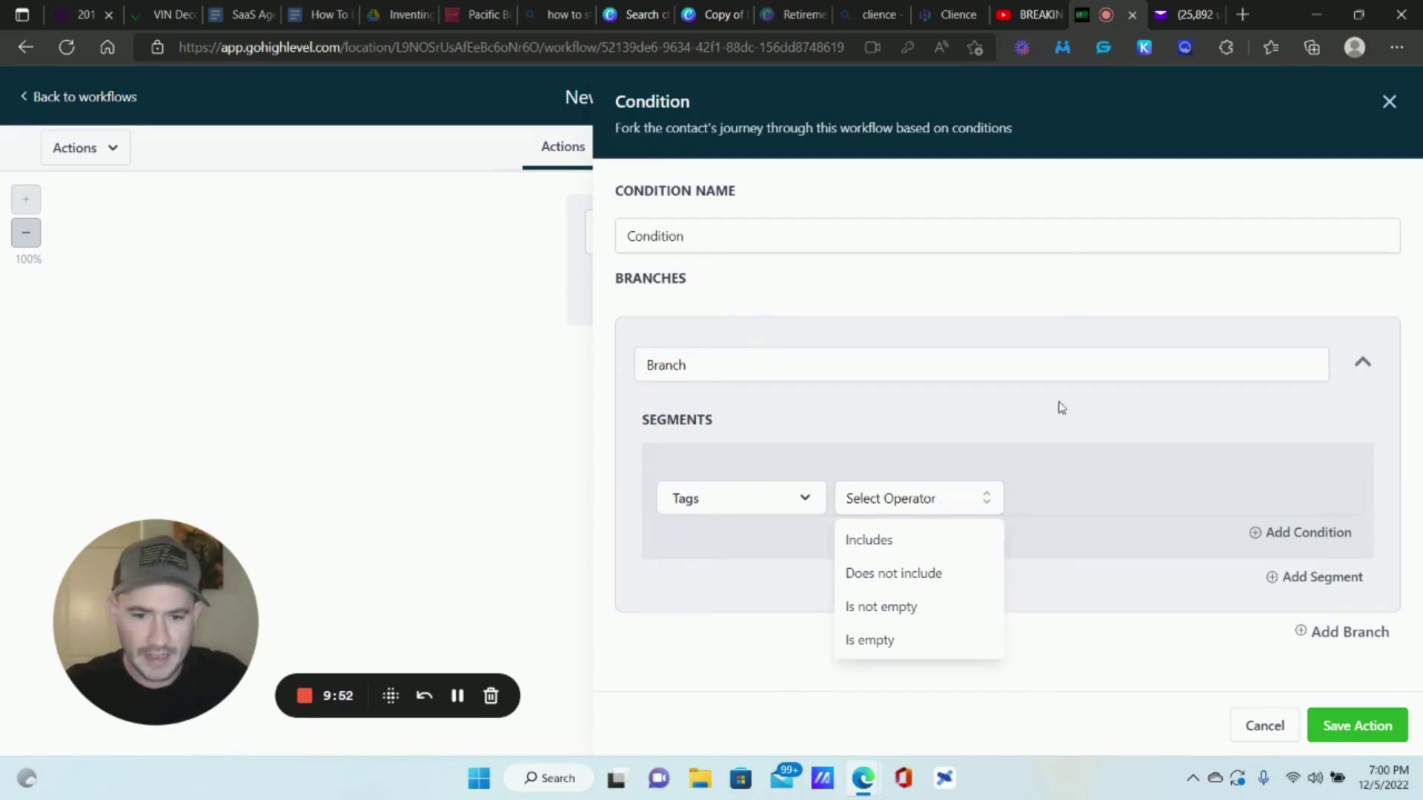
{"action": "left_click", "coordinate": [882, 543]}
{"action": "left_click", "coordinate": [1069, 500]}
{"action": "scroll", "coordinate": [1105, 451], "scroll_direction": "down", "scroll_amount": 2}
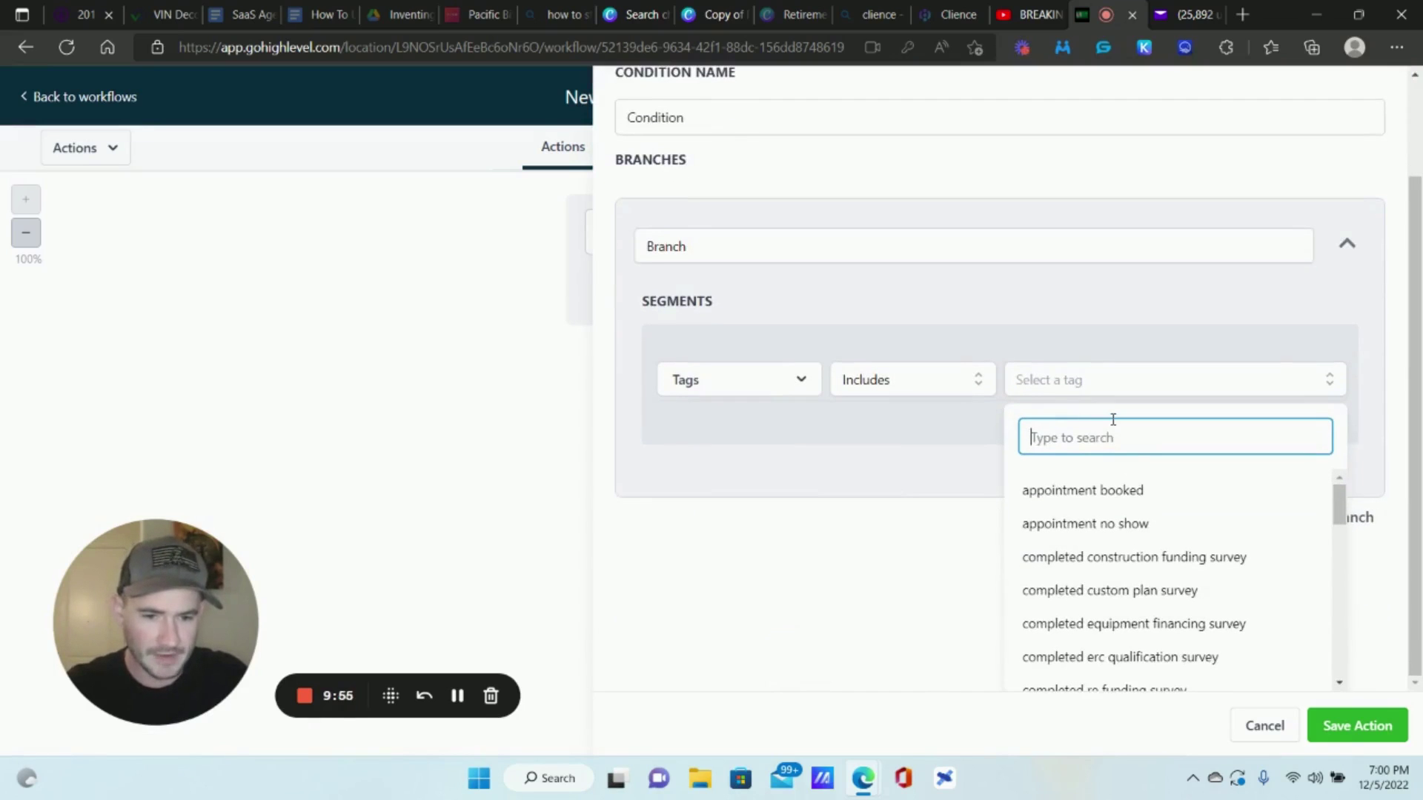
{"action": "type", "text": "erc"}
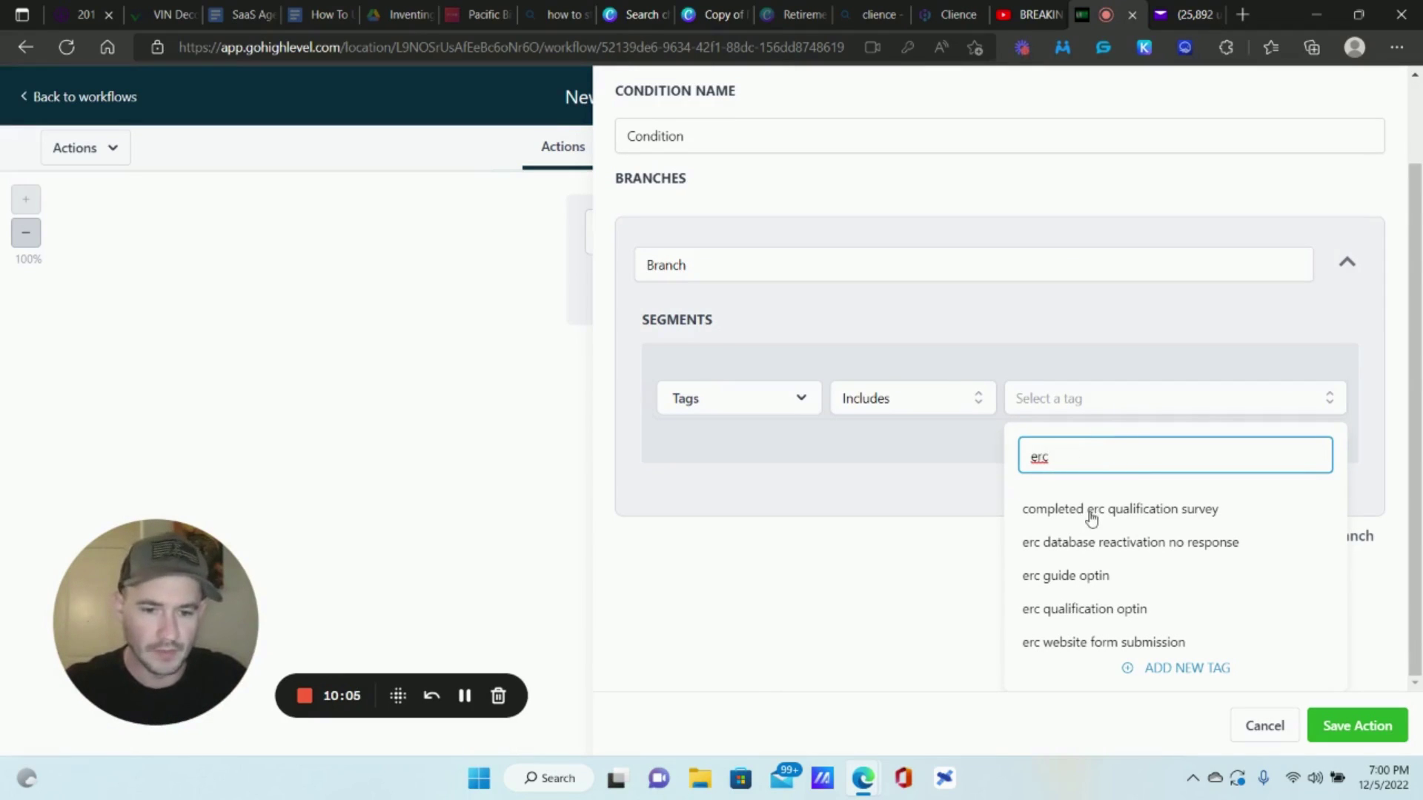
{"action": "left_click", "coordinate": [1190, 510]}
{"action": "left_click", "coordinate": [1357, 726]}
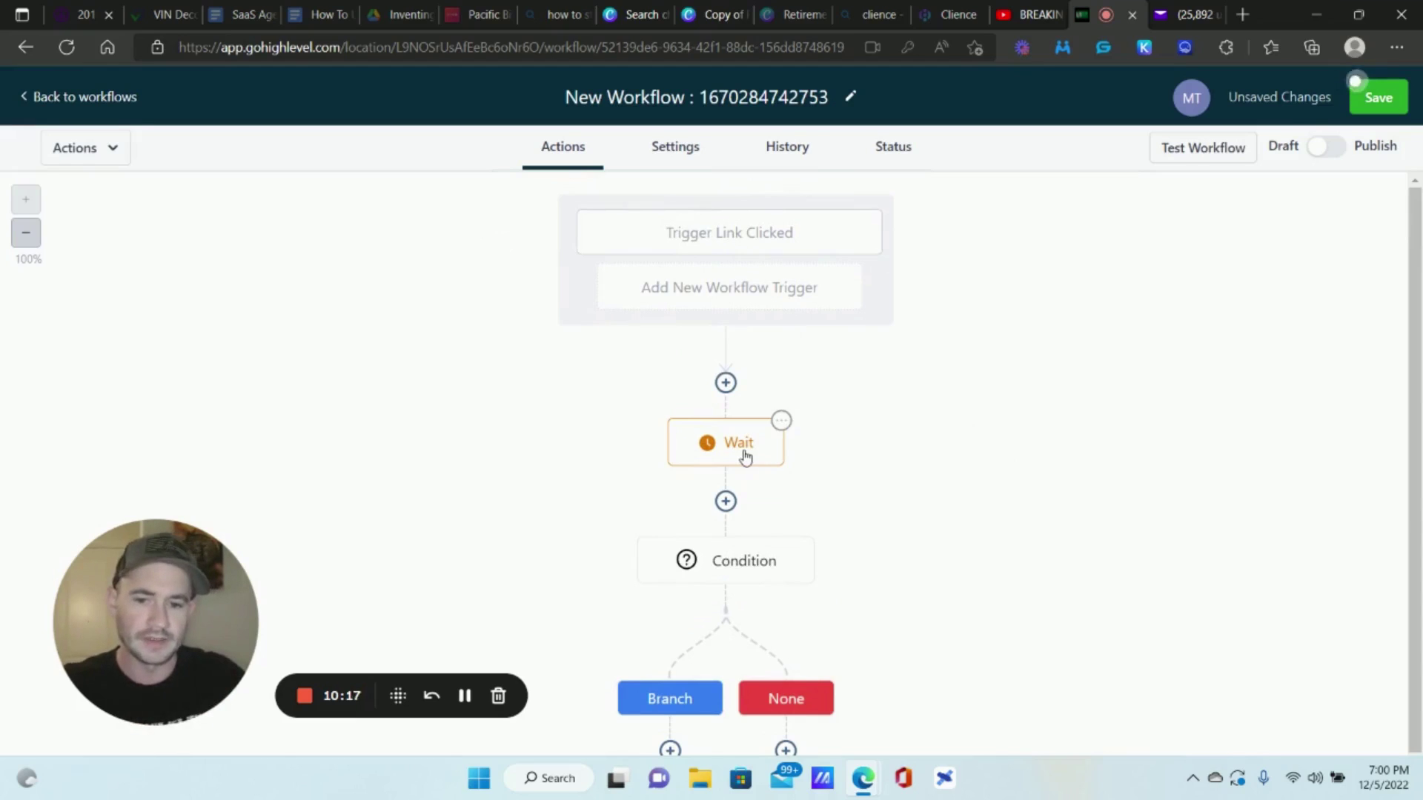
{"action": "scroll", "coordinate": [676, 525], "scroll_direction": "down", "scroll_amount": 2}
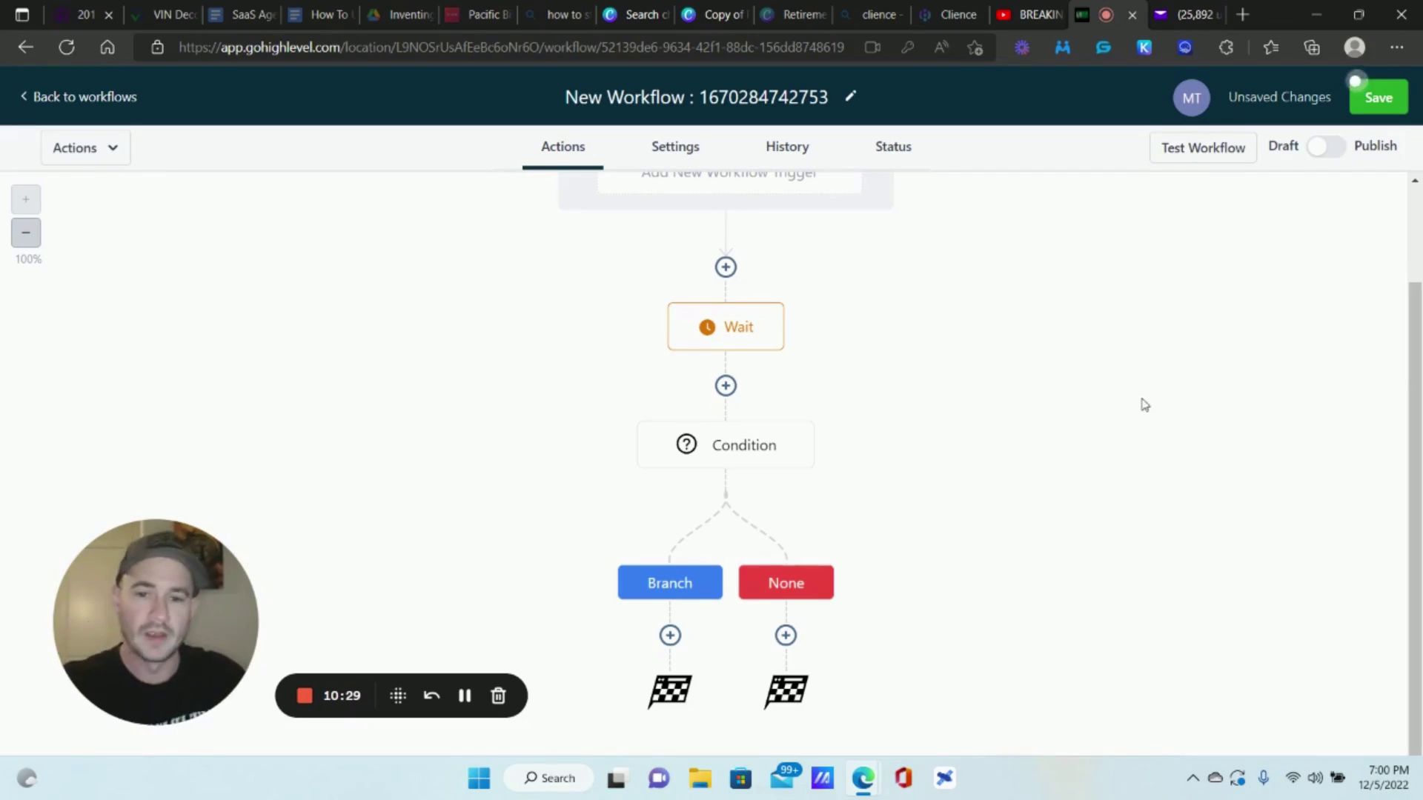
{"action": "scroll", "coordinate": [879, 460], "scroll_direction": "up", "scroll_amount": 1}
{"action": "scroll", "coordinate": [759, 464], "scroll_direction": "down", "scroll_amount": 1}
{"action": "left_click", "coordinate": [757, 460]}
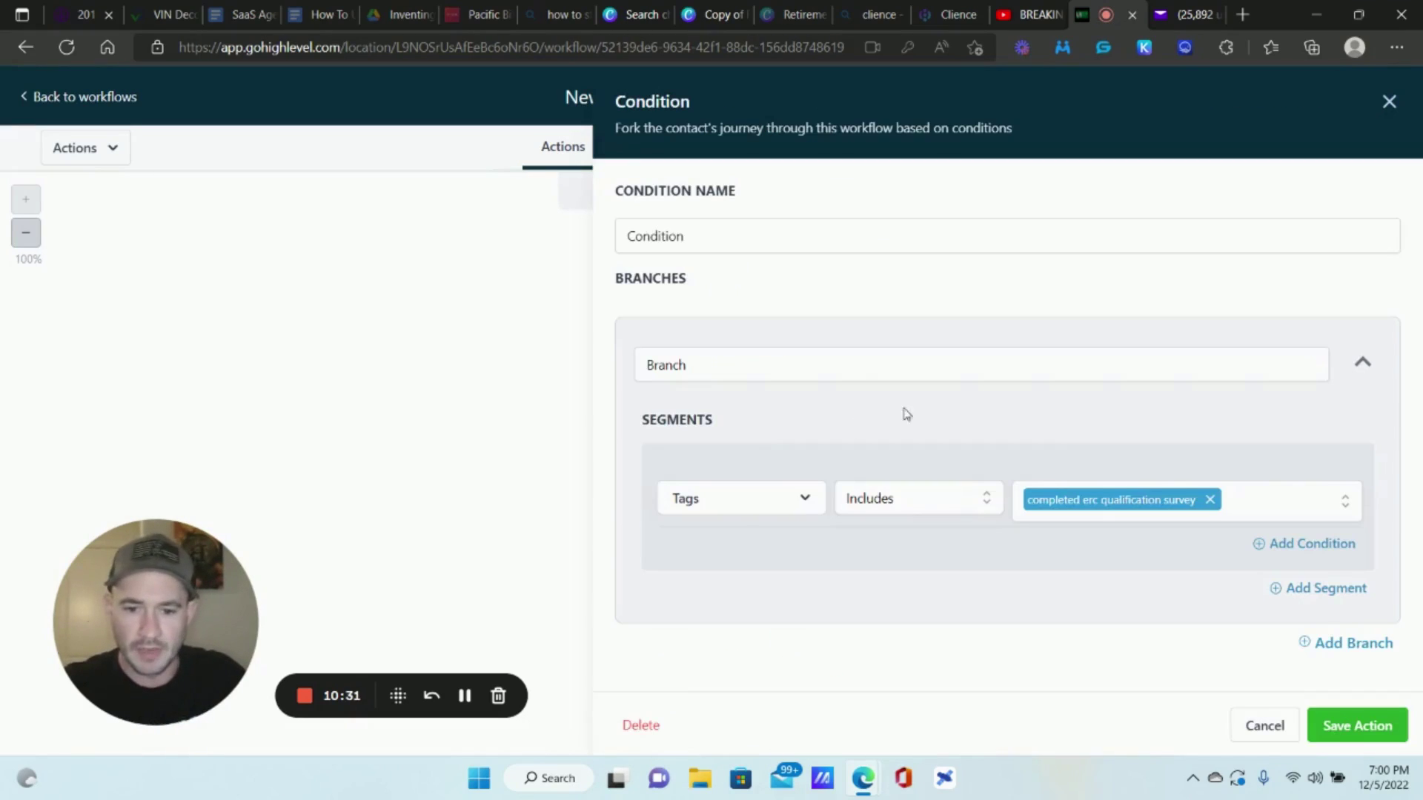
{"action": "left_click", "coordinate": [730, 499]}
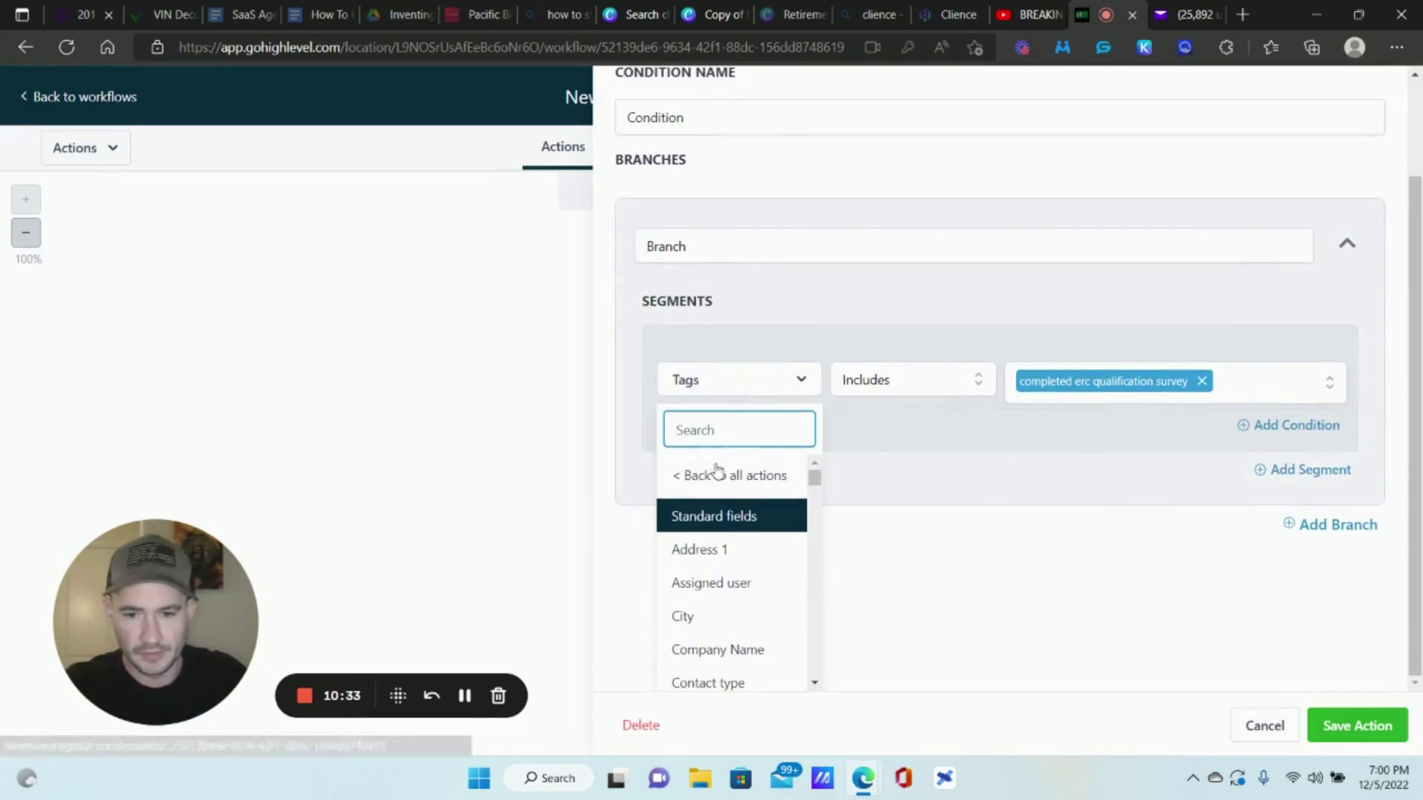
{"action": "left_click", "coordinate": [719, 475]}
{"action": "left_click", "coordinate": [734, 502]}
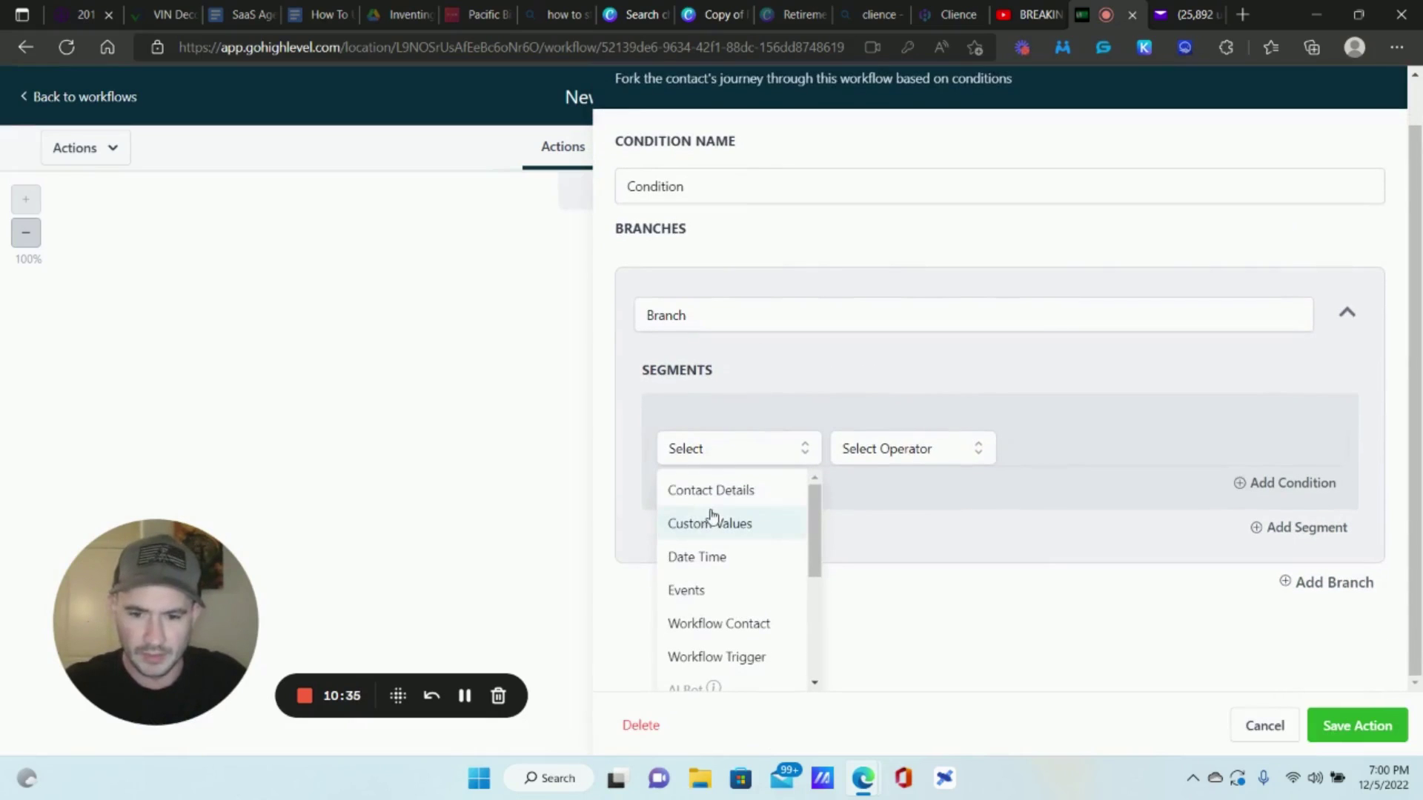
{"action": "scroll", "coordinate": [713, 515], "scroll_direction": "down", "scroll_amount": 1}
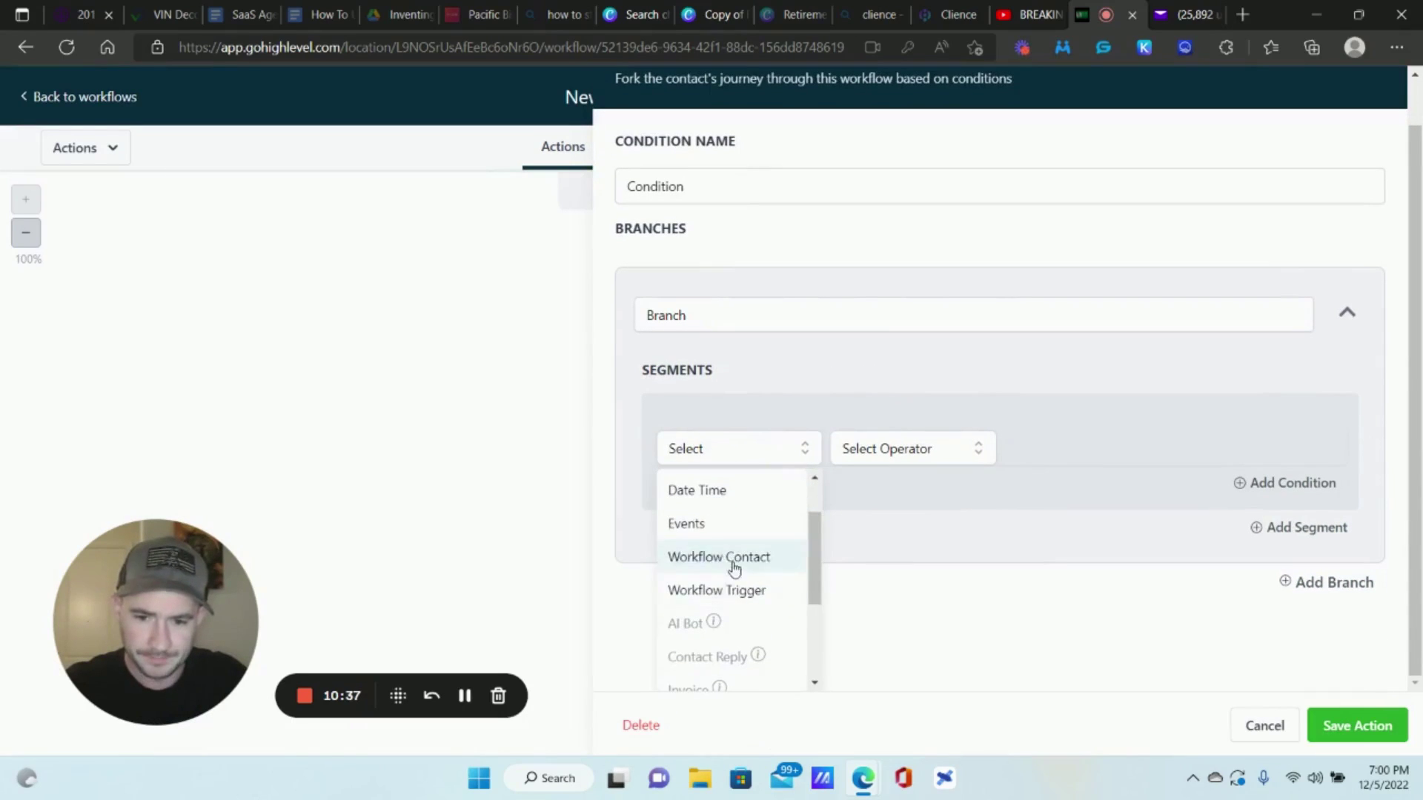
{"action": "scroll", "coordinate": [723, 549], "scroll_direction": "up", "scroll_amount": 2}
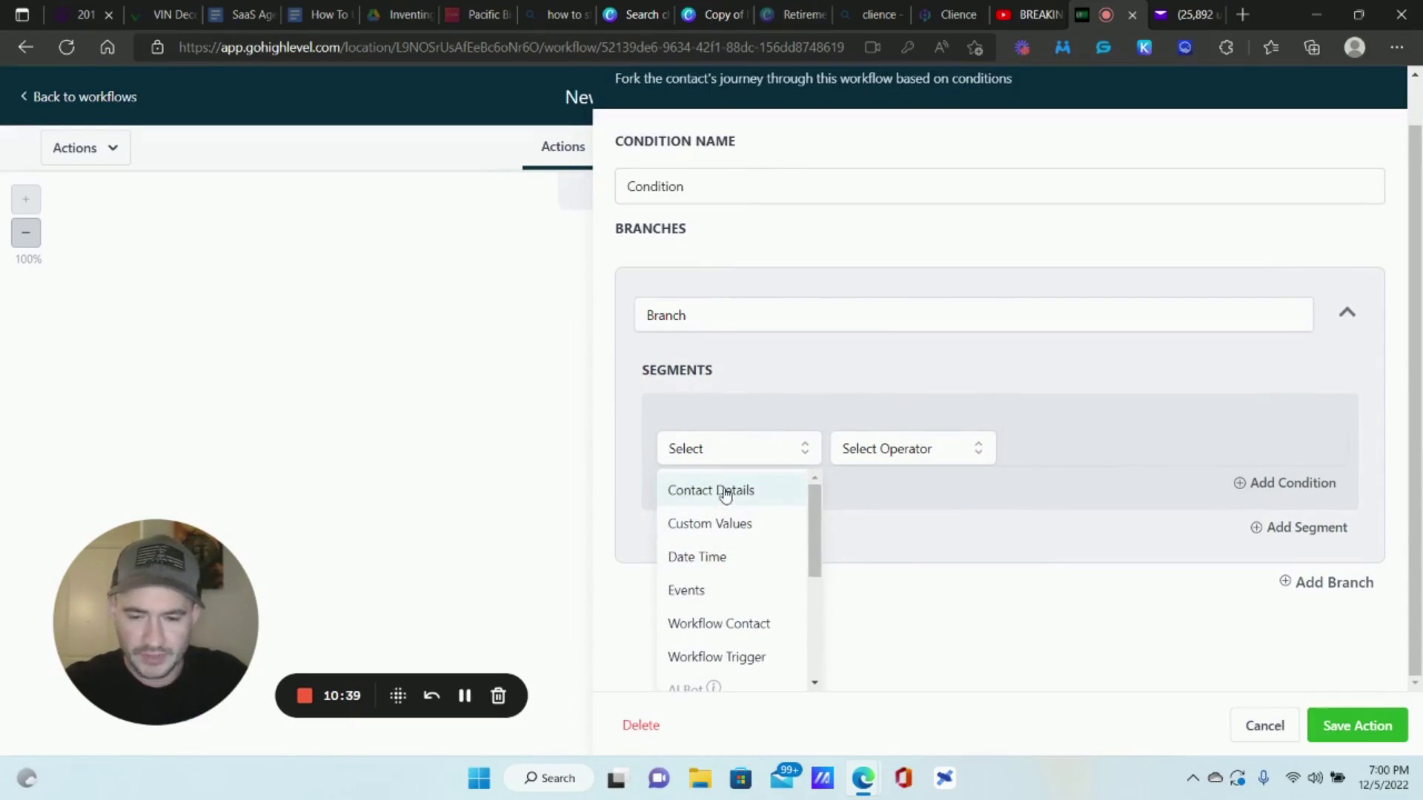
{"action": "left_click", "coordinate": [726, 495]}
{"action": "scroll", "coordinate": [717, 576], "scroll_direction": "down", "scroll_amount": 4}
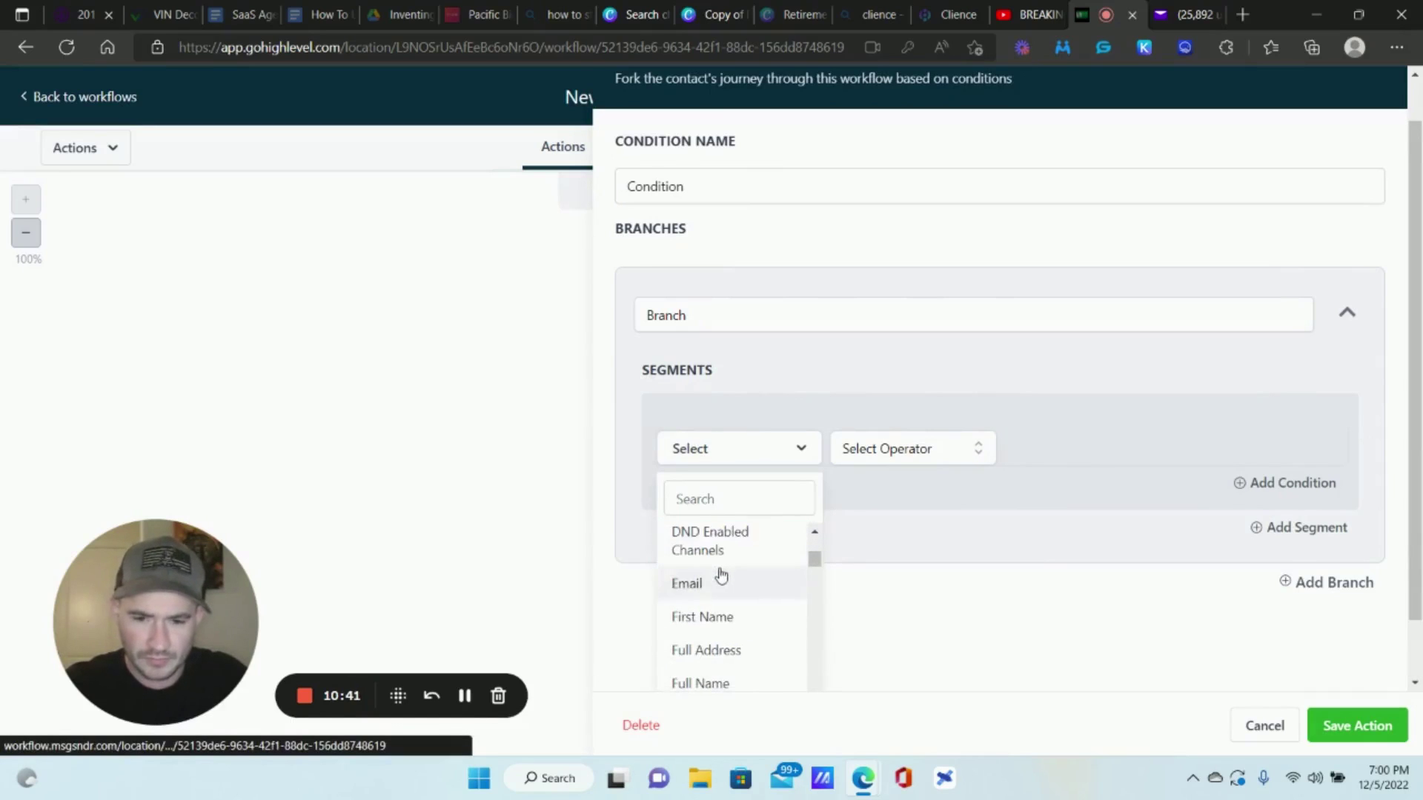
{"action": "scroll", "coordinate": [722, 574], "scroll_direction": "down", "scroll_amount": 3}
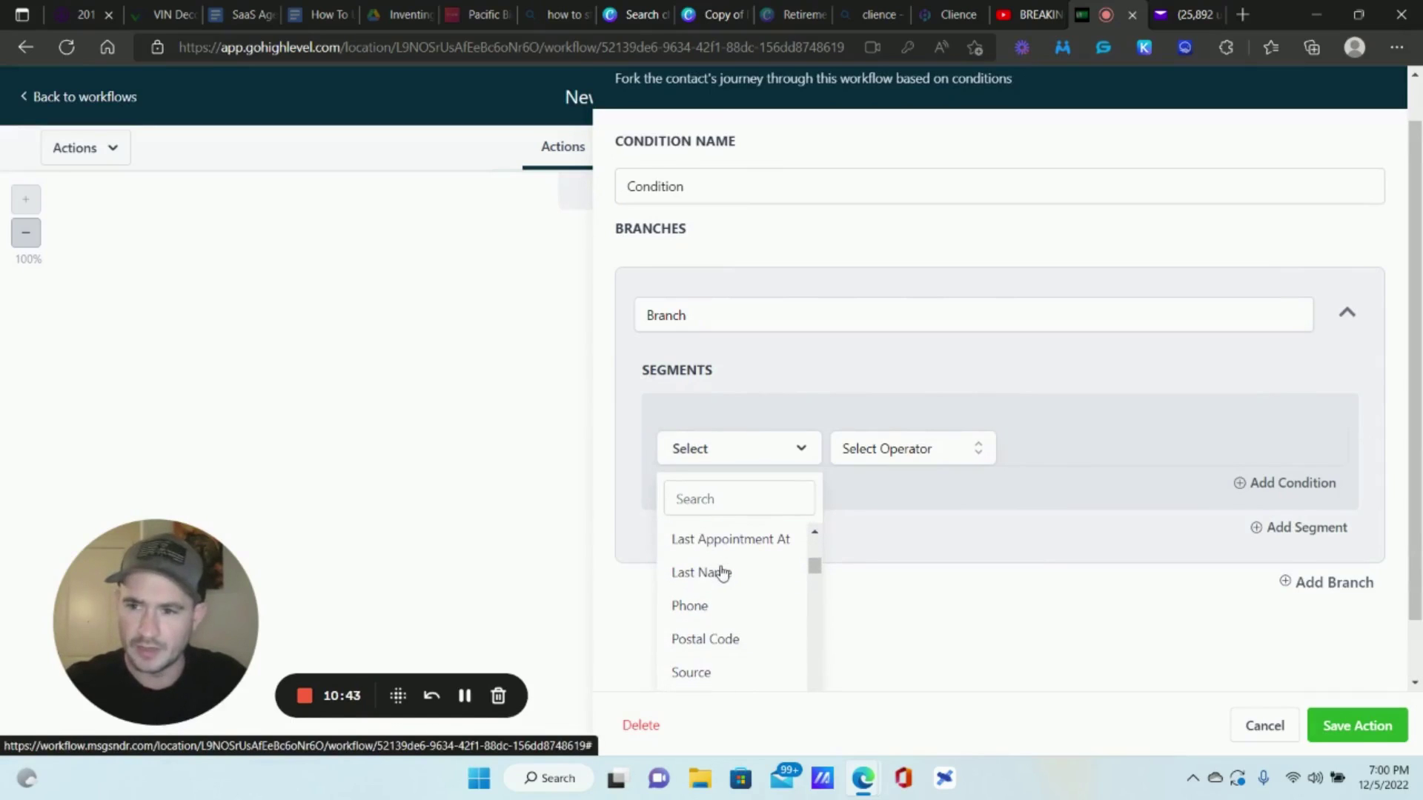
{"action": "scroll", "coordinate": [723, 574], "scroll_direction": "down", "scroll_amount": 5}
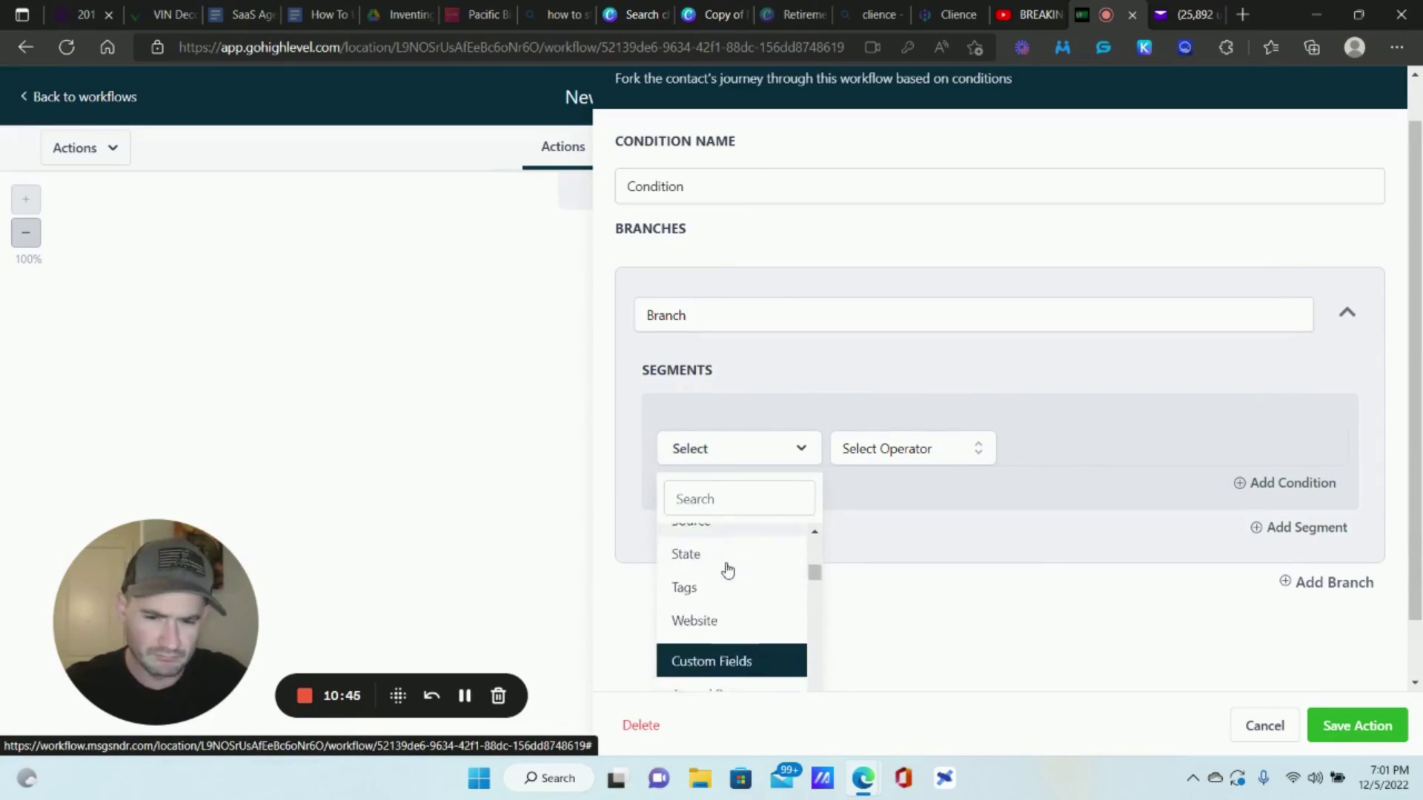
{"action": "scroll", "coordinate": [726, 569], "scroll_direction": "up", "scroll_amount": 8}
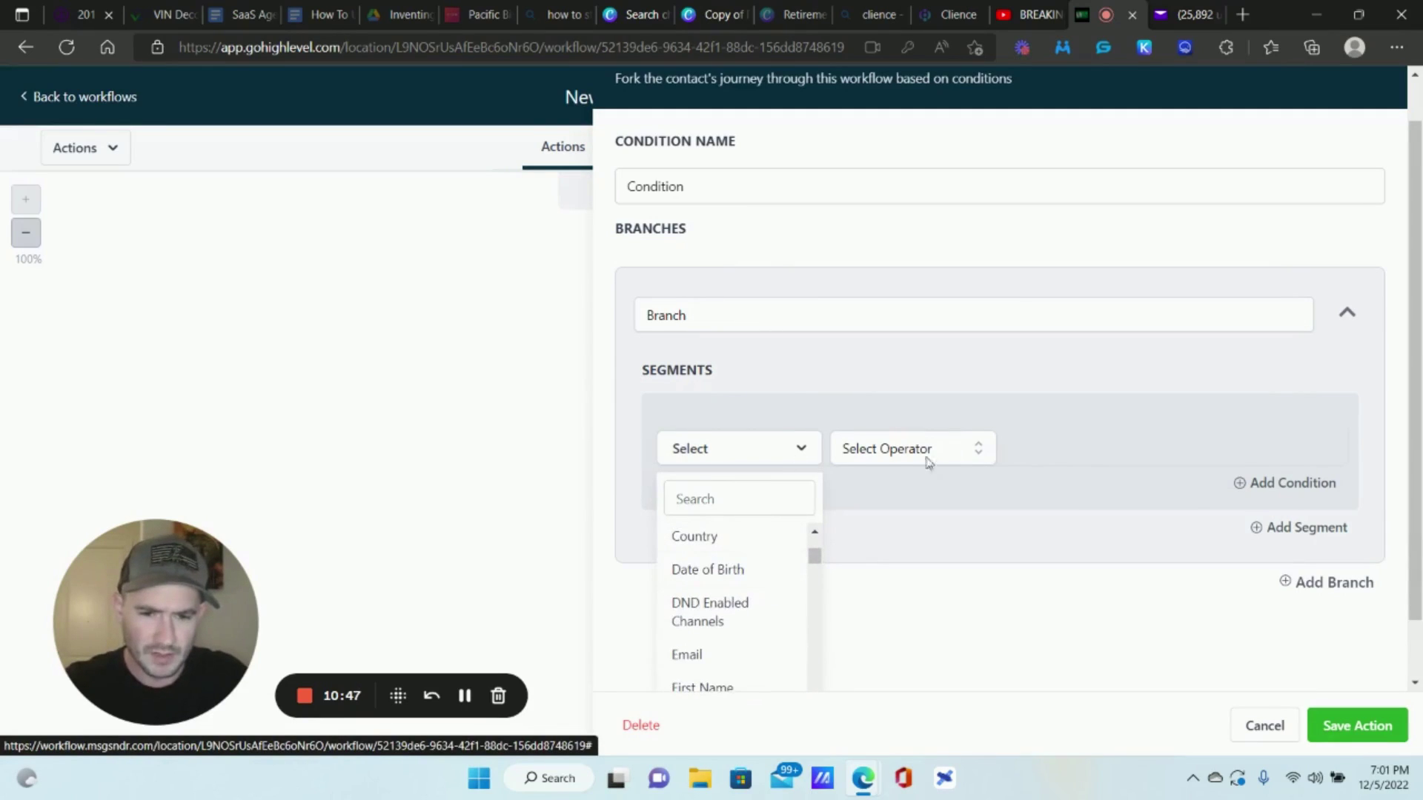
{"action": "scroll", "coordinate": [737, 581], "scroll_direction": "up", "scroll_amount": 1}
{"action": "scroll", "coordinate": [740, 581], "scroll_direction": "down", "scroll_amount": 2}
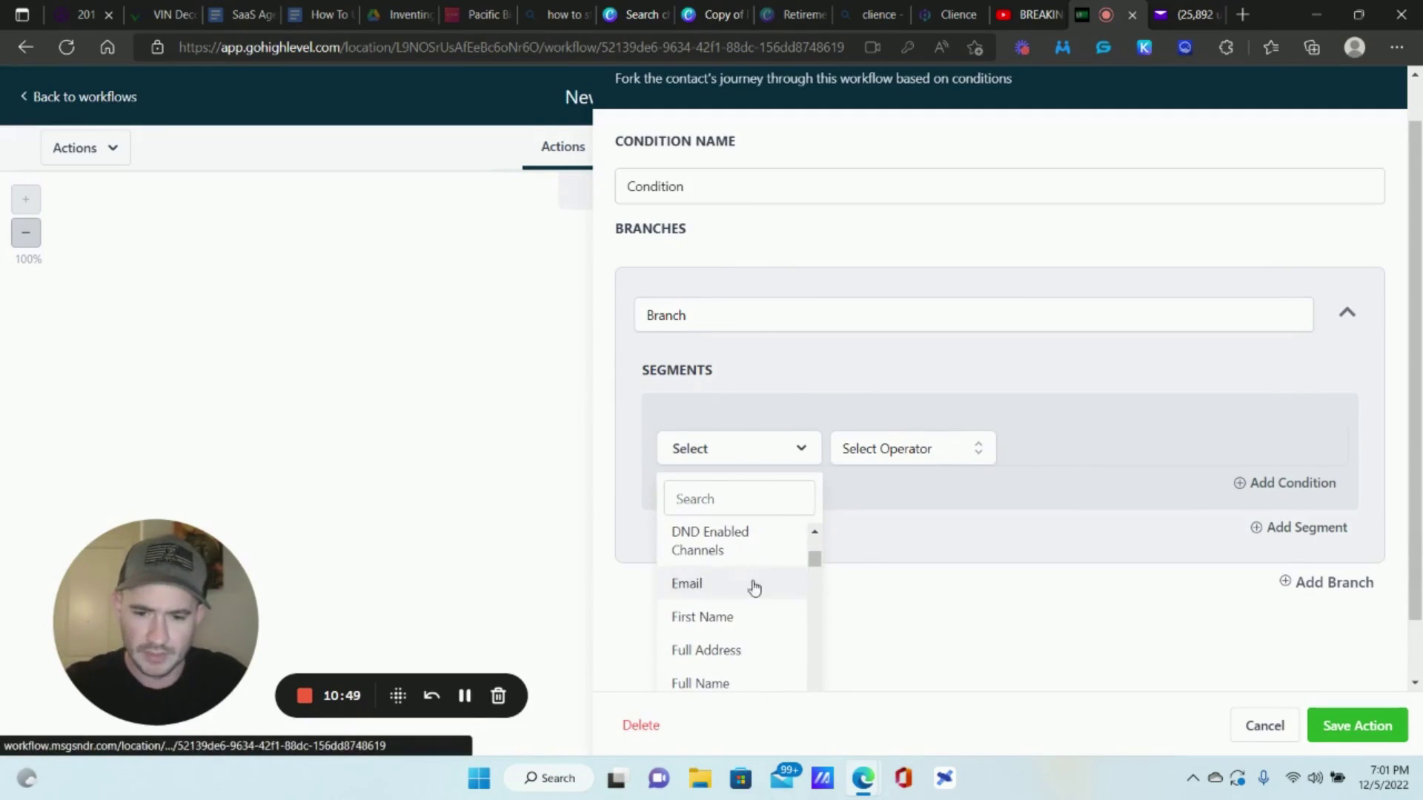
{"action": "scroll", "coordinate": [760, 598], "scroll_direction": "up", "scroll_amount": 3}
{"action": "scroll", "coordinate": [711, 548], "scroll_direction": "up", "scroll_amount": 2}
{"action": "left_click", "coordinate": [732, 448]}
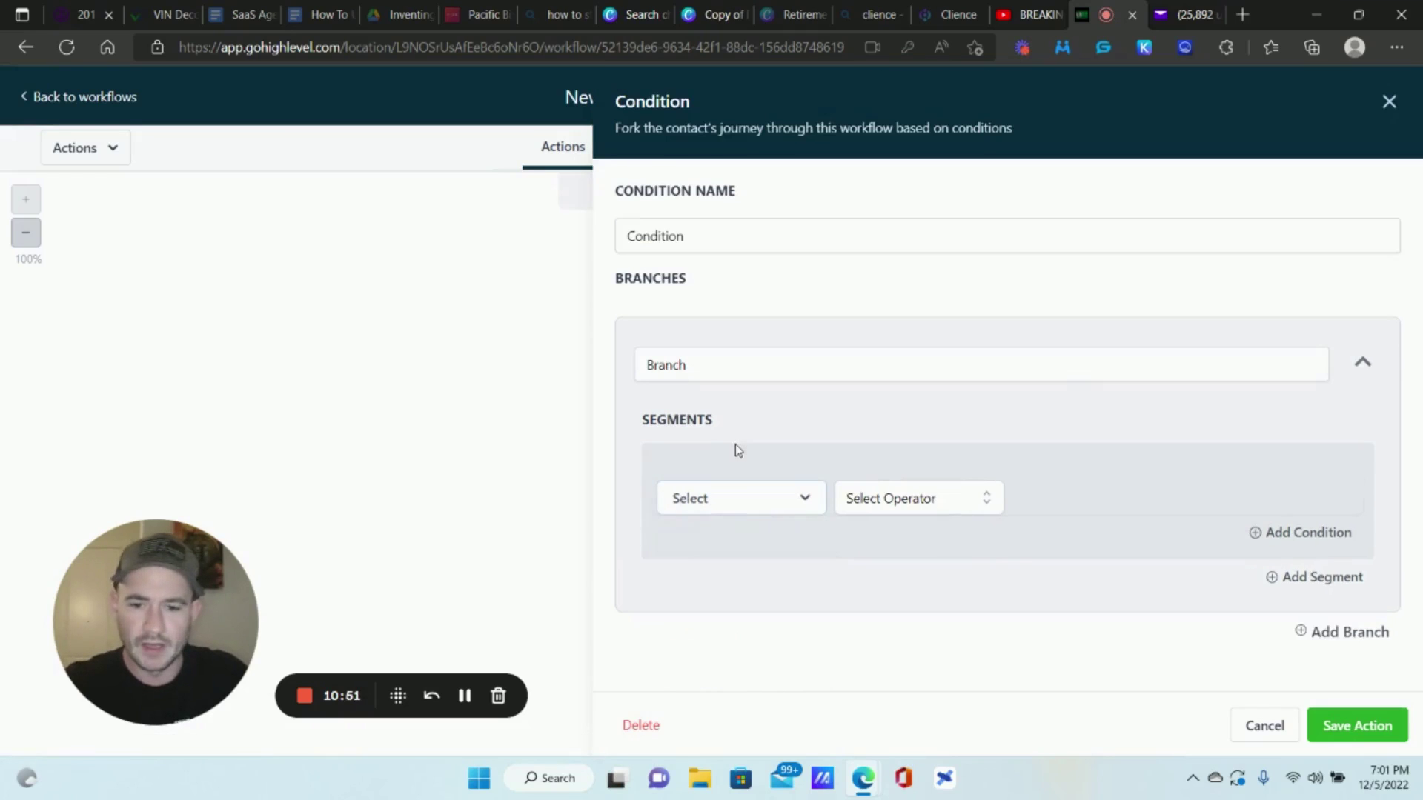
{"action": "left_click", "coordinate": [745, 510]}
{"action": "scroll", "coordinate": [785, 563], "scroll_direction": "down", "scroll_amount": 2}
{"action": "scroll", "coordinate": [718, 581], "scroll_direction": "down", "scroll_amount": 10}
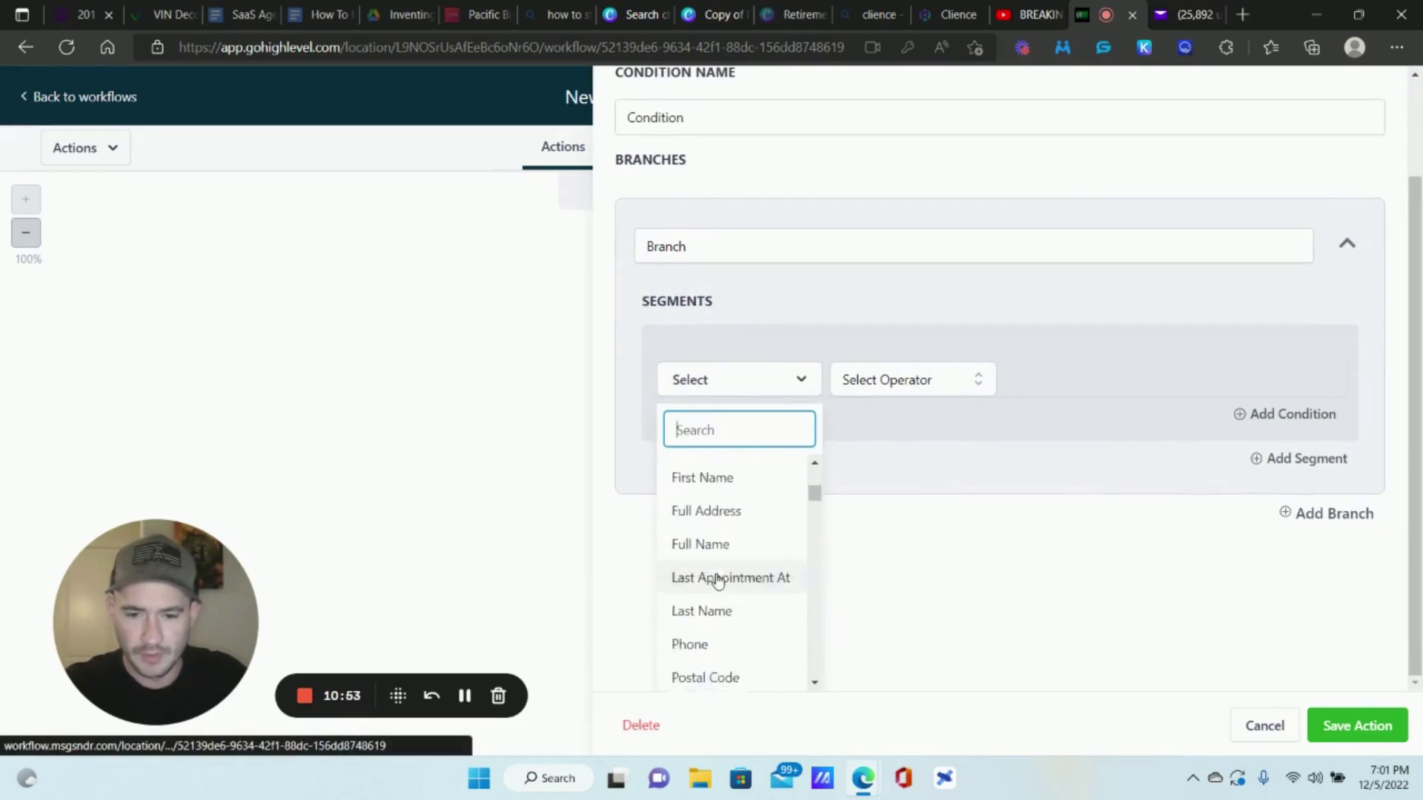
{"action": "left_click", "coordinate": [684, 529]}
{"action": "left_click", "coordinate": [933, 493]}
{"action": "left_click", "coordinate": [878, 539]}
{"action": "left_click", "coordinate": [1142, 507]}
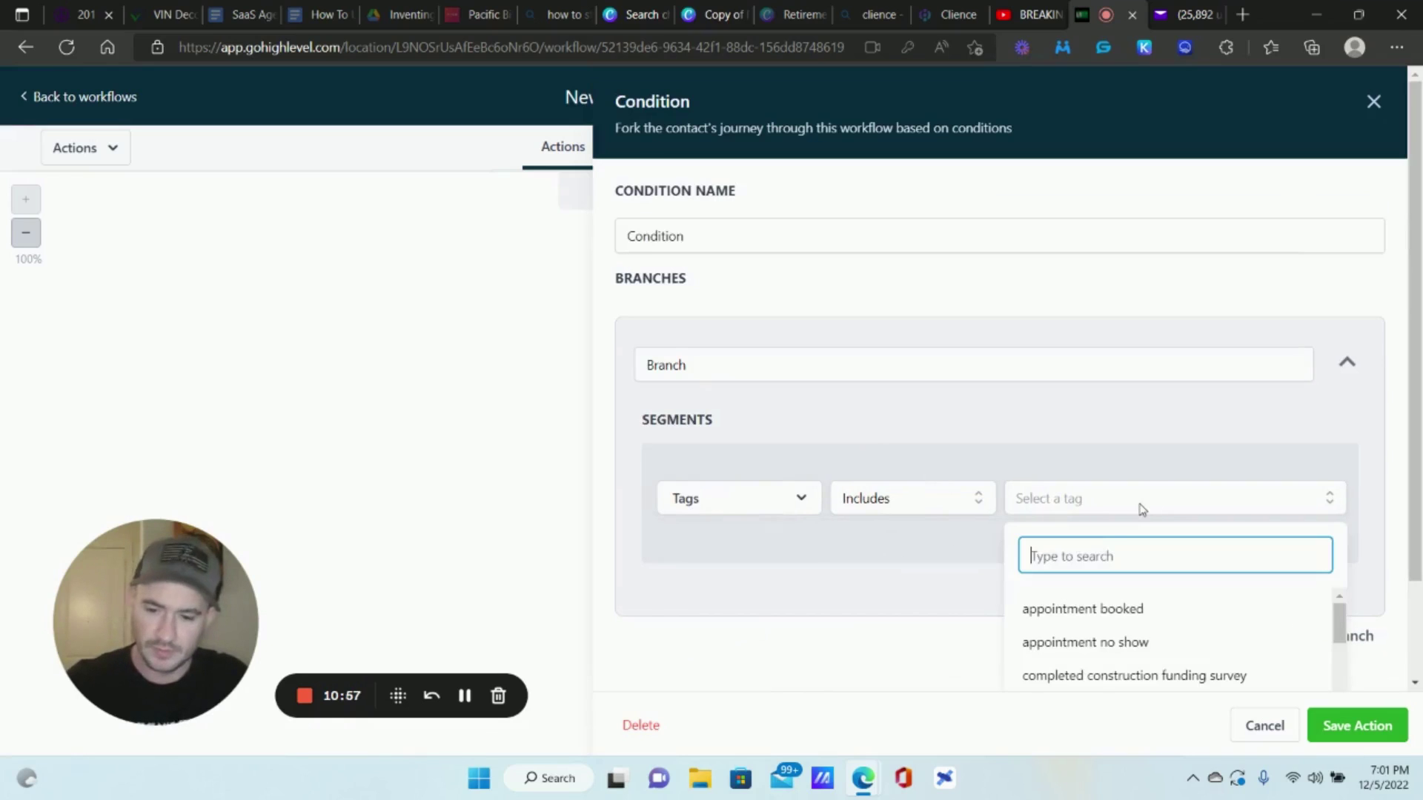
{"action": "type", "text": "erc"}
{"action": "left_click", "coordinate": [1142, 611]}
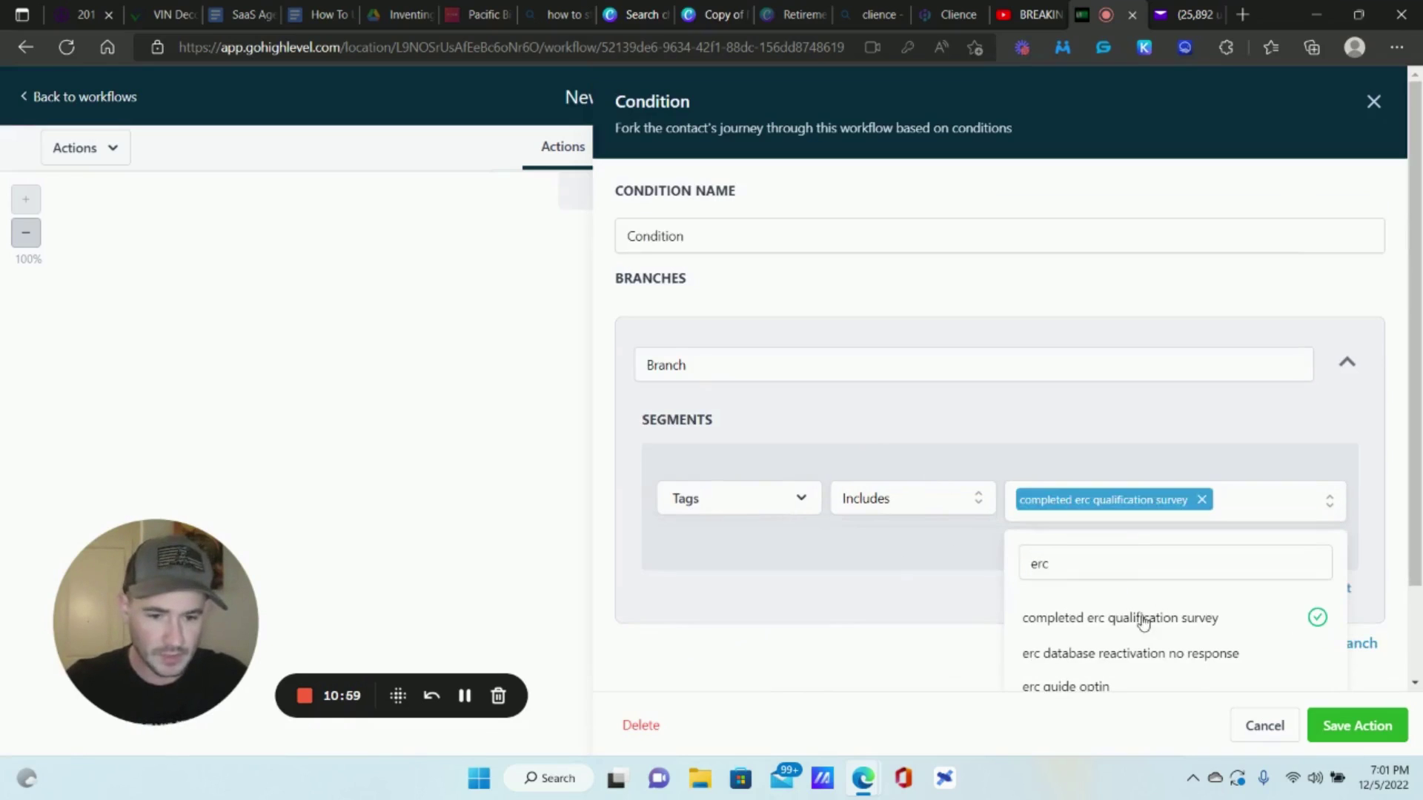
{"action": "left_click", "coordinate": [1344, 729]}
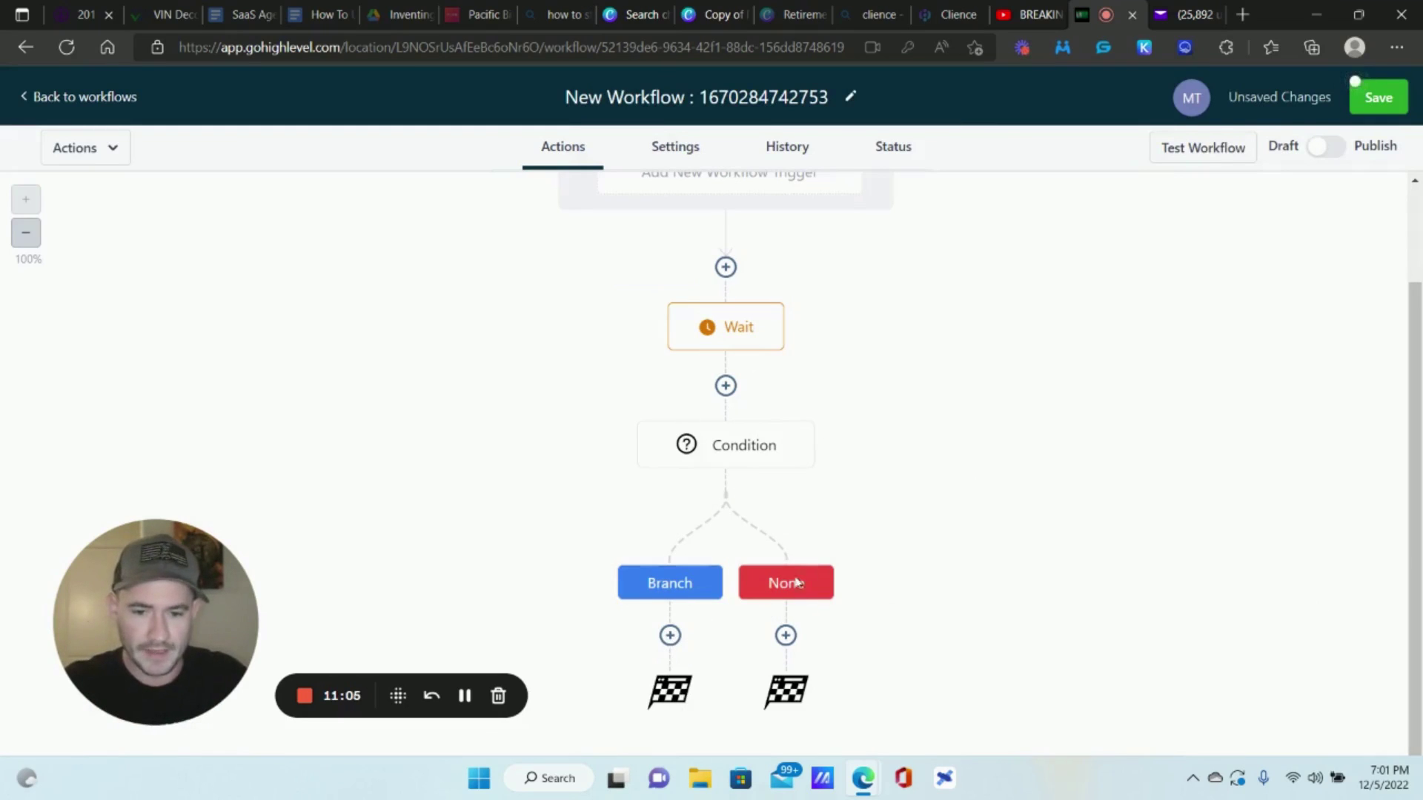
- Add a Send SMS step under the None path with message 'zdfgsdgdsg' and save it
{"action": "left_click", "coordinate": [785, 635]}
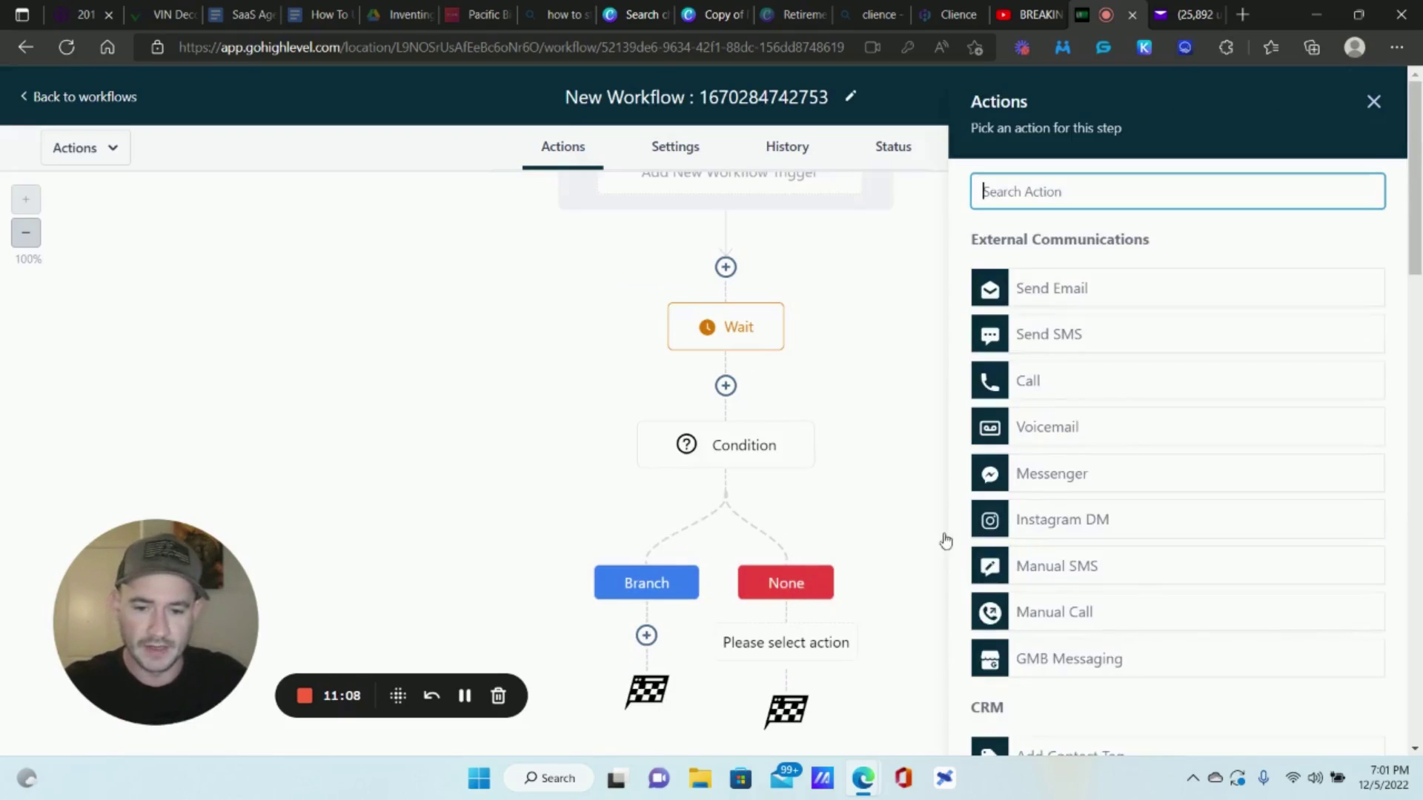
{"action": "left_click", "coordinate": [1072, 337]}
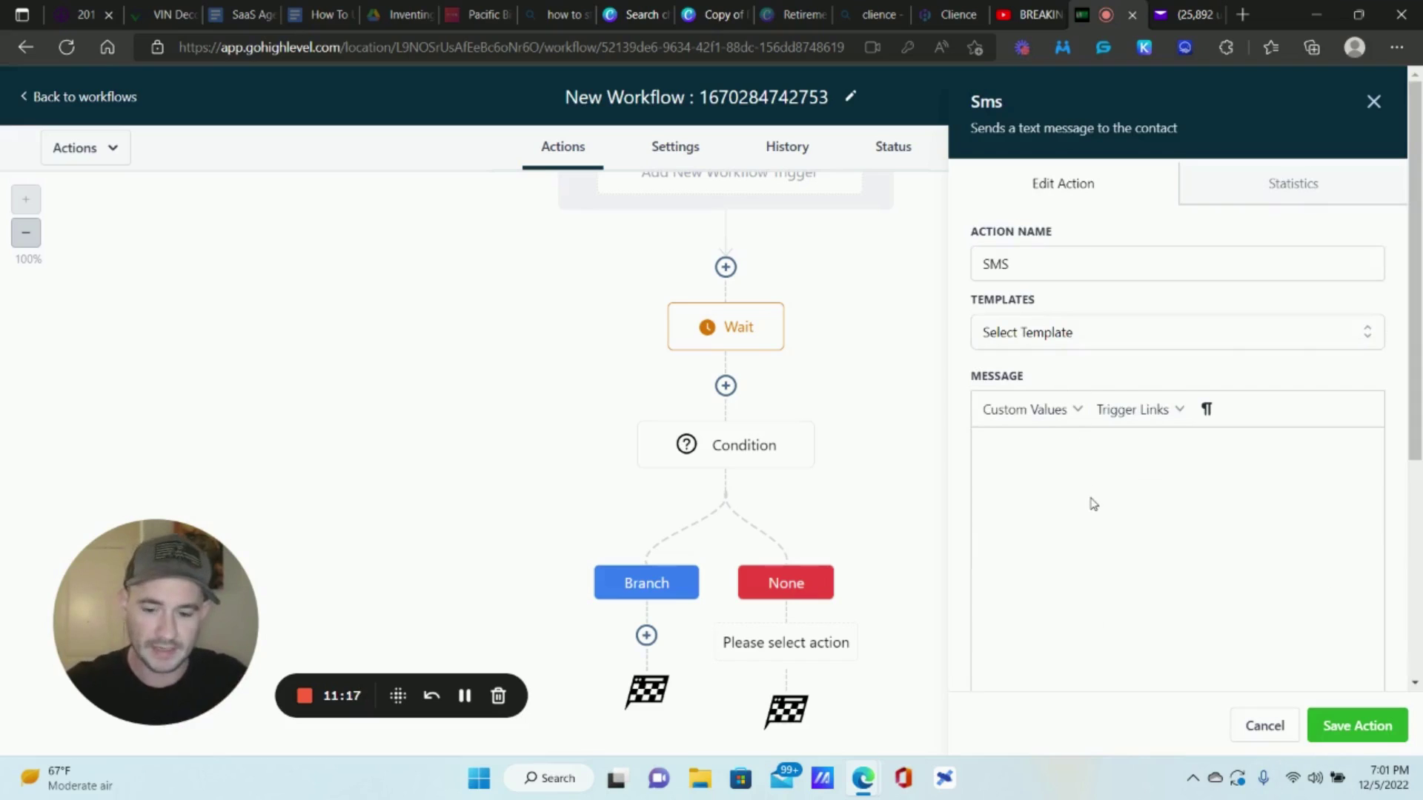
{"action": "left_click", "coordinate": [1094, 504]}
{"action": "type", "text": "zdfgsdgdsg"}
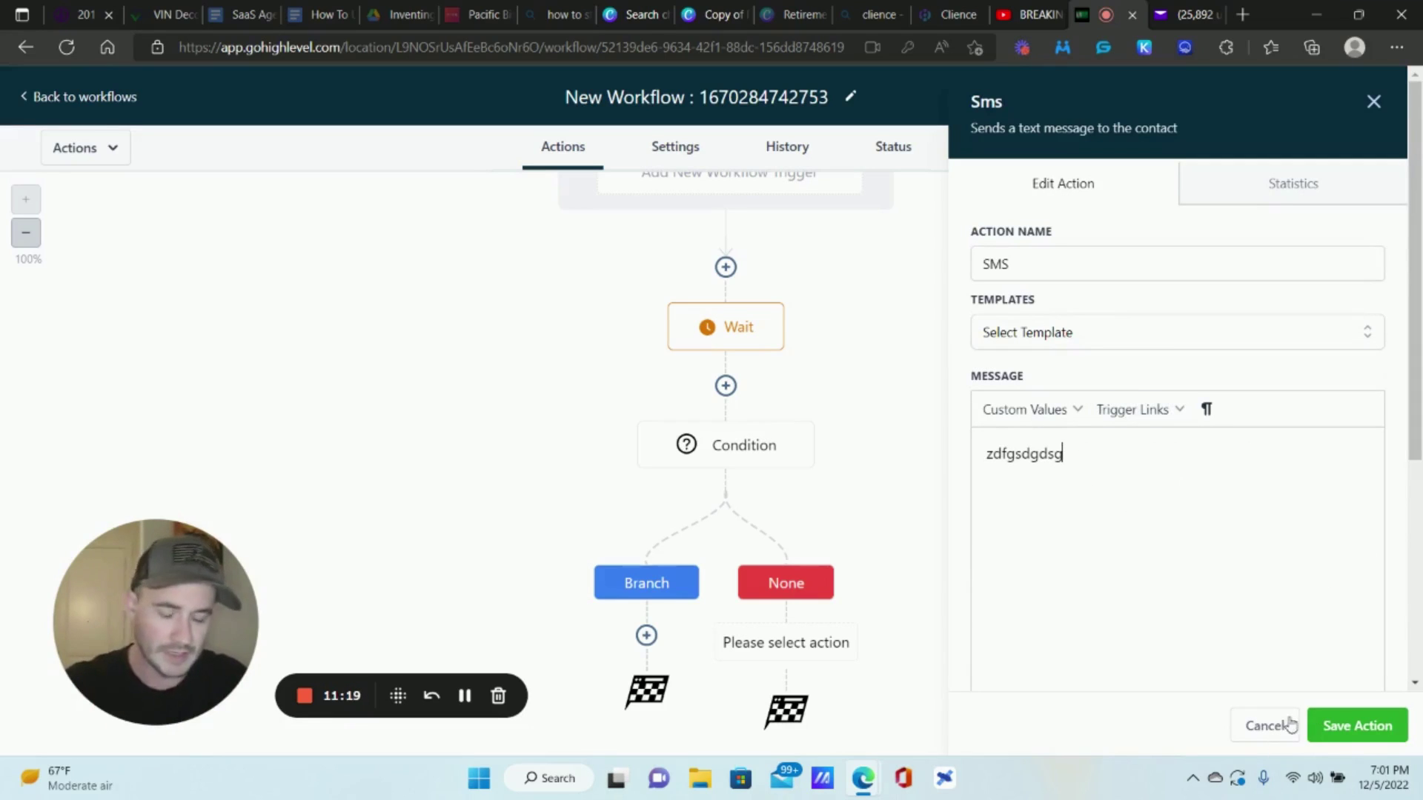
{"action": "left_click", "coordinate": [1367, 726]}
{"action": "scroll", "coordinate": [963, 570], "scroll_direction": "down", "scroll_amount": 2}
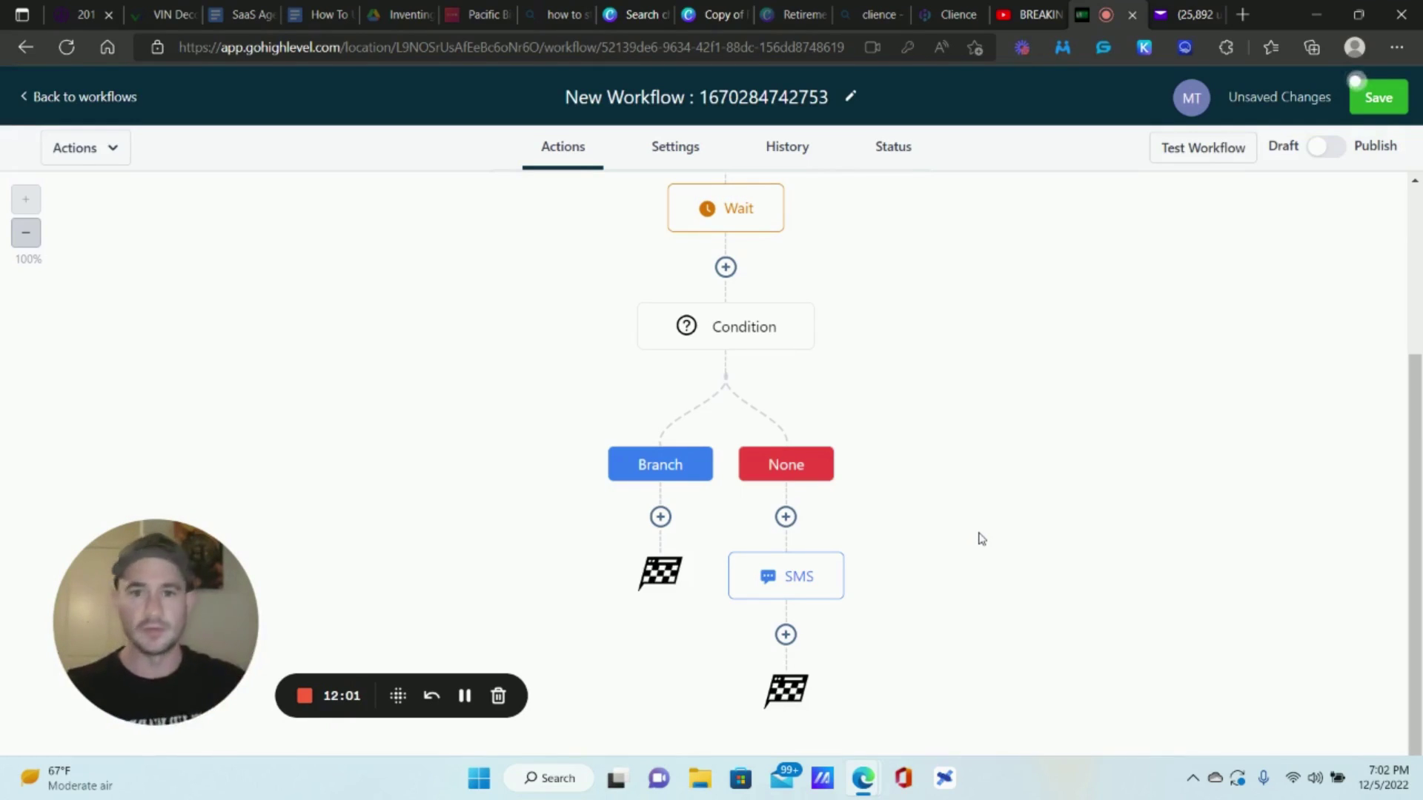
- Start an Internal Notification step after the SMS, view its notification types, then cancel it unsaved
{"action": "left_click", "coordinate": [785, 634]}
{"action": "scroll", "coordinate": [1119, 454], "scroll_direction": "down", "scroll_amount": 10}
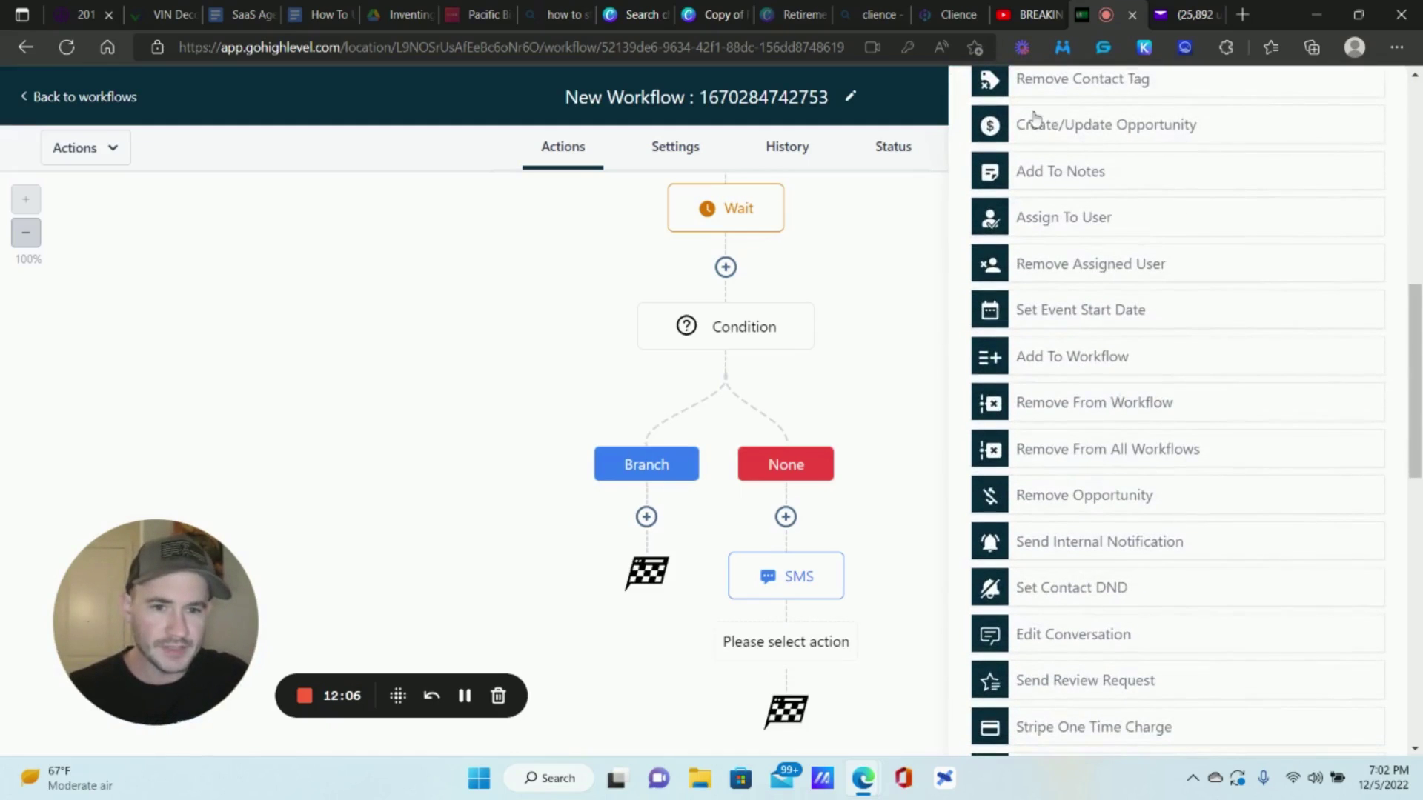
{"action": "scroll", "coordinate": [1090, 356], "scroll_direction": "down", "scroll_amount": 3}
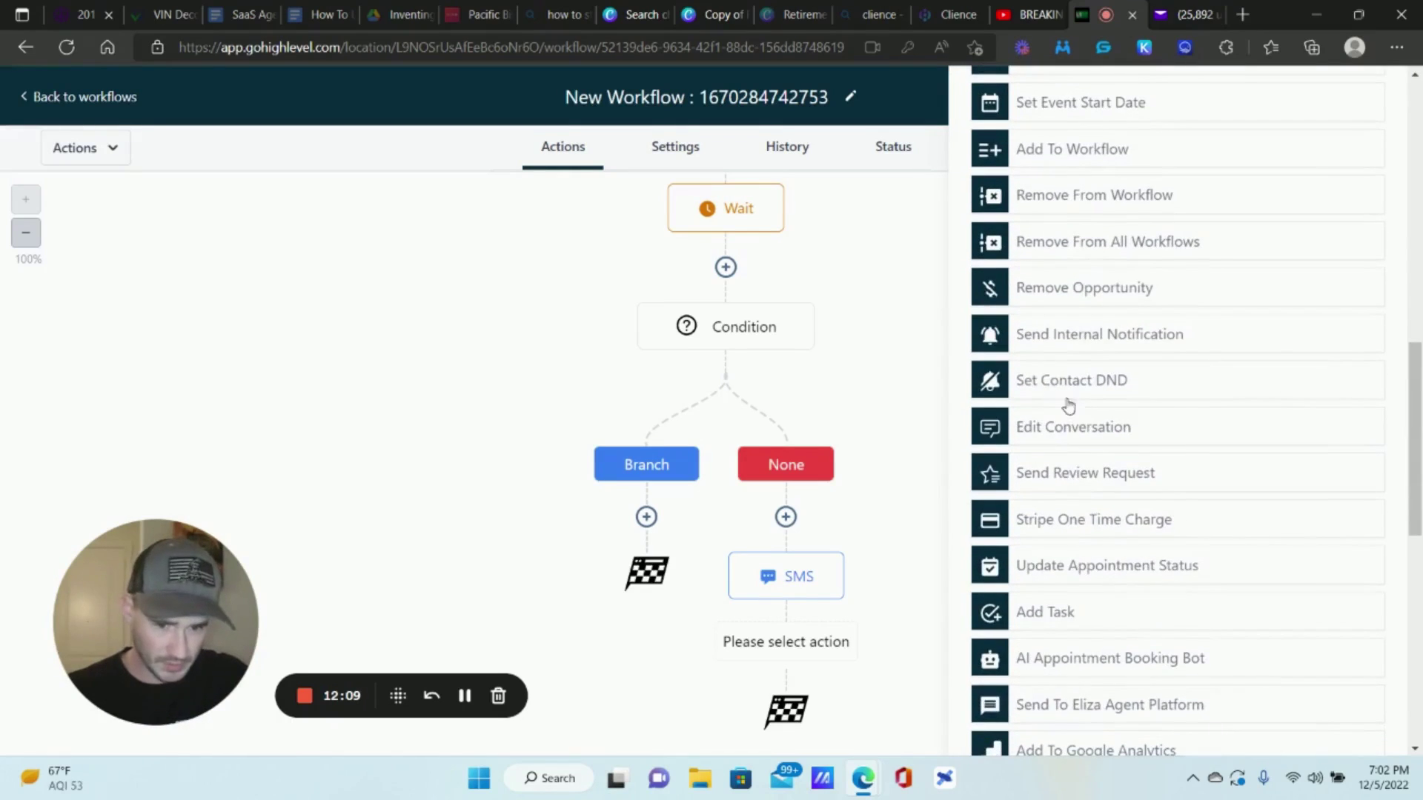
{"action": "left_click", "coordinate": [1068, 345]}
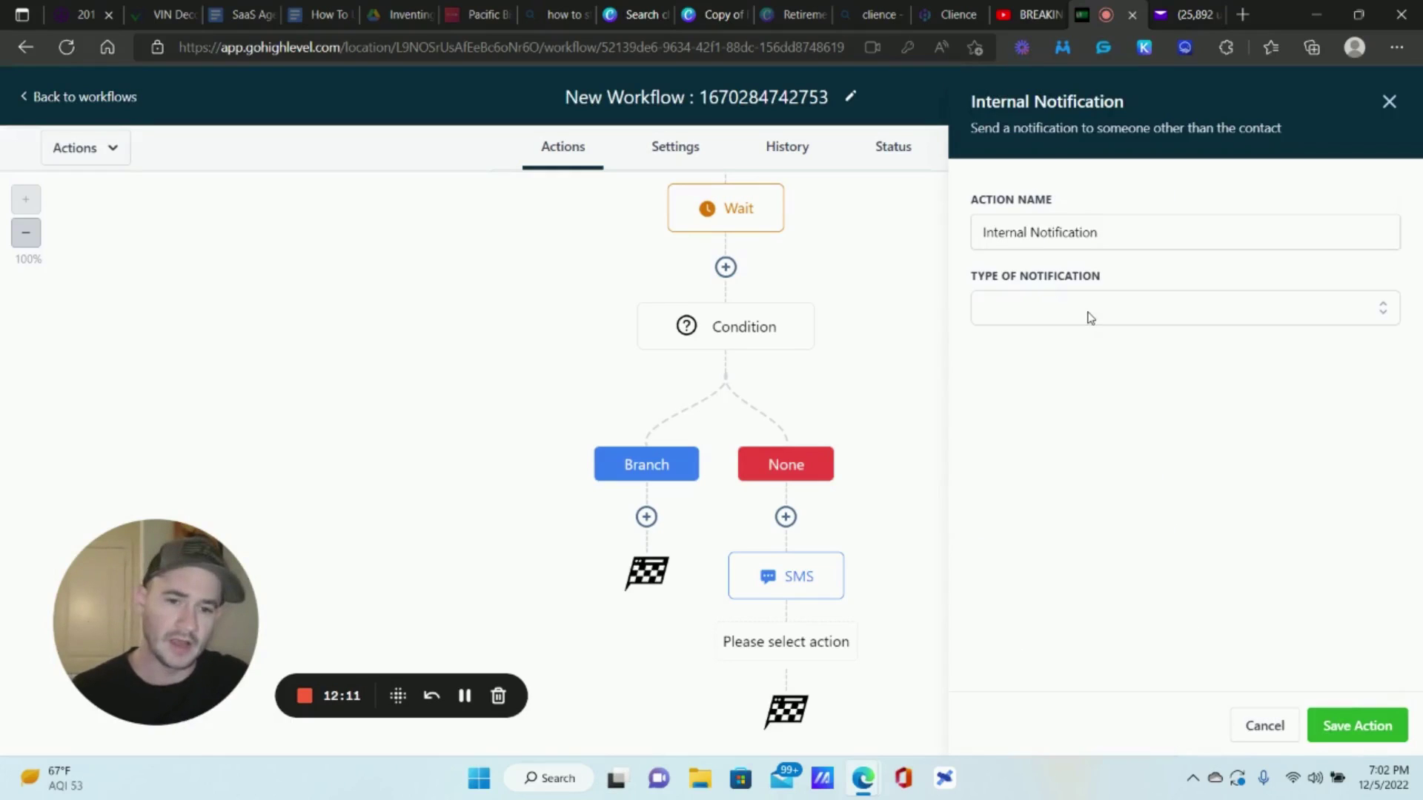
{"action": "left_click", "coordinate": [1090, 316]}
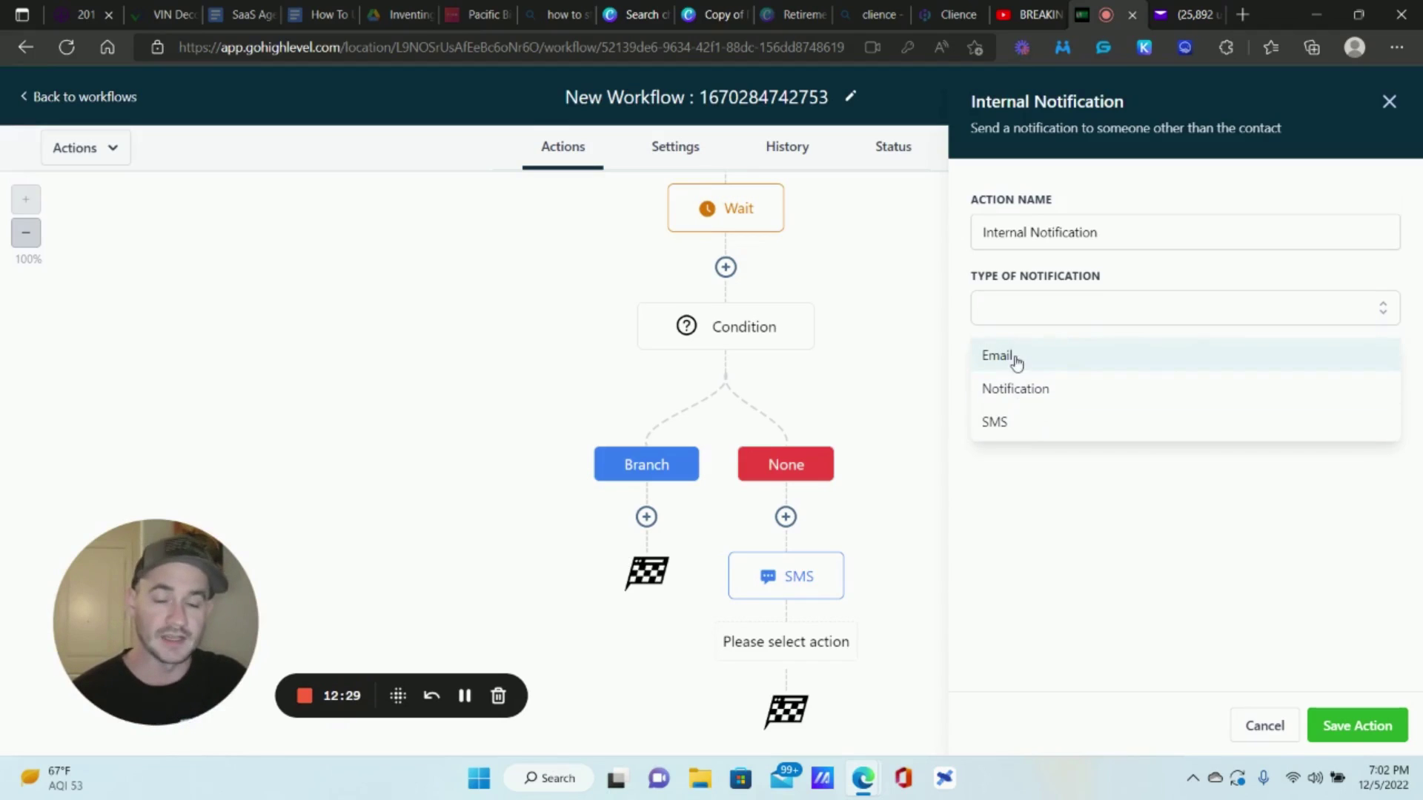
{"action": "left_click", "coordinate": [1085, 523]}
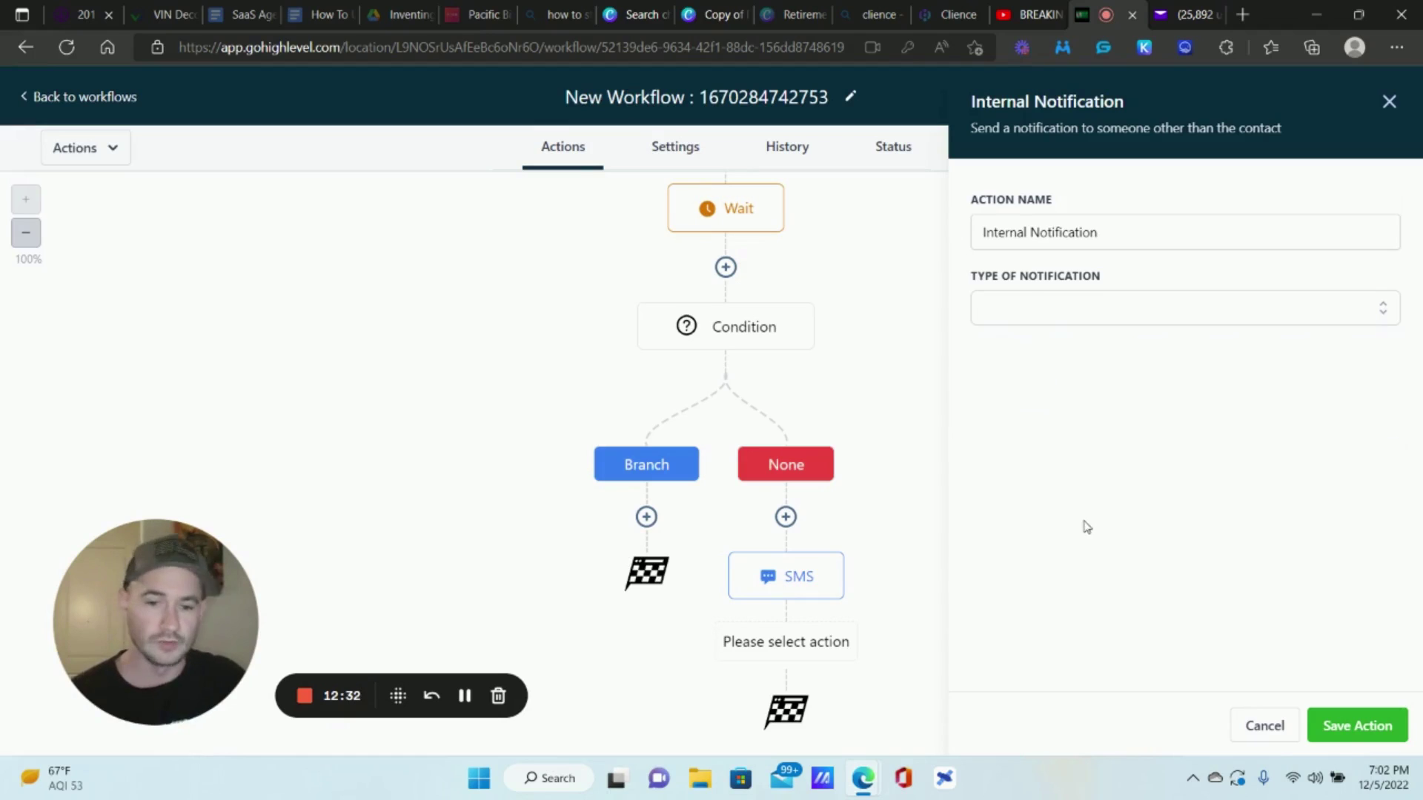
{"action": "left_click", "coordinate": [1275, 730]}
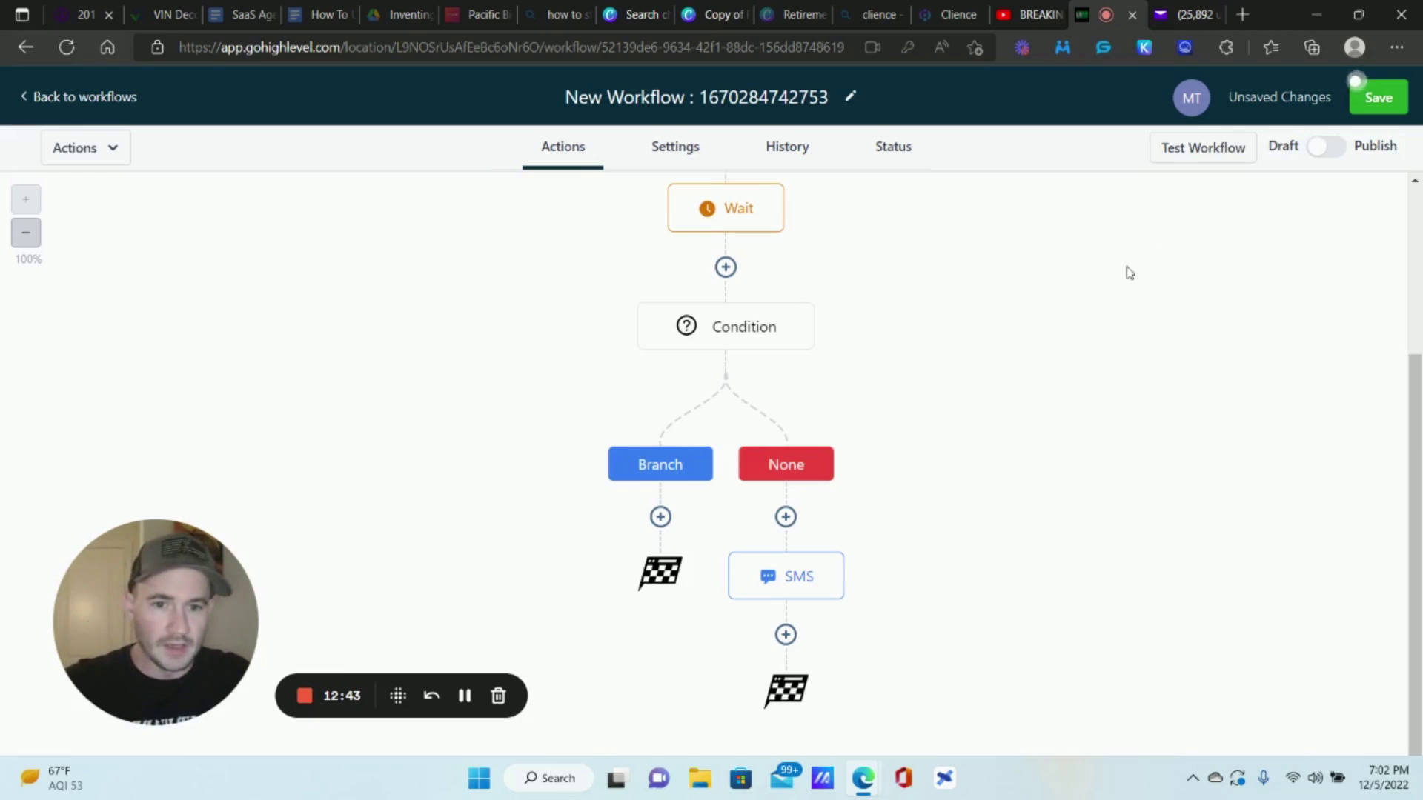
- Publish the workflow and review its Default Settings: Any Time window, Allow Multiple and Stop On Response off
{"action": "left_click", "coordinate": [1326, 148]}
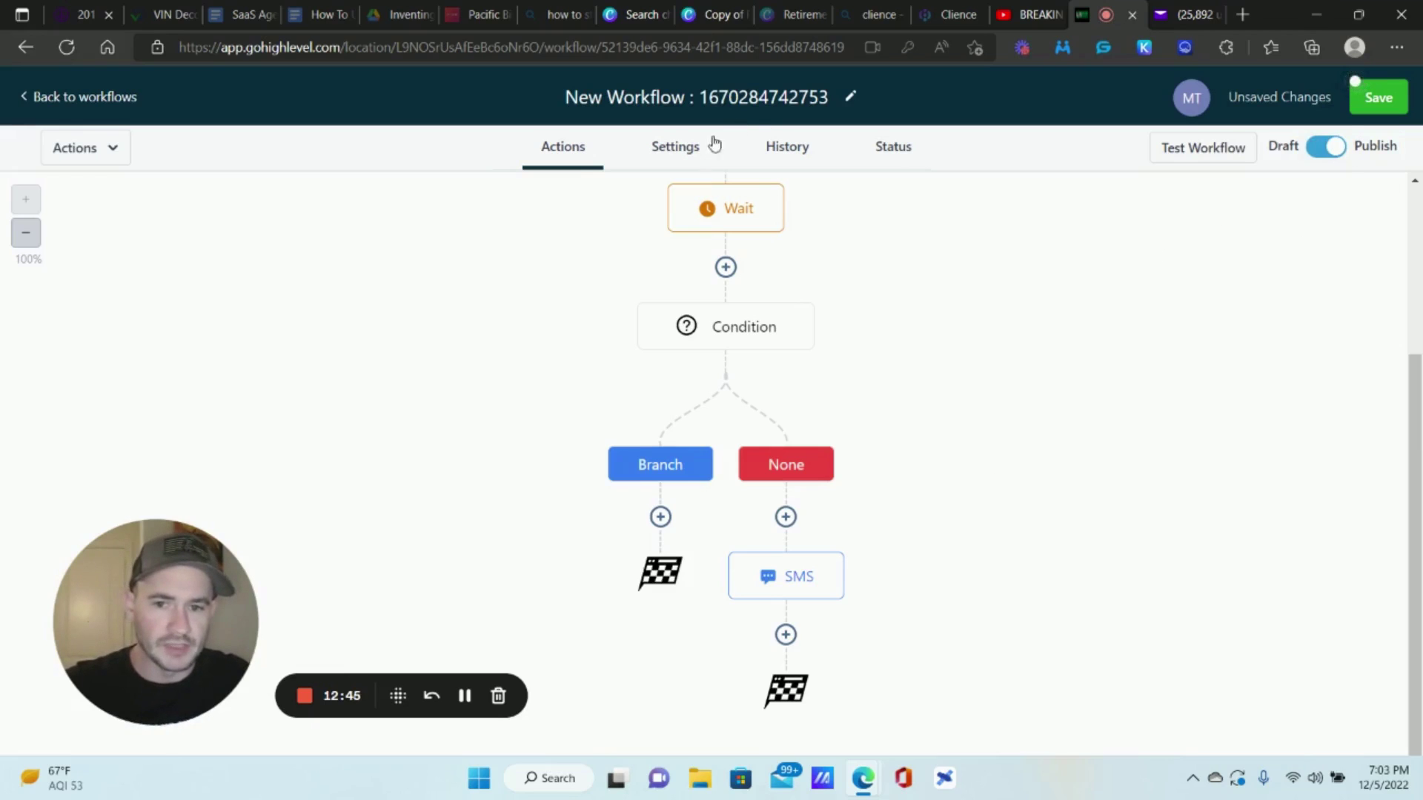
{"action": "left_click", "coordinate": [693, 152]}
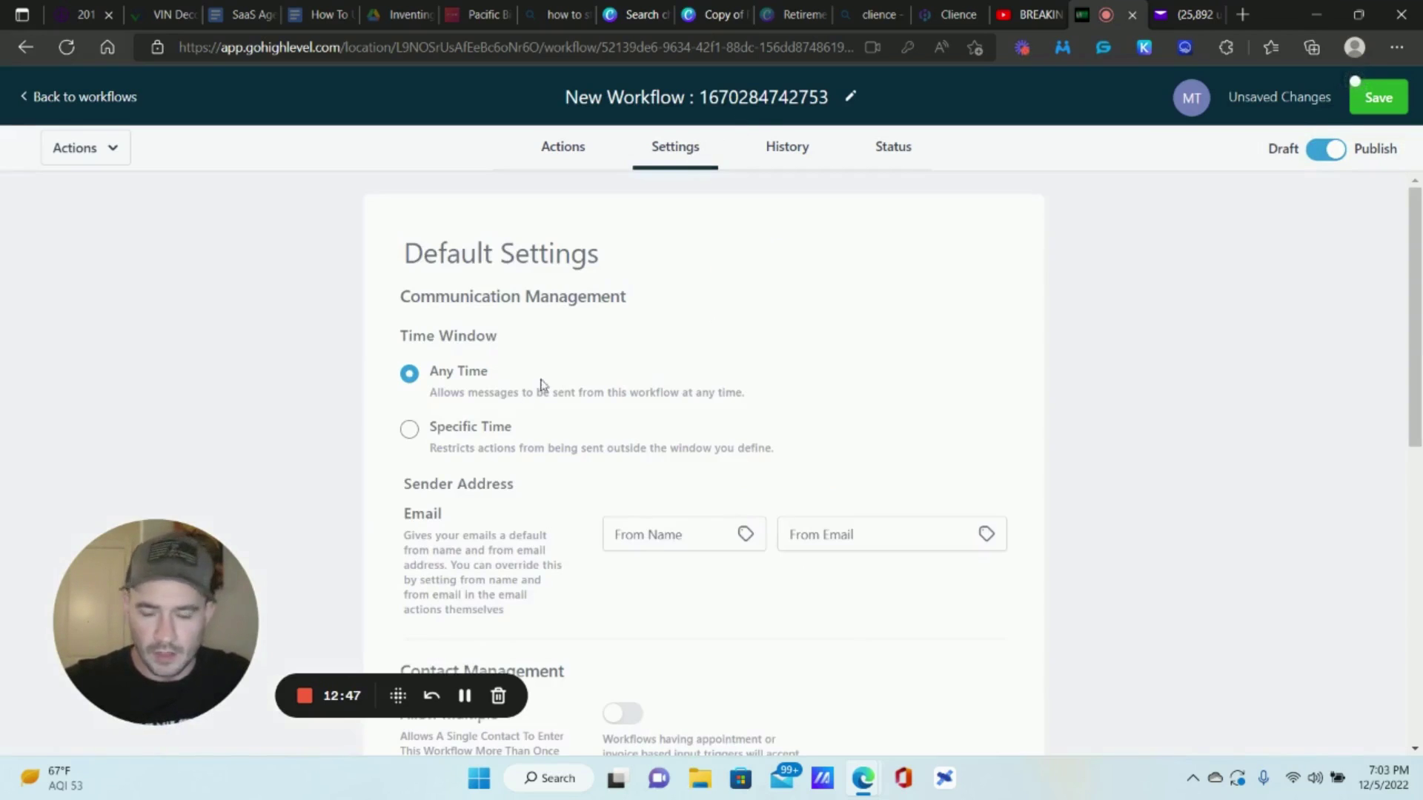
{"action": "scroll", "coordinate": [538, 381], "scroll_direction": "down", "scroll_amount": 3}
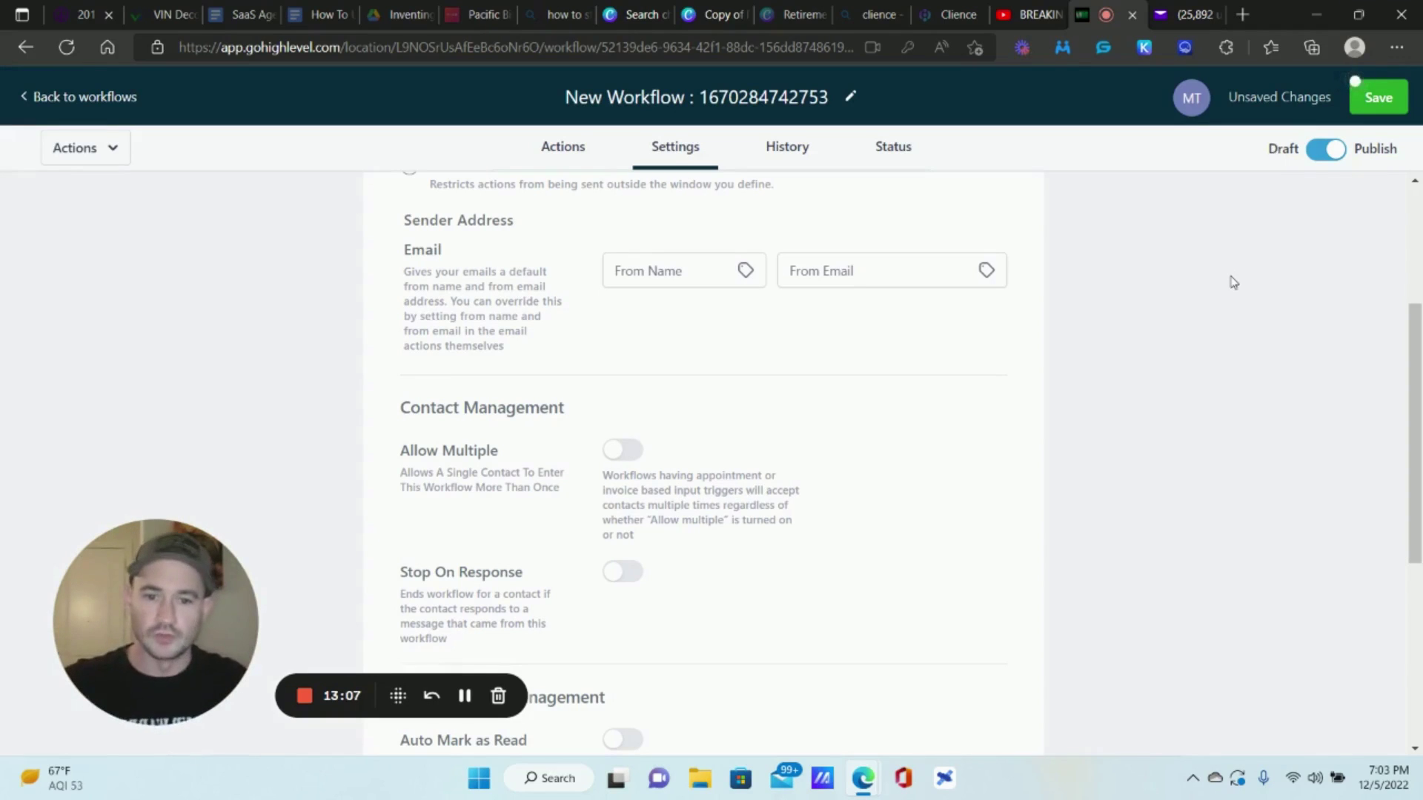
{"action": "scroll", "coordinate": [1208, 306], "scroll_direction": "up", "scroll_amount": 4}
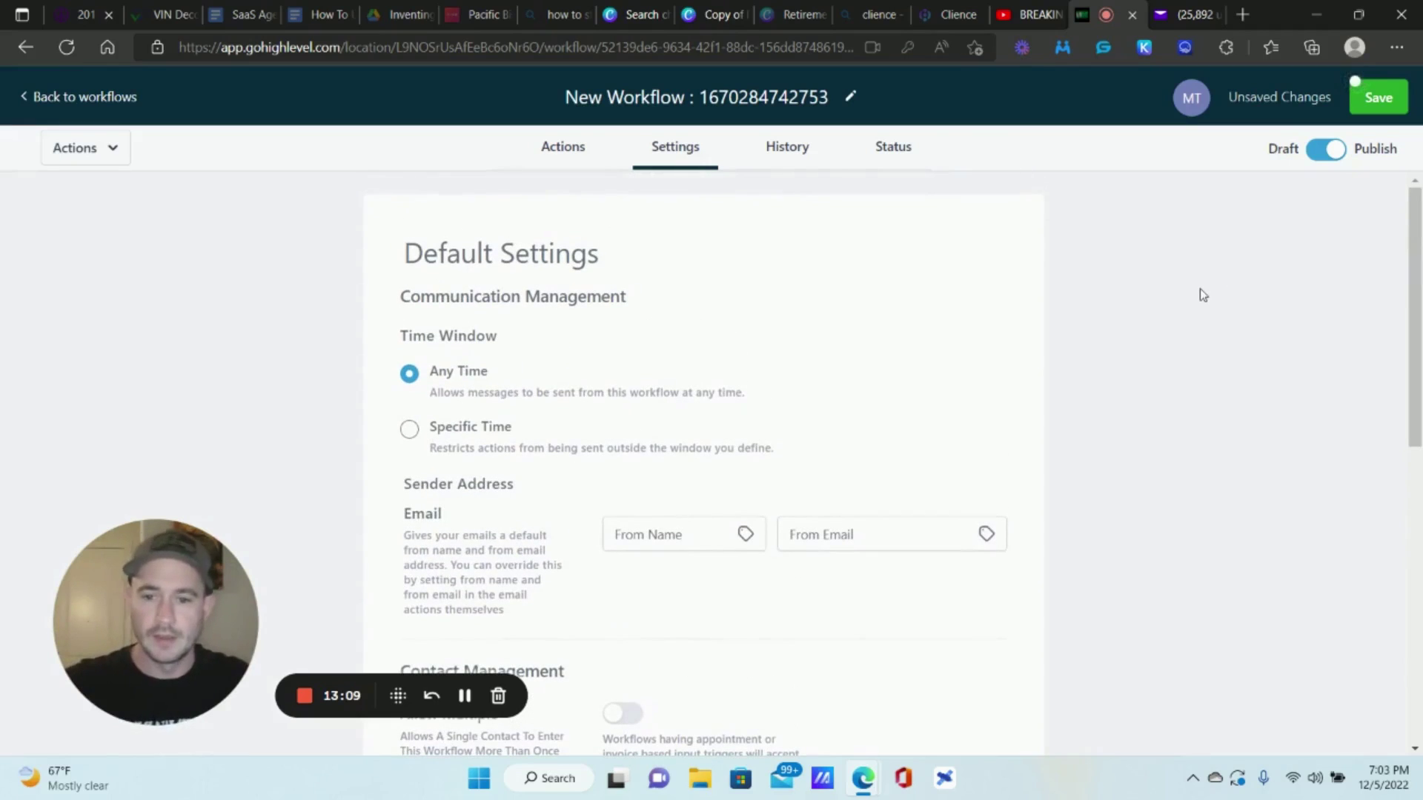
- Return to the Actions builder and scroll down to the Branch/None endings and the SMS step
{"action": "left_click", "coordinate": [562, 146]}
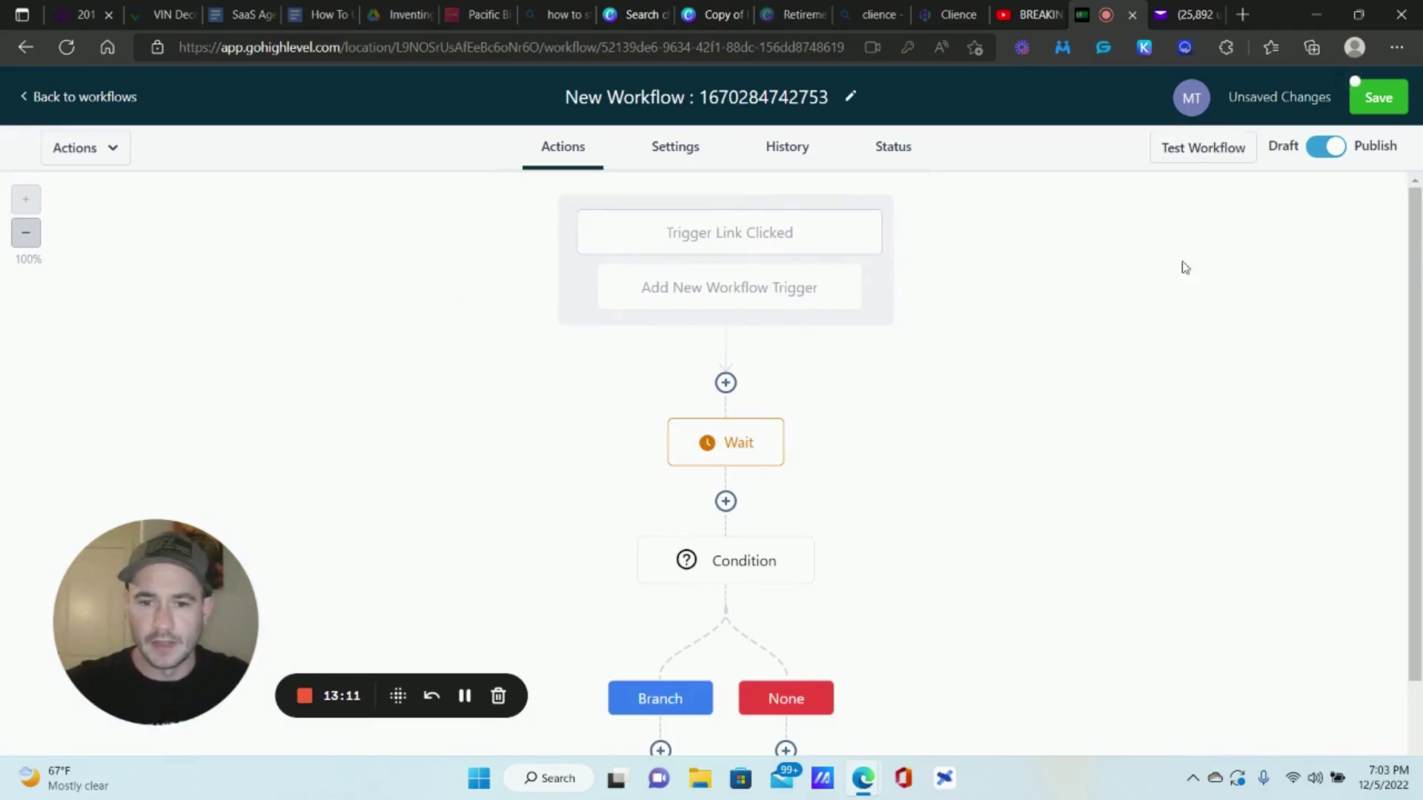
{"action": "scroll", "coordinate": [1144, 311], "scroll_direction": "down", "scroll_amount": 3}
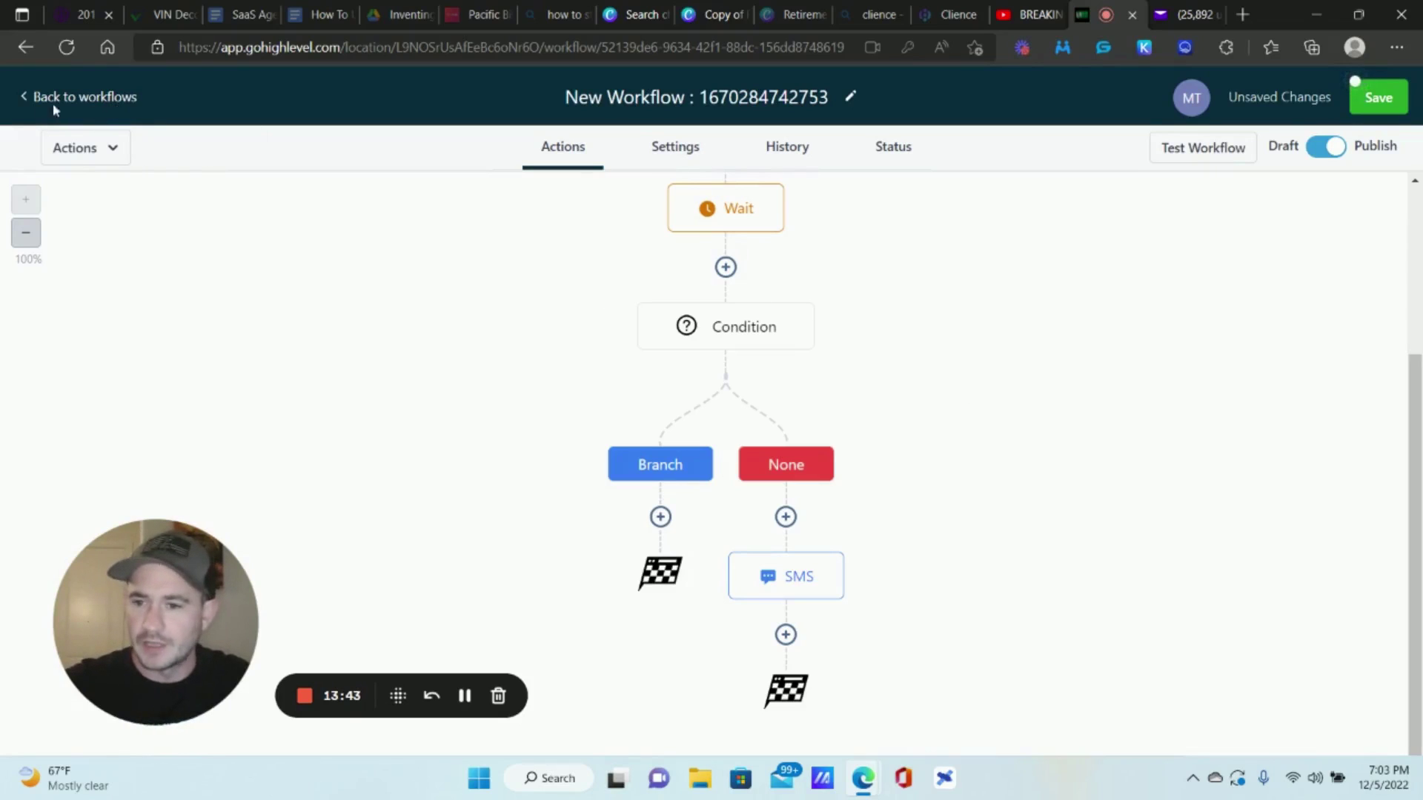
- Add a Send Internal Notification step below the SMS and set its notification type to Email
{"action": "left_click", "coordinate": [785, 635]}
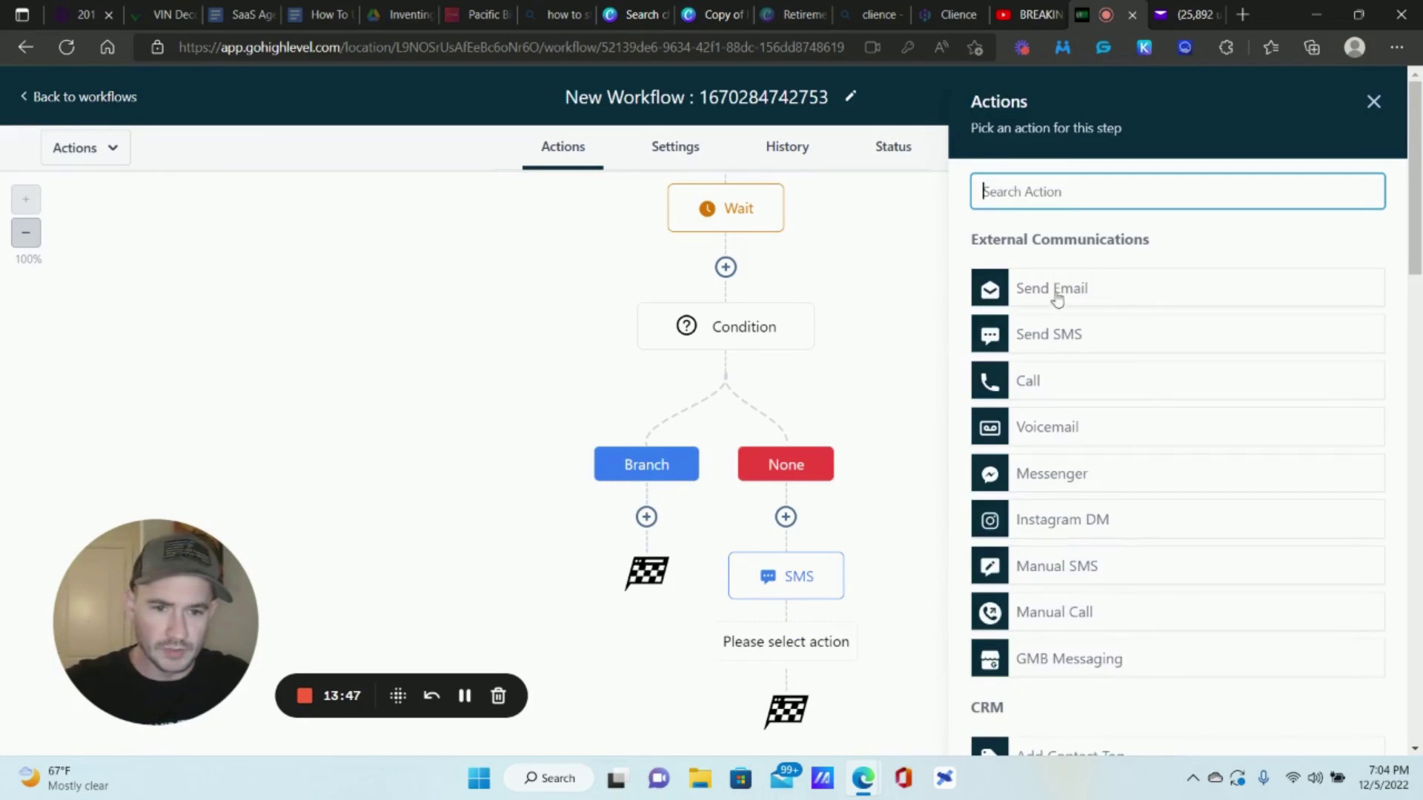
{"action": "scroll", "coordinate": [1125, 356], "scroll_direction": "down", "scroll_amount": 10}
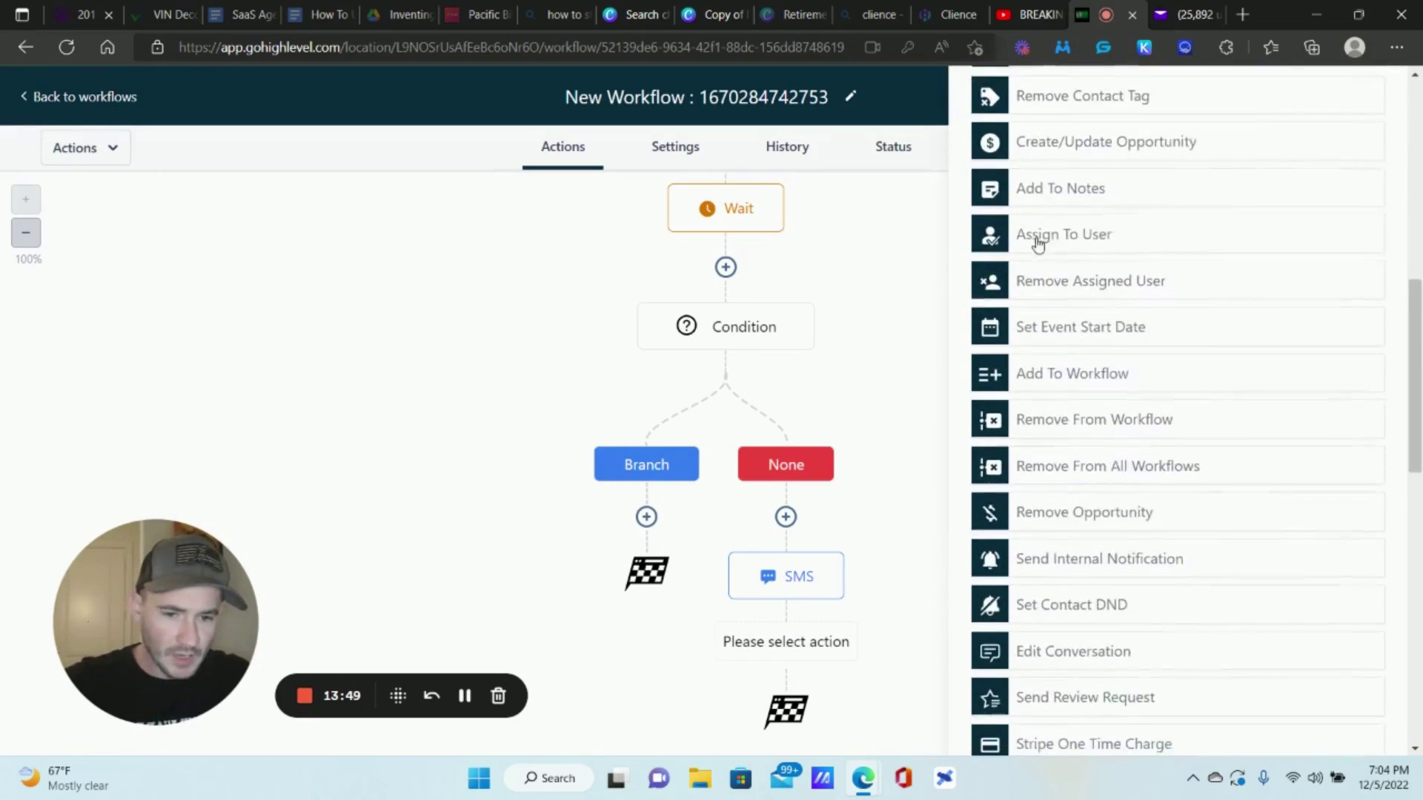
{"action": "scroll", "coordinate": [1099, 502], "scroll_direction": "down", "scroll_amount": 1}
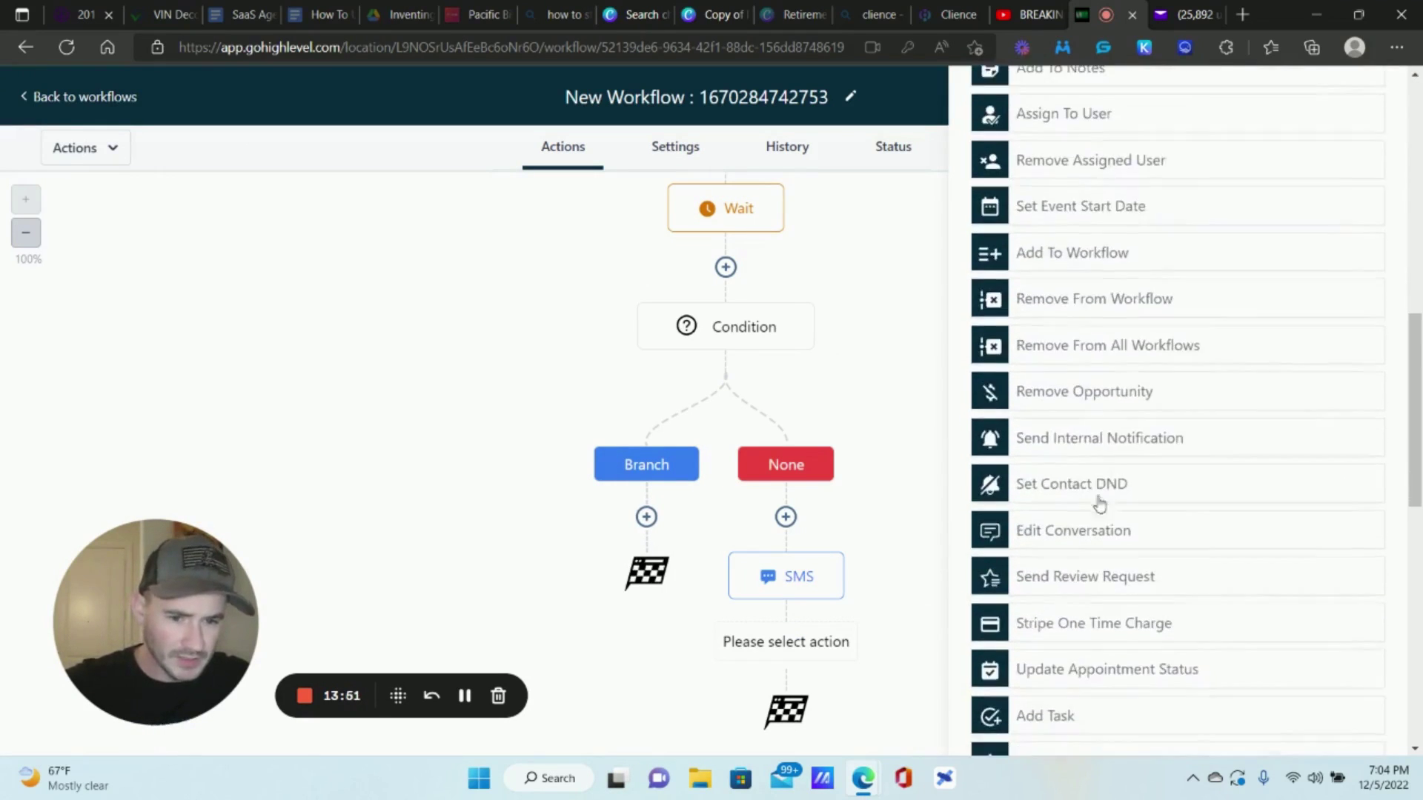
{"action": "left_click", "coordinate": [1097, 443]}
{"action": "left_click", "coordinate": [1064, 319]}
{"action": "left_click", "coordinate": [988, 363]}
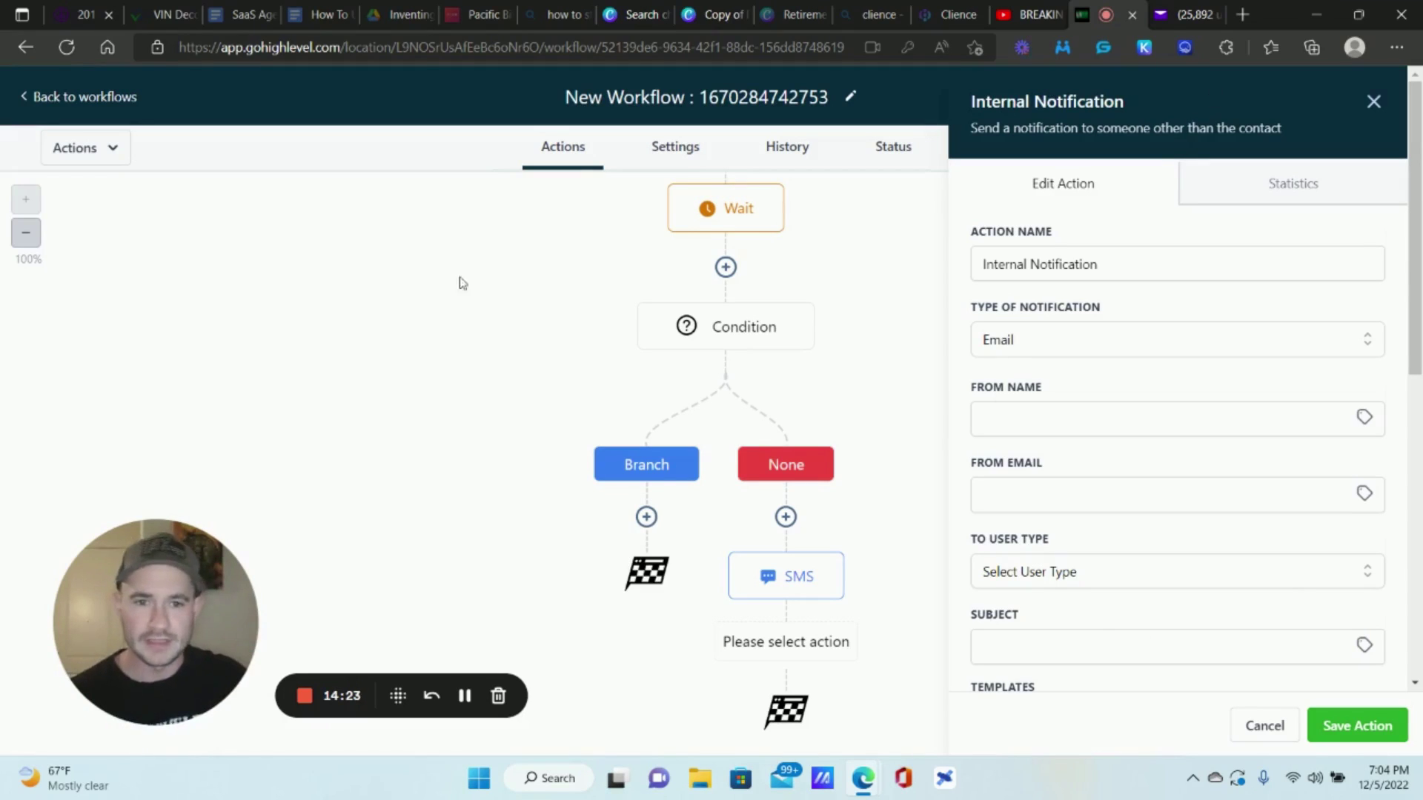
- Browse the Contact custom-field values available to insert into the email
{"action": "scroll", "coordinate": [1162, 343], "scroll_direction": "down", "scroll_amount": 6}
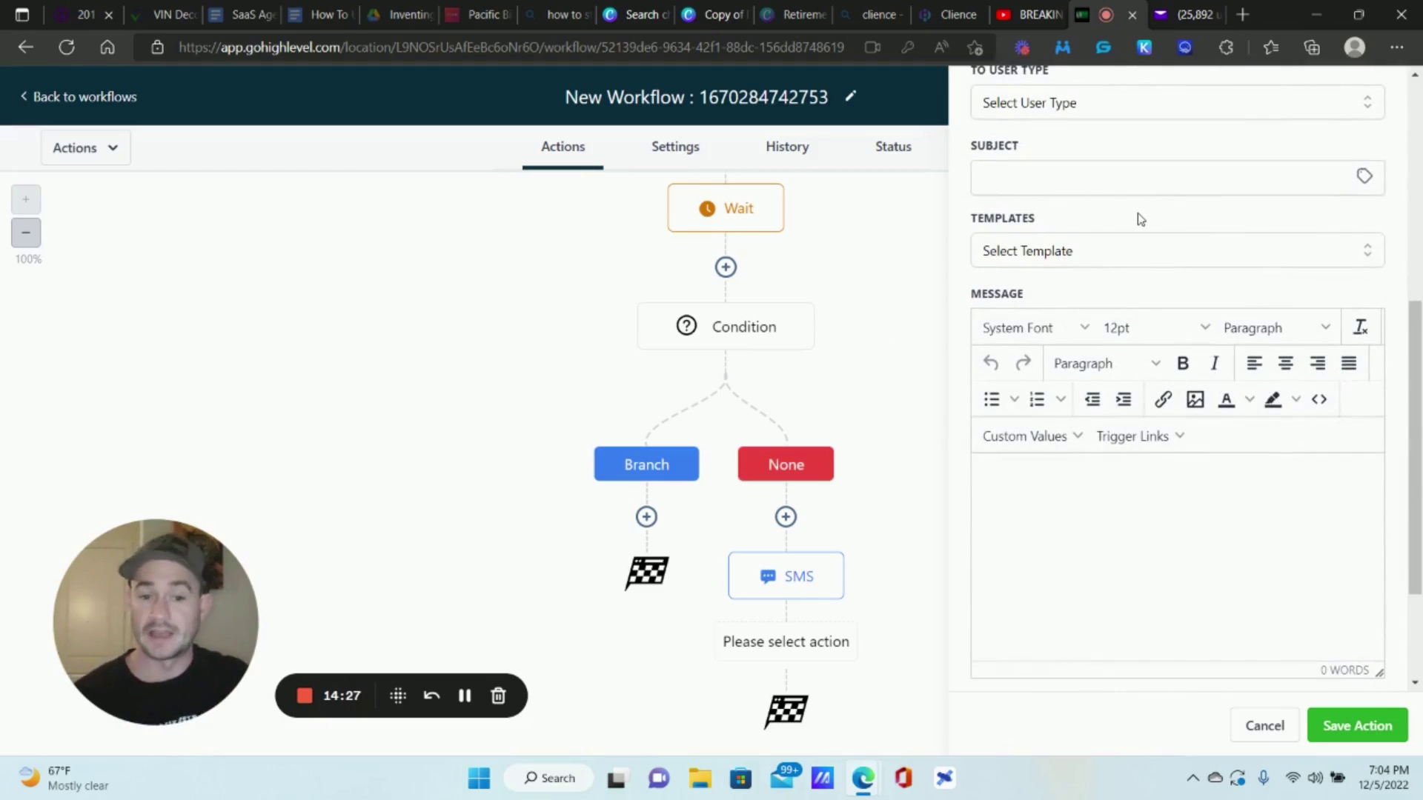
{"action": "scroll", "coordinate": [1154, 458], "scroll_direction": "down", "scroll_amount": 1}
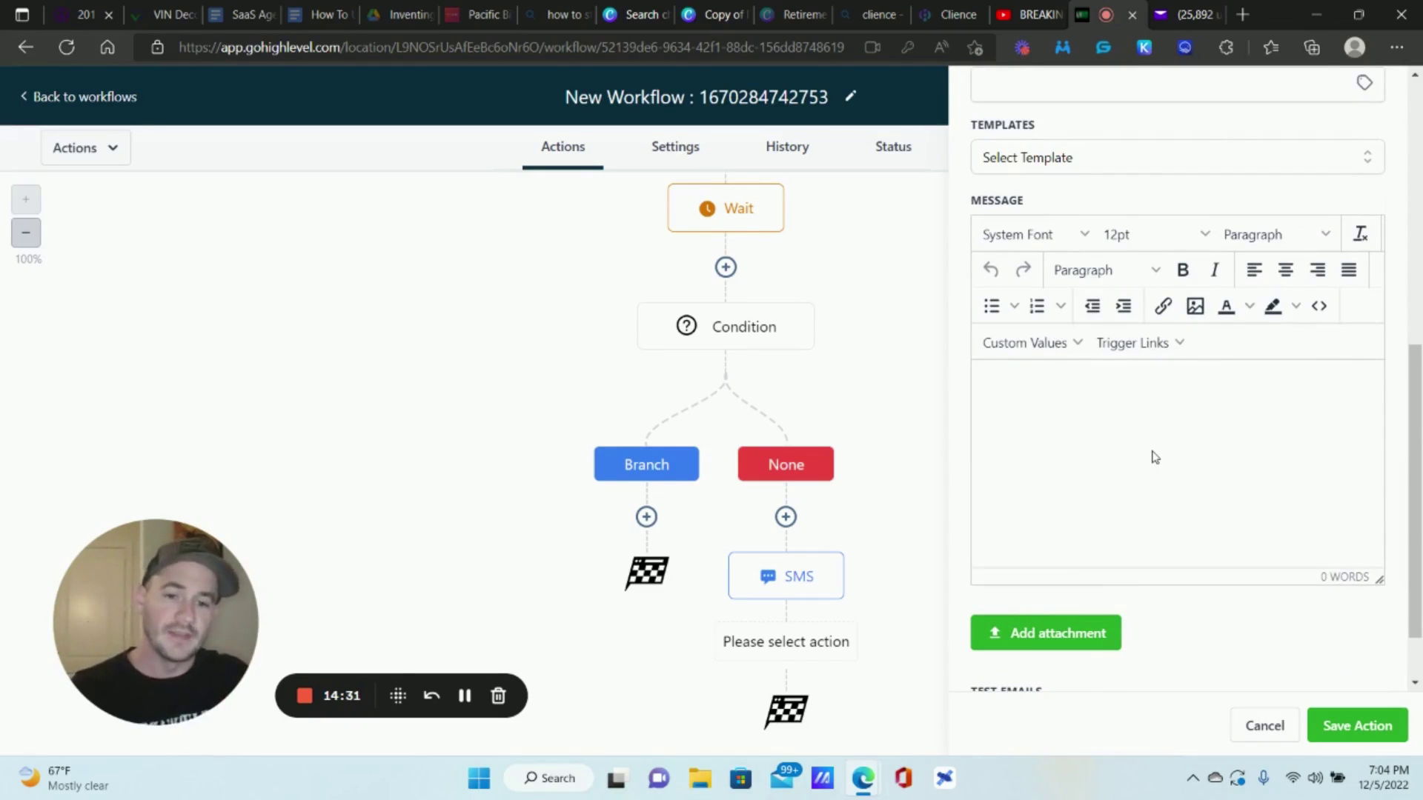
{"action": "left_click", "coordinate": [1070, 349]}
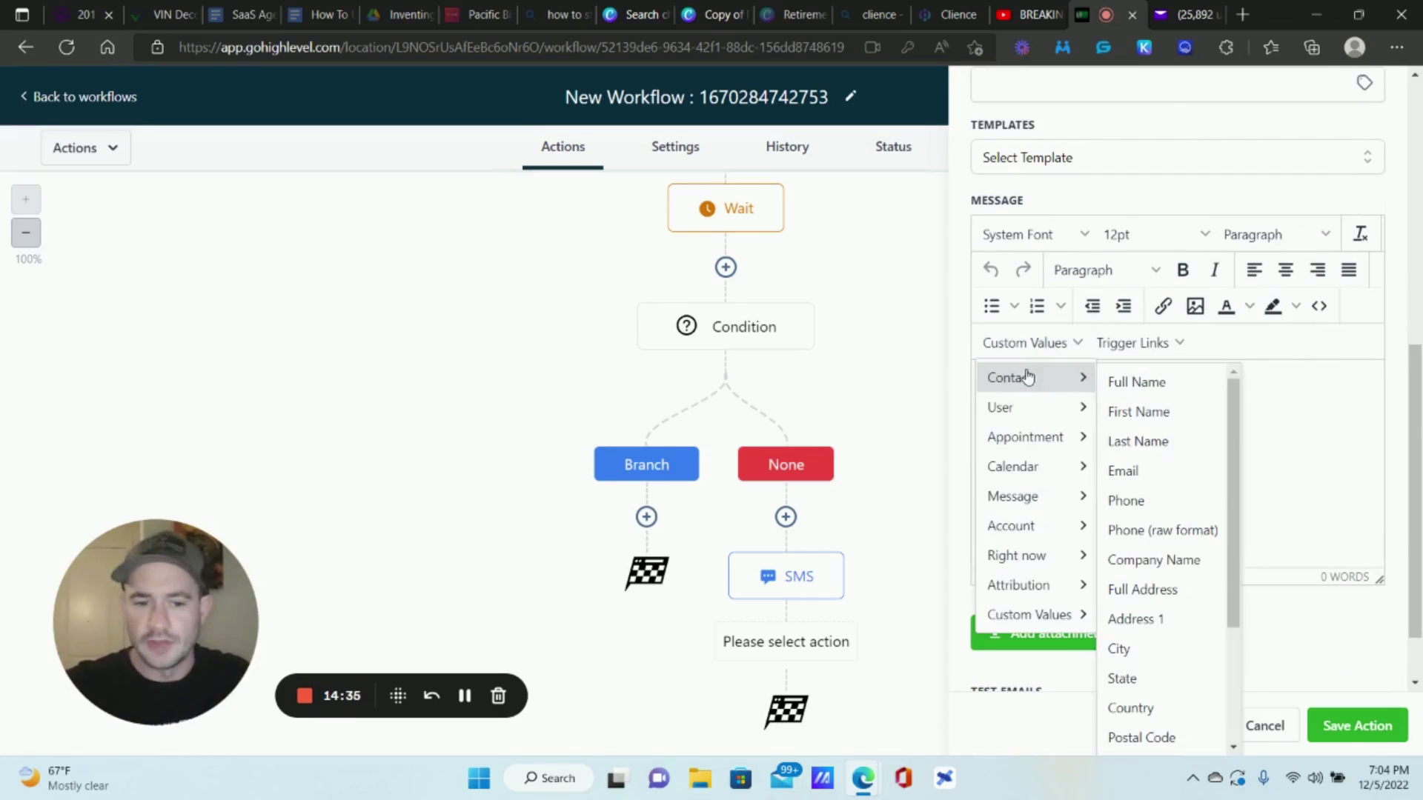
{"action": "mouse_move", "coordinate": [1020, 569]}
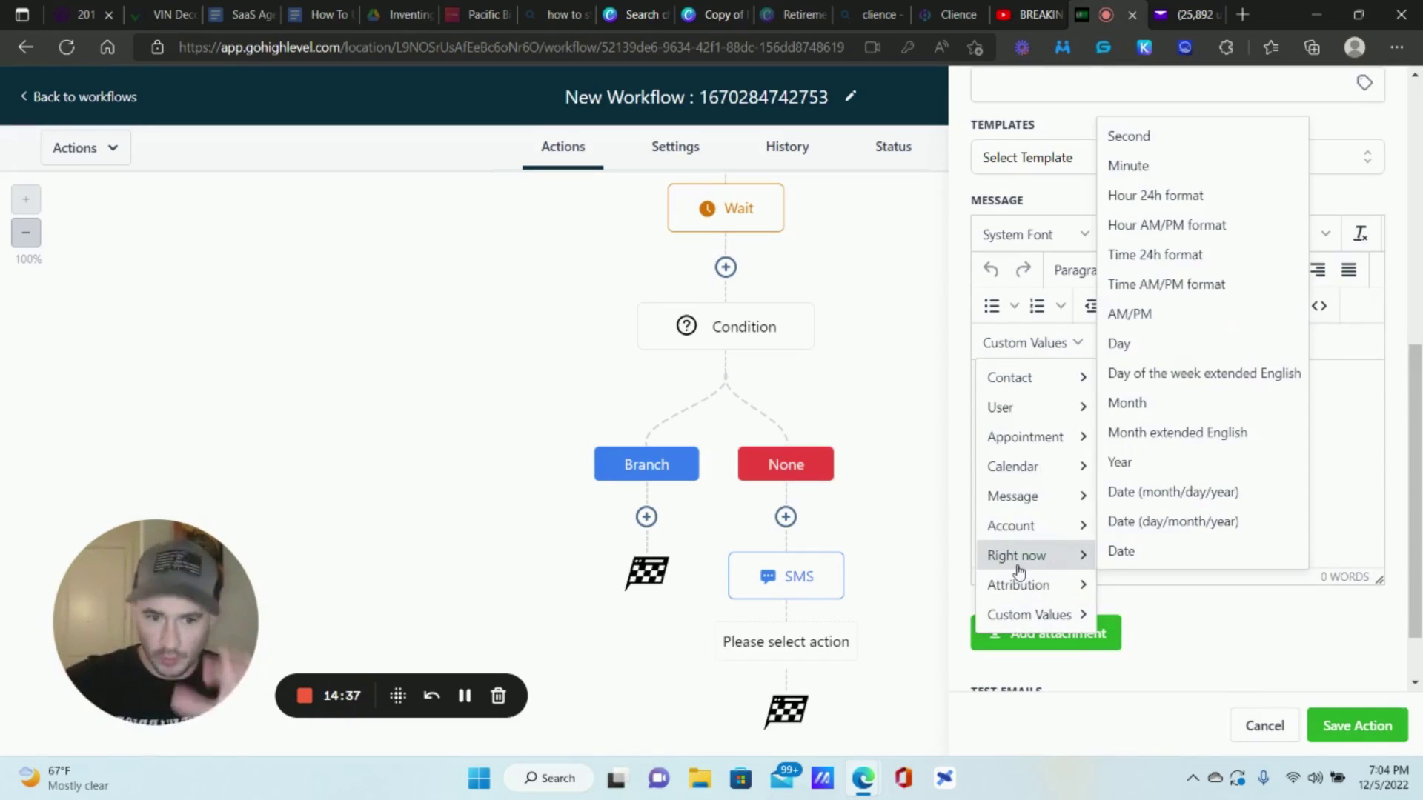
{"action": "mouse_move", "coordinate": [1030, 387]}
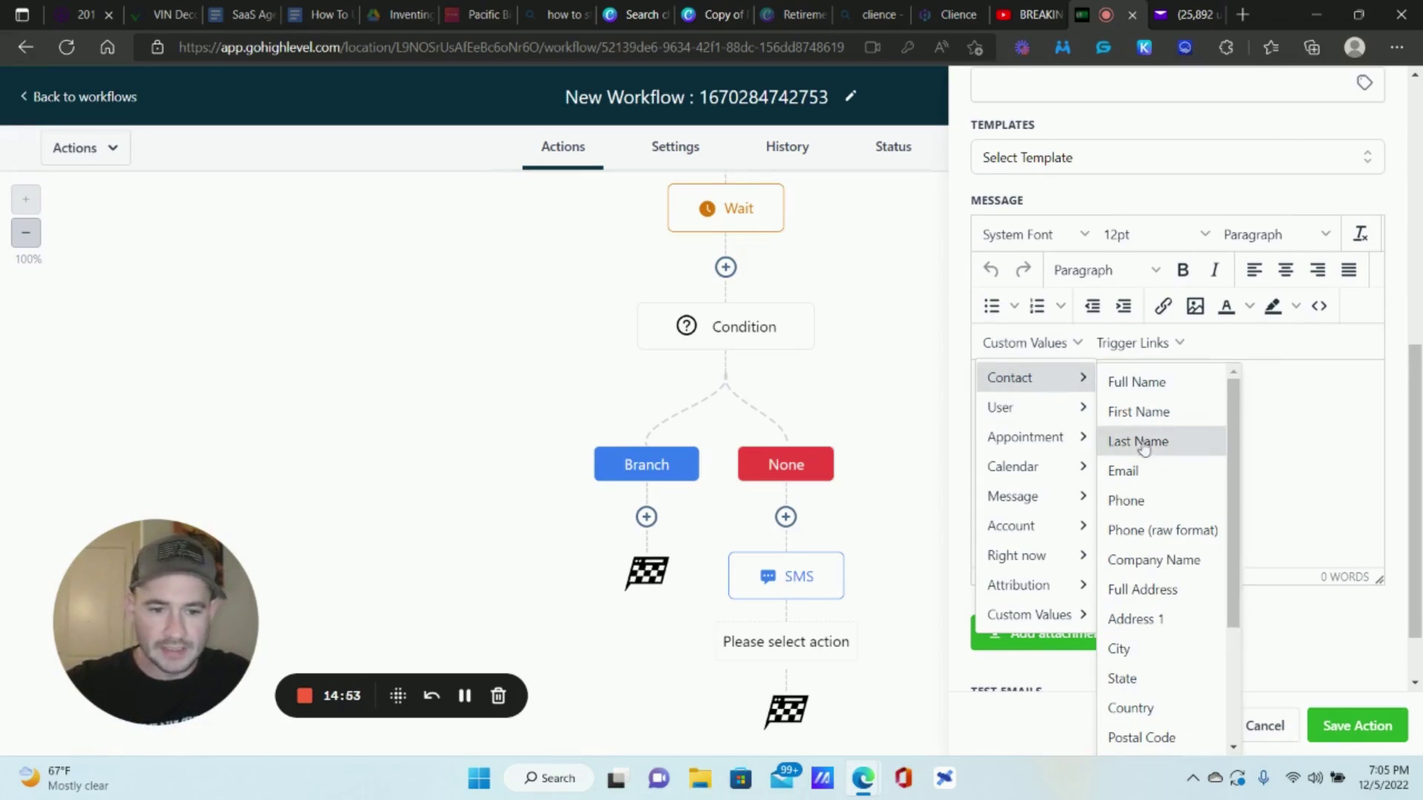
{"action": "scroll", "coordinate": [1146, 456], "scroll_direction": "down", "scroll_amount": 3}
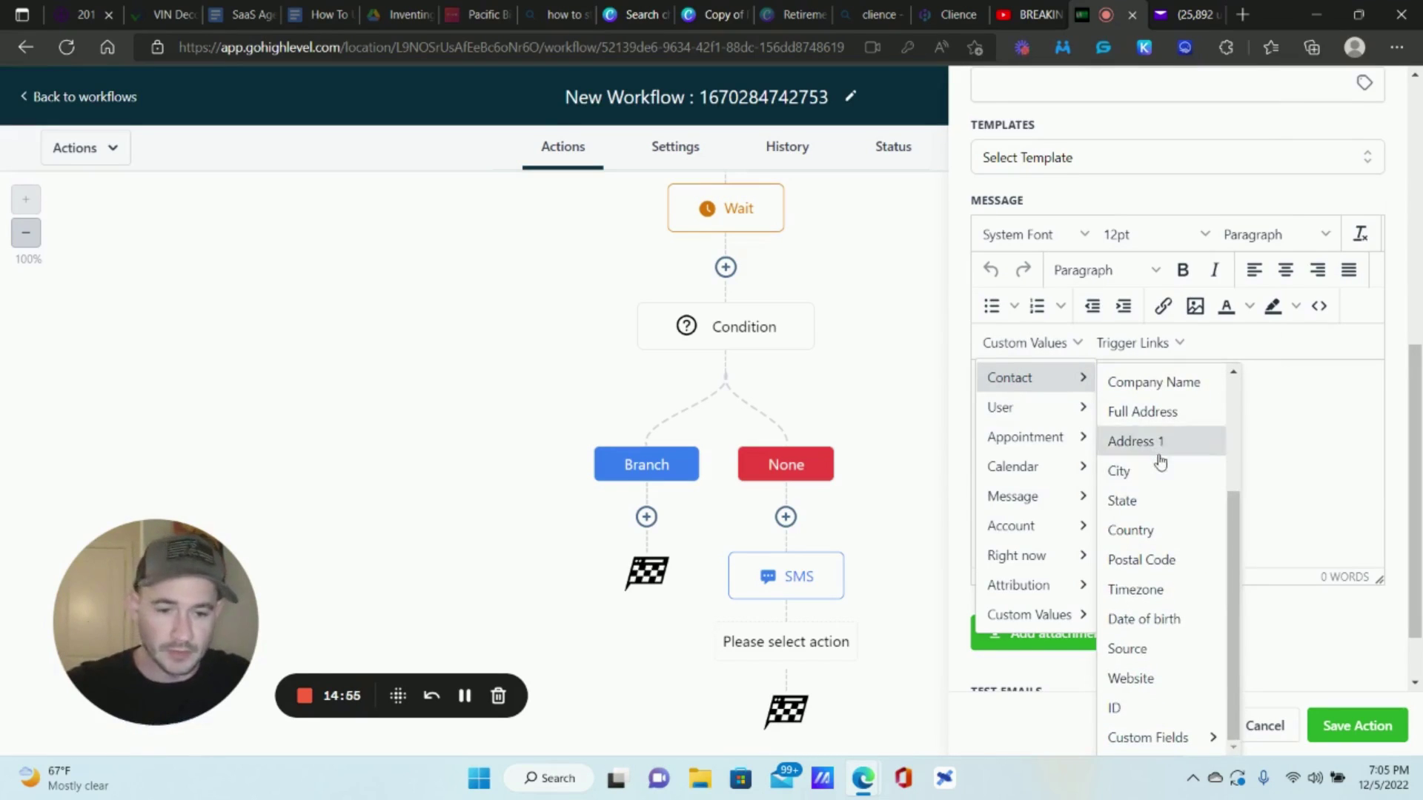
- Write 'Bank Statement 1:' and 'Bank Statement 2' on separate lines of the email body
{"action": "mouse_move", "coordinate": [1152, 737]}
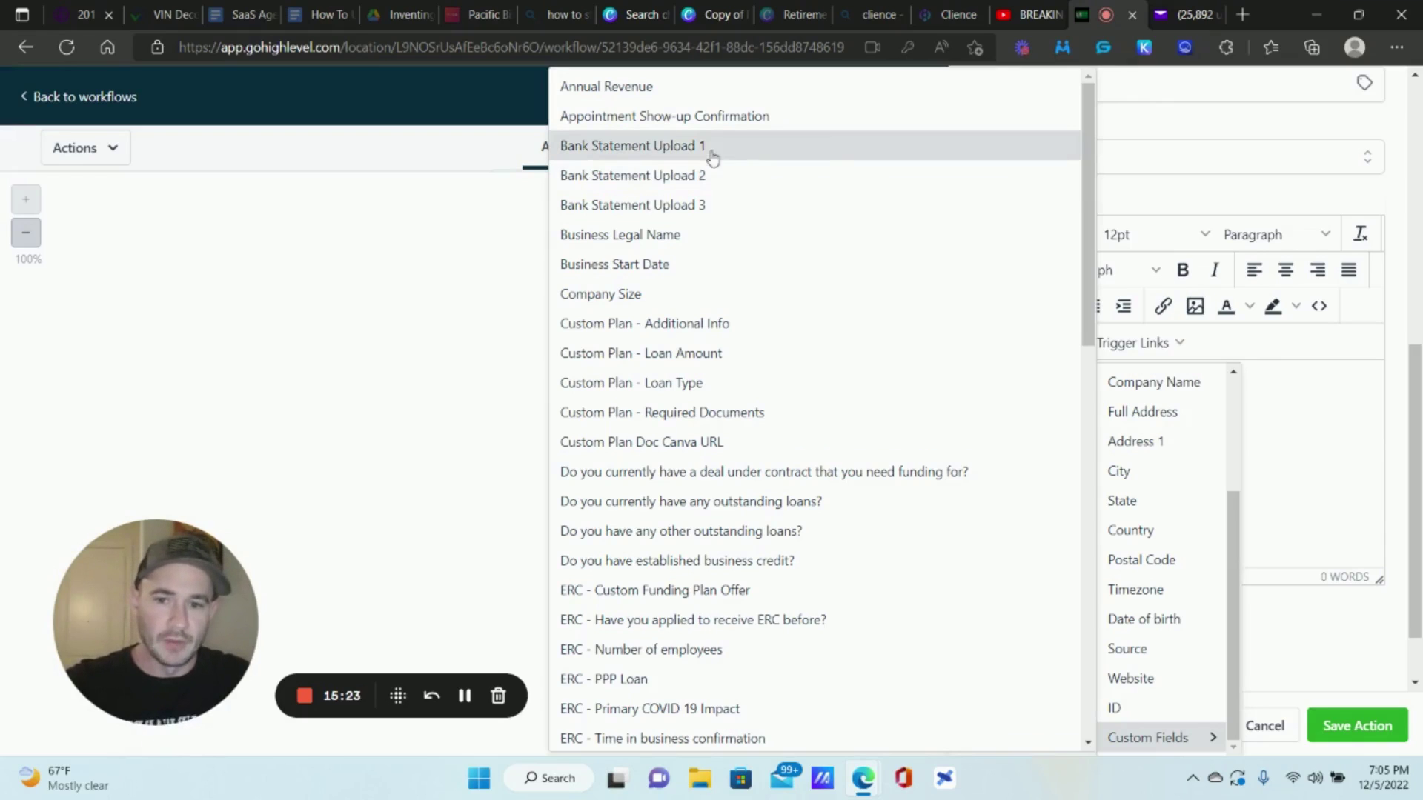
{"action": "left_click", "coordinate": [1292, 380]}
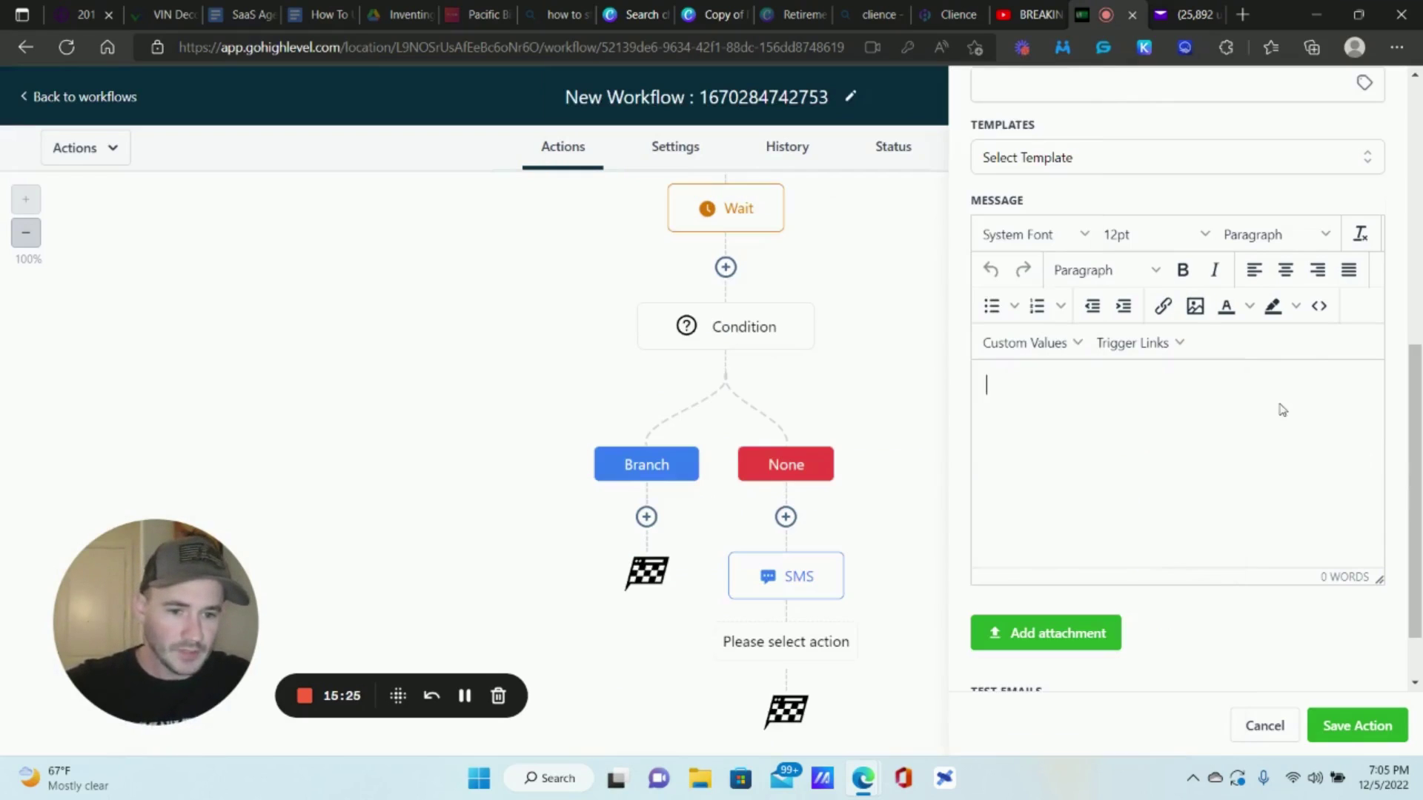
{"action": "type", "text": "Bank Stat"}
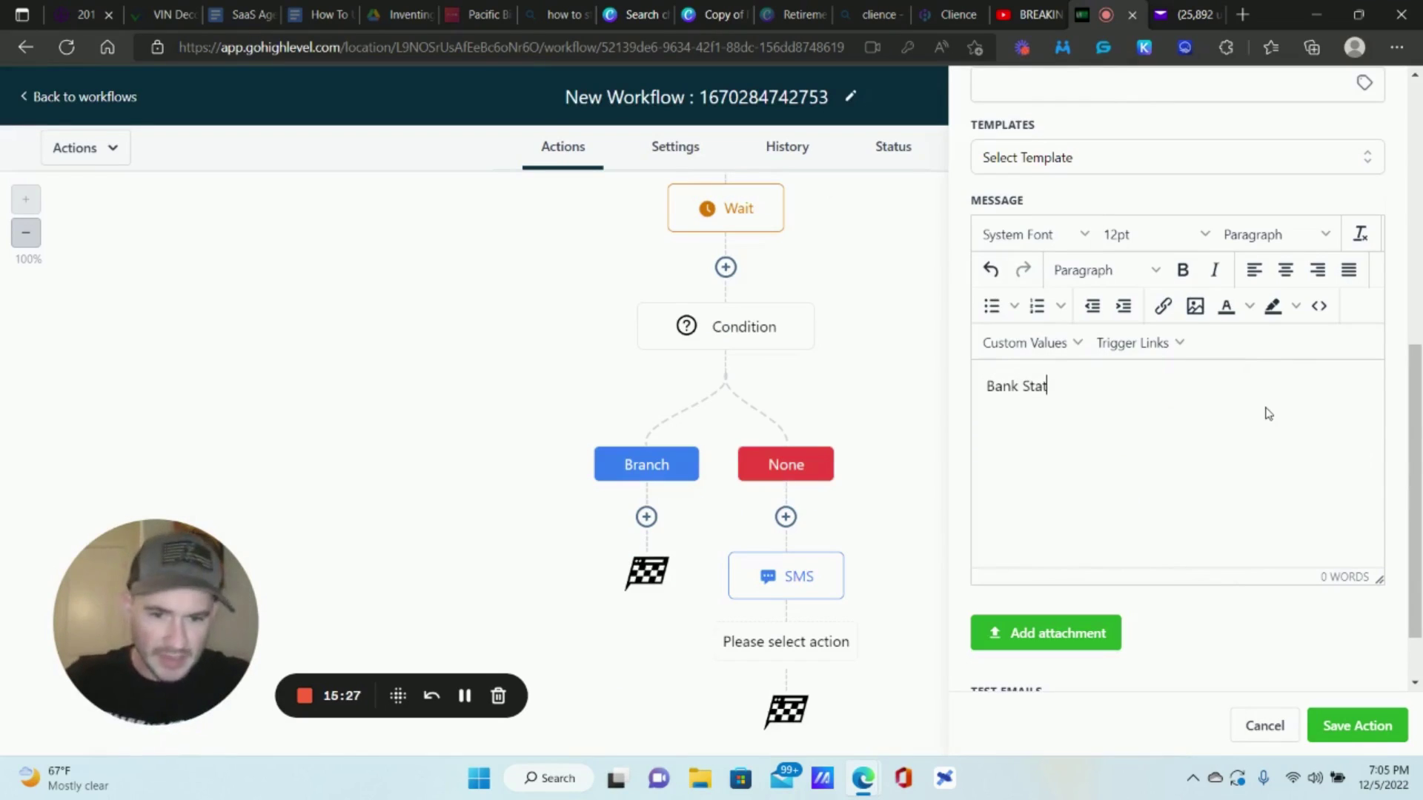
{"action": "type", "text": "ement 1:"}
{"action": "key", "text": "Return"}
{"action": "type", "text": "Bank Stateme"}
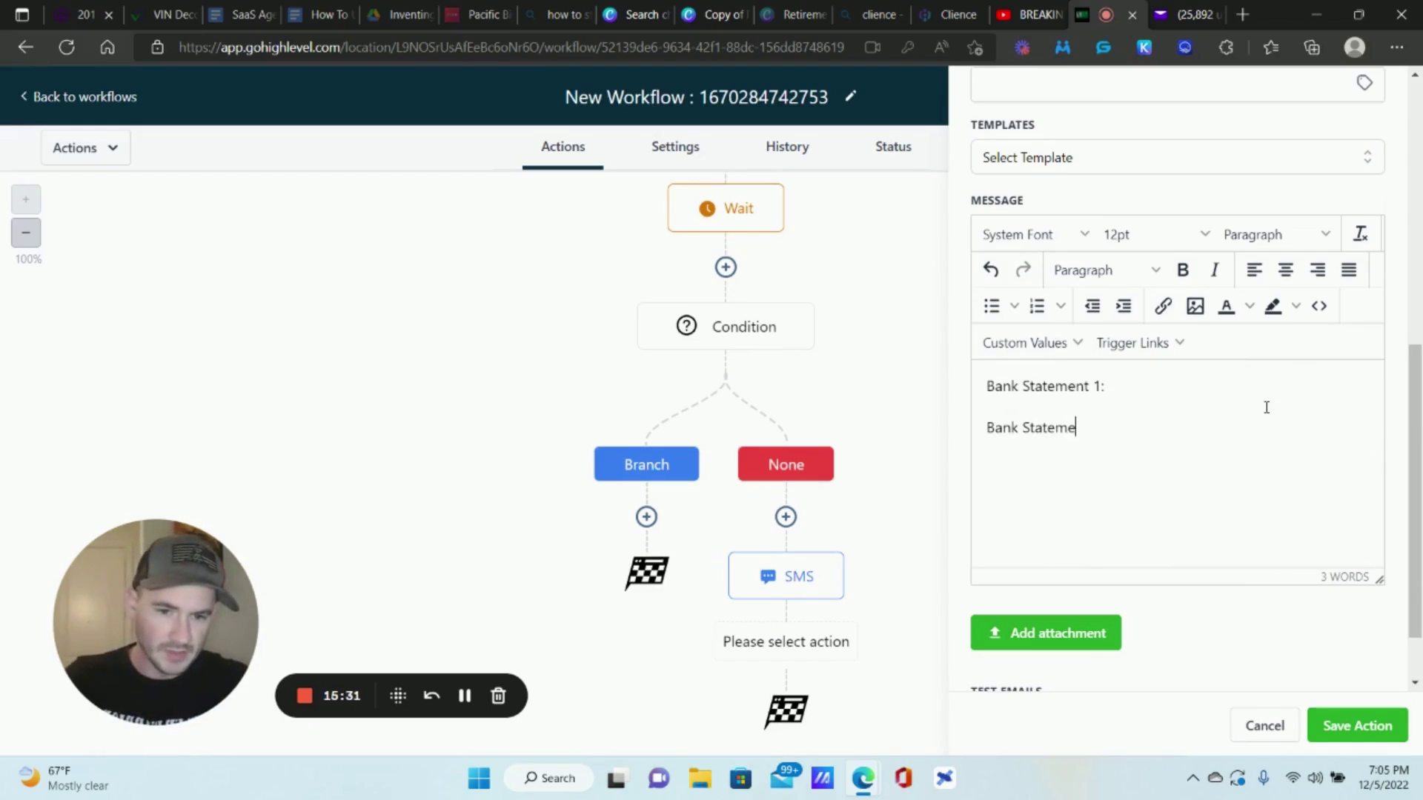
{"action": "type", "text": "nt 2:"}
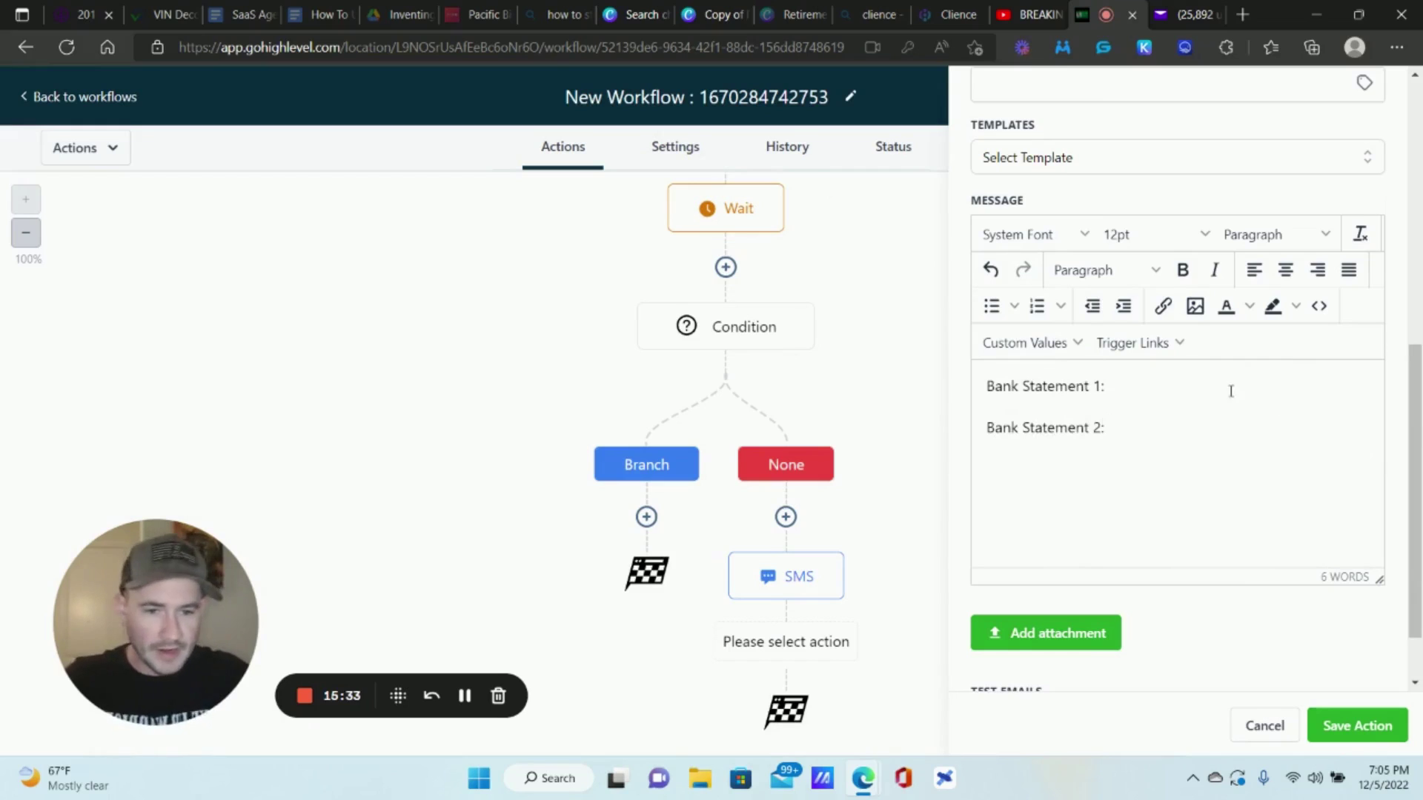
- Insert the Bank Statement Upload 1 custom field after 'Bank Statement 1:'
{"action": "left_click", "coordinate": [1102, 385]}
{"action": "left_click", "coordinate": [1048, 343]}
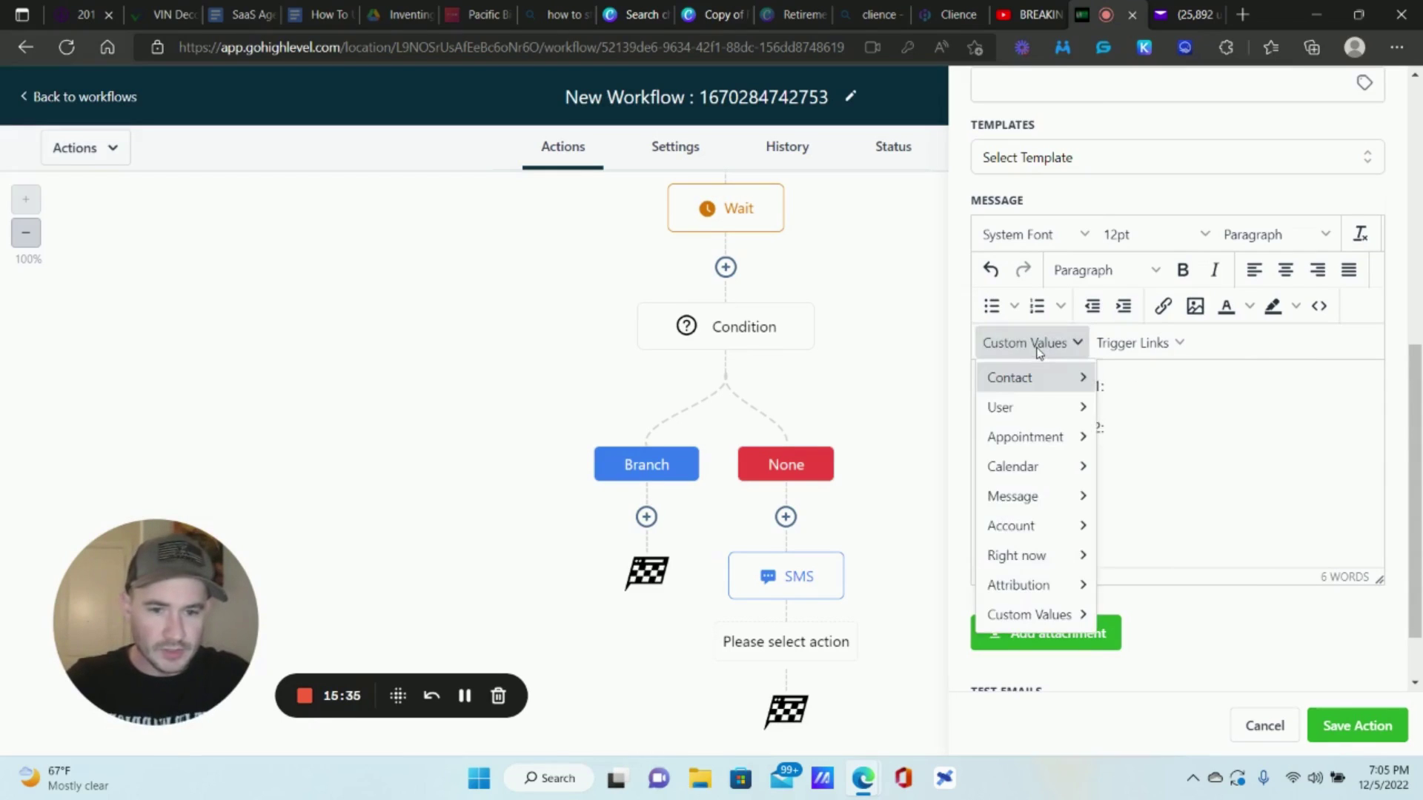
{"action": "scroll", "coordinate": [1149, 733], "scroll_direction": "down", "scroll_amount": 3}
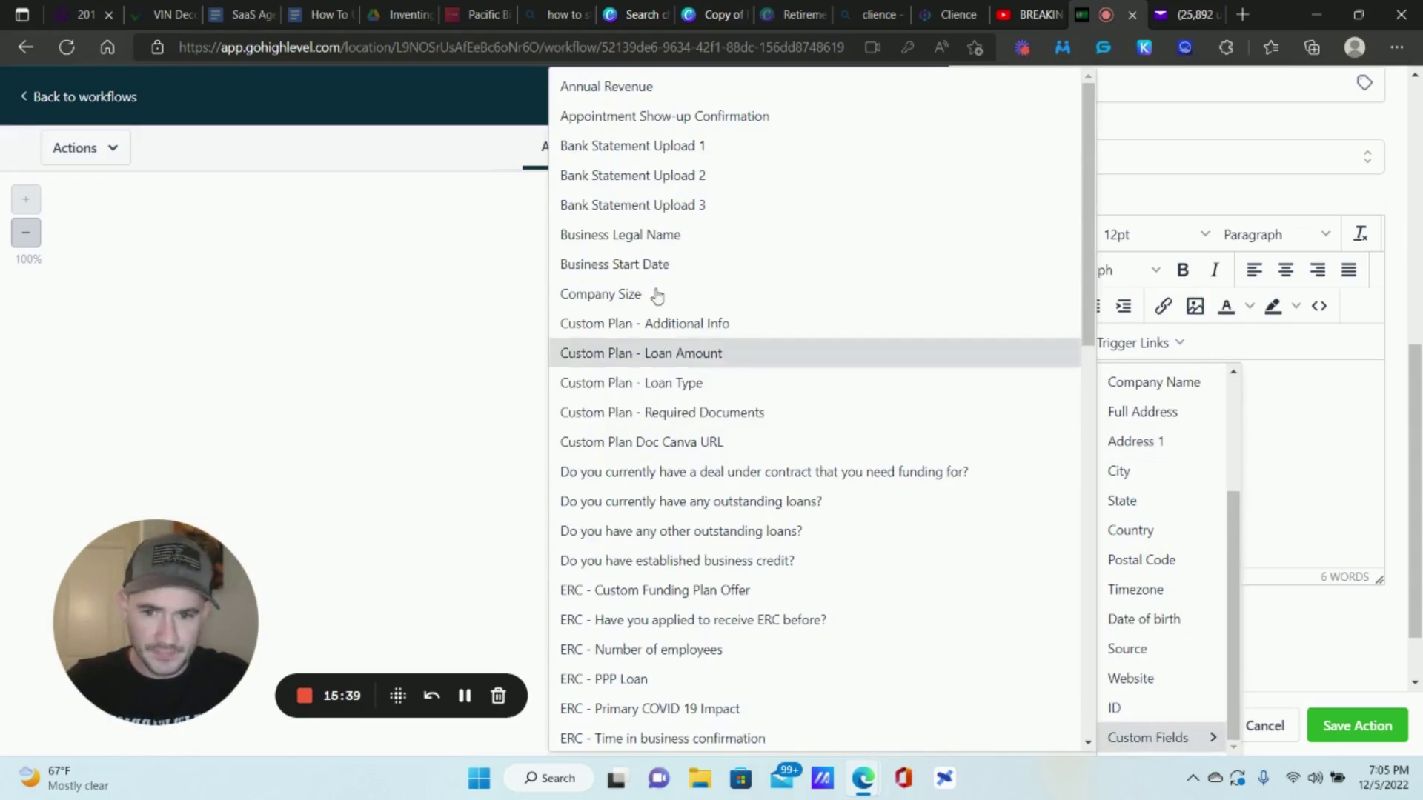
{"action": "left_click", "coordinate": [664, 145]}
{"action": "left_click", "coordinate": [1161, 431]}
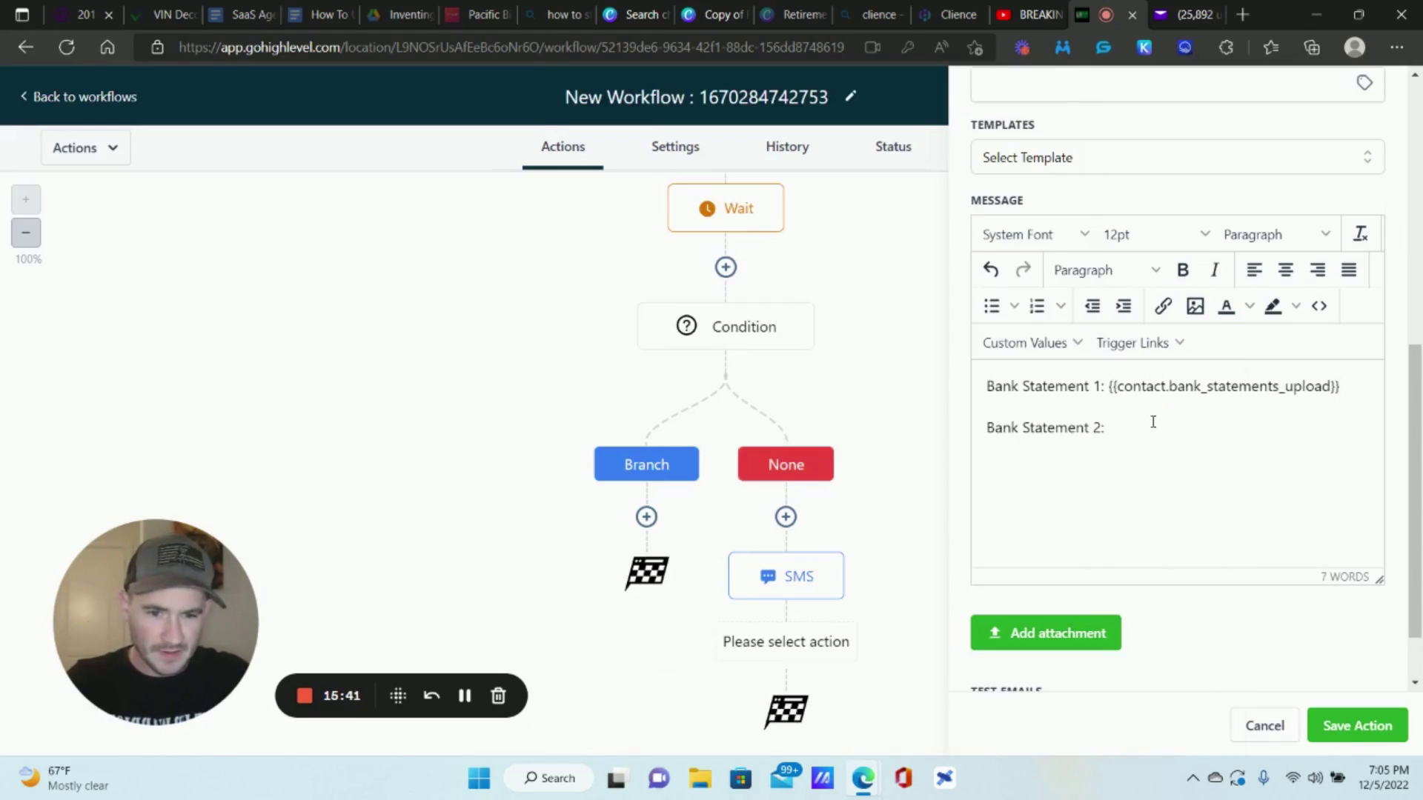
- Insert the Bank Statement Upload 2 custom field for the second statement line
{"action": "left_click", "coordinate": [1030, 342]}
{"action": "mouse_move", "coordinate": [1037, 379]}
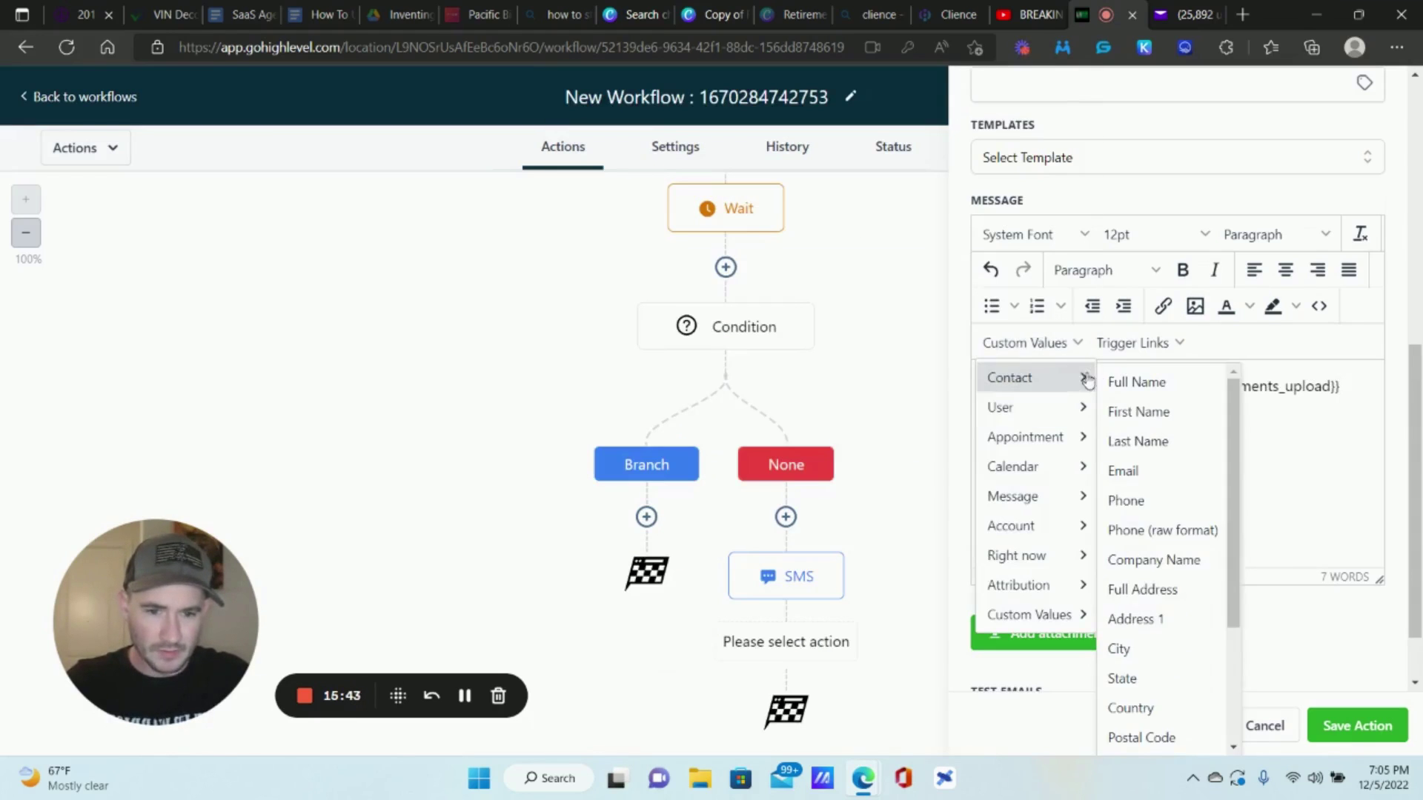
{"action": "scroll", "coordinate": [1145, 734], "scroll_direction": "down", "scroll_amount": 3}
{"action": "mouse_move", "coordinate": [1147, 737]}
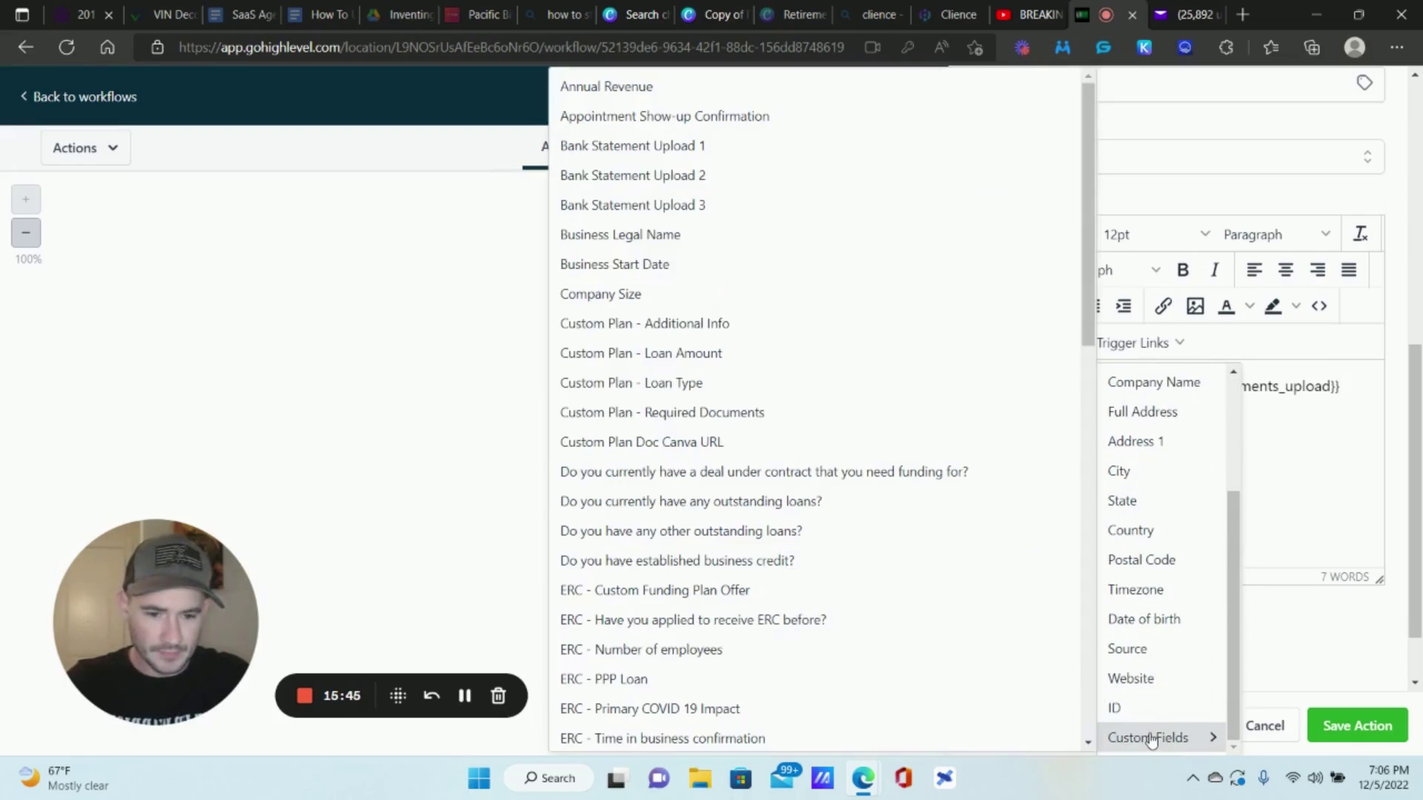
{"action": "left_click", "coordinate": [686, 175]}
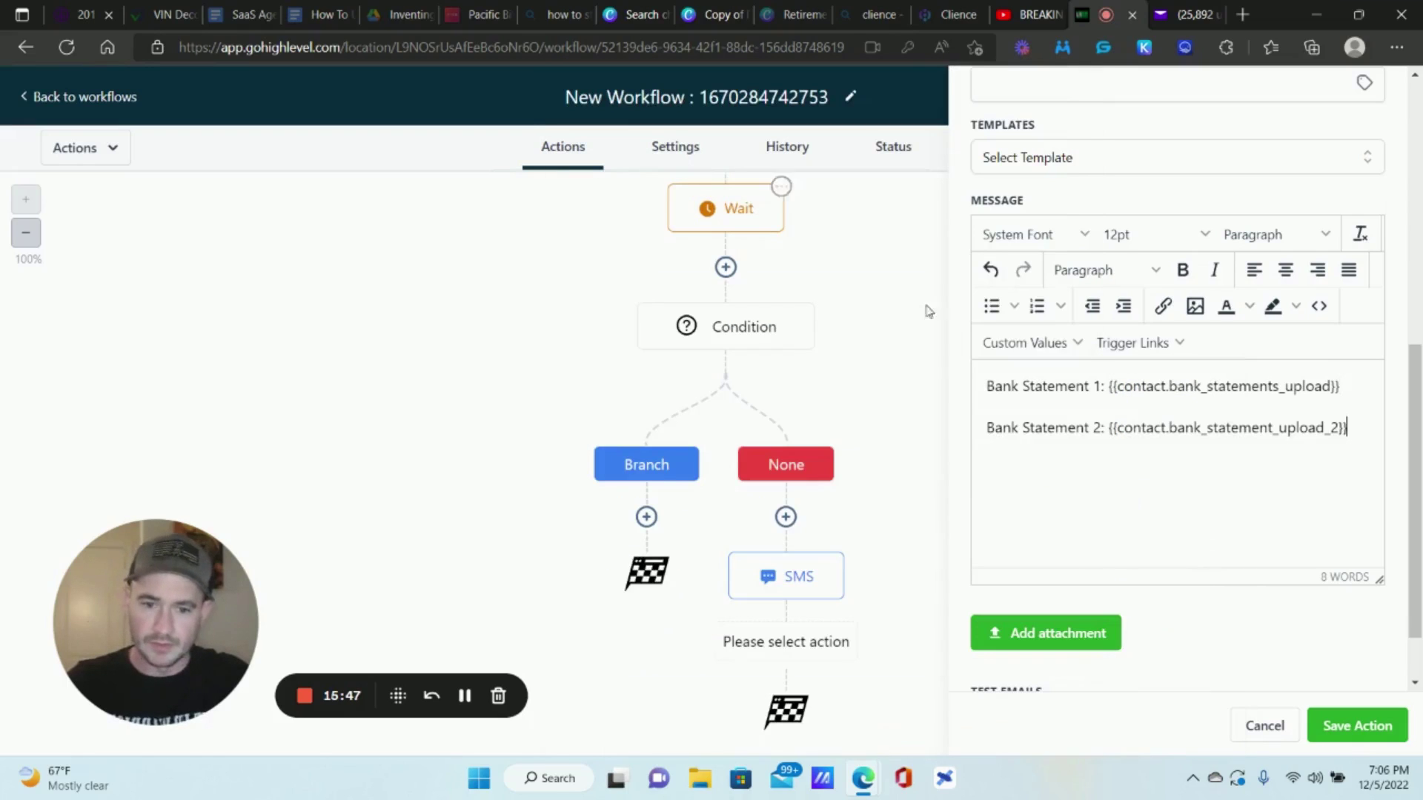
- Try saving the email action, dismiss the validation error, cancel it, and switch to Yahoo Mail
{"action": "left_click", "coordinate": [1355, 725]}
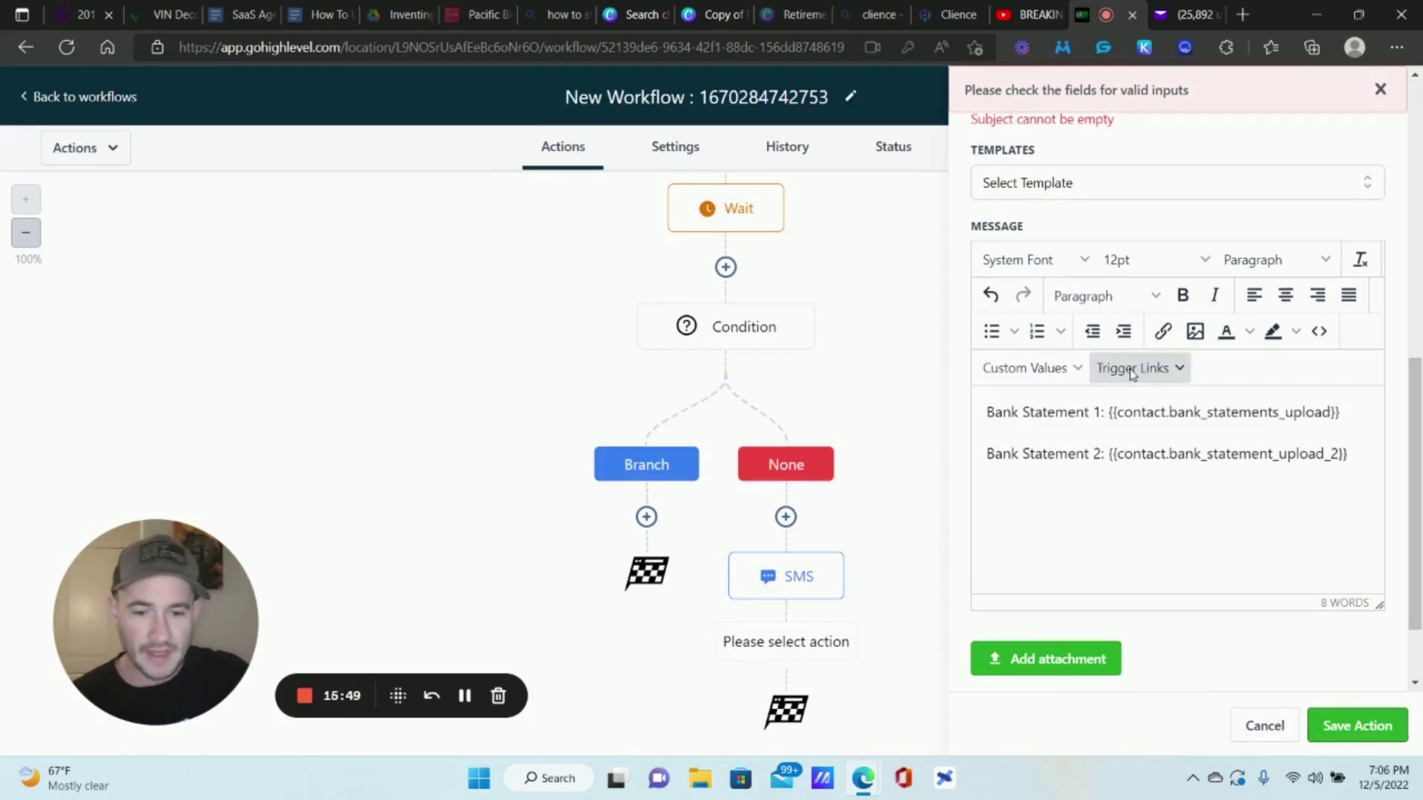
{"action": "scroll", "coordinate": [1124, 220], "scroll_direction": "up", "scroll_amount": 4}
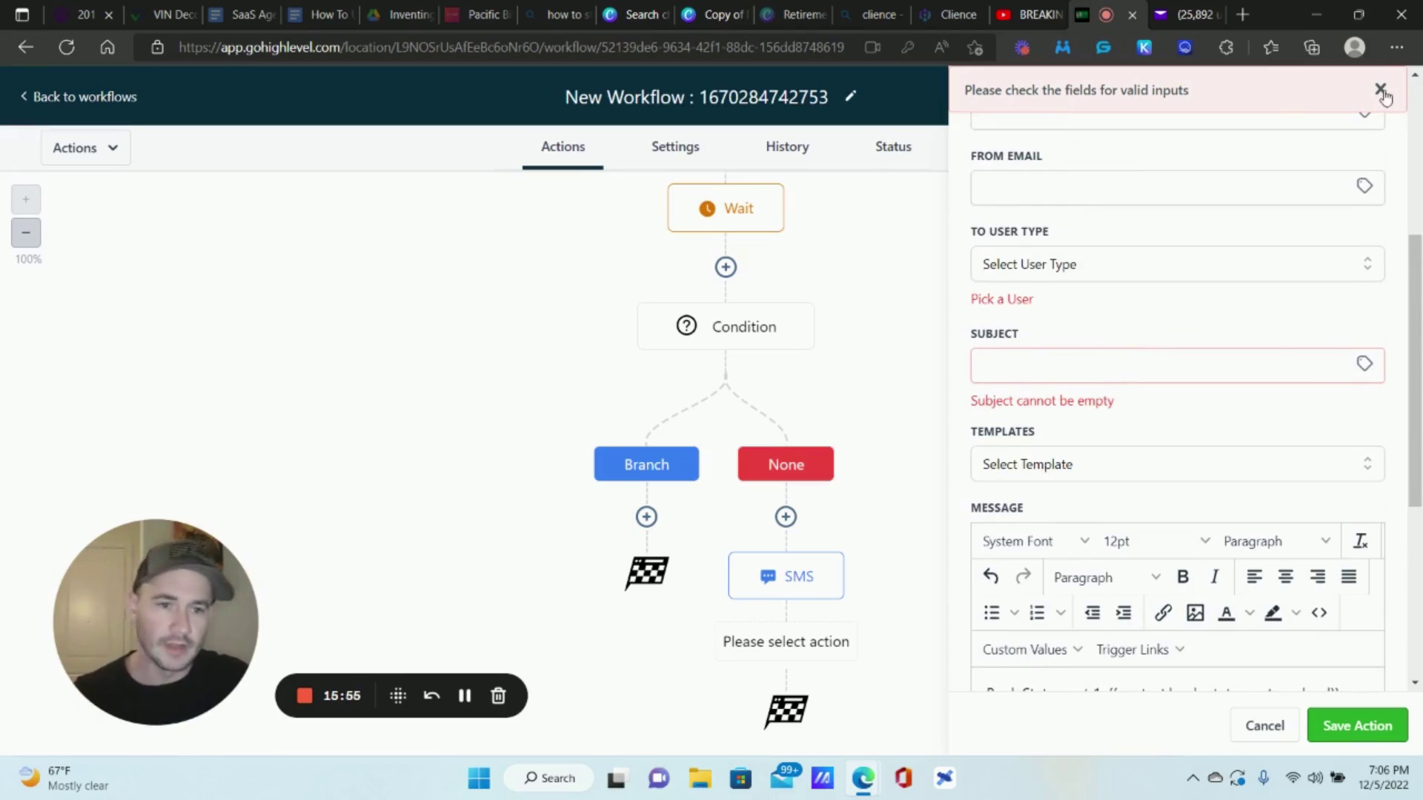
{"action": "left_click", "coordinate": [1383, 96]}
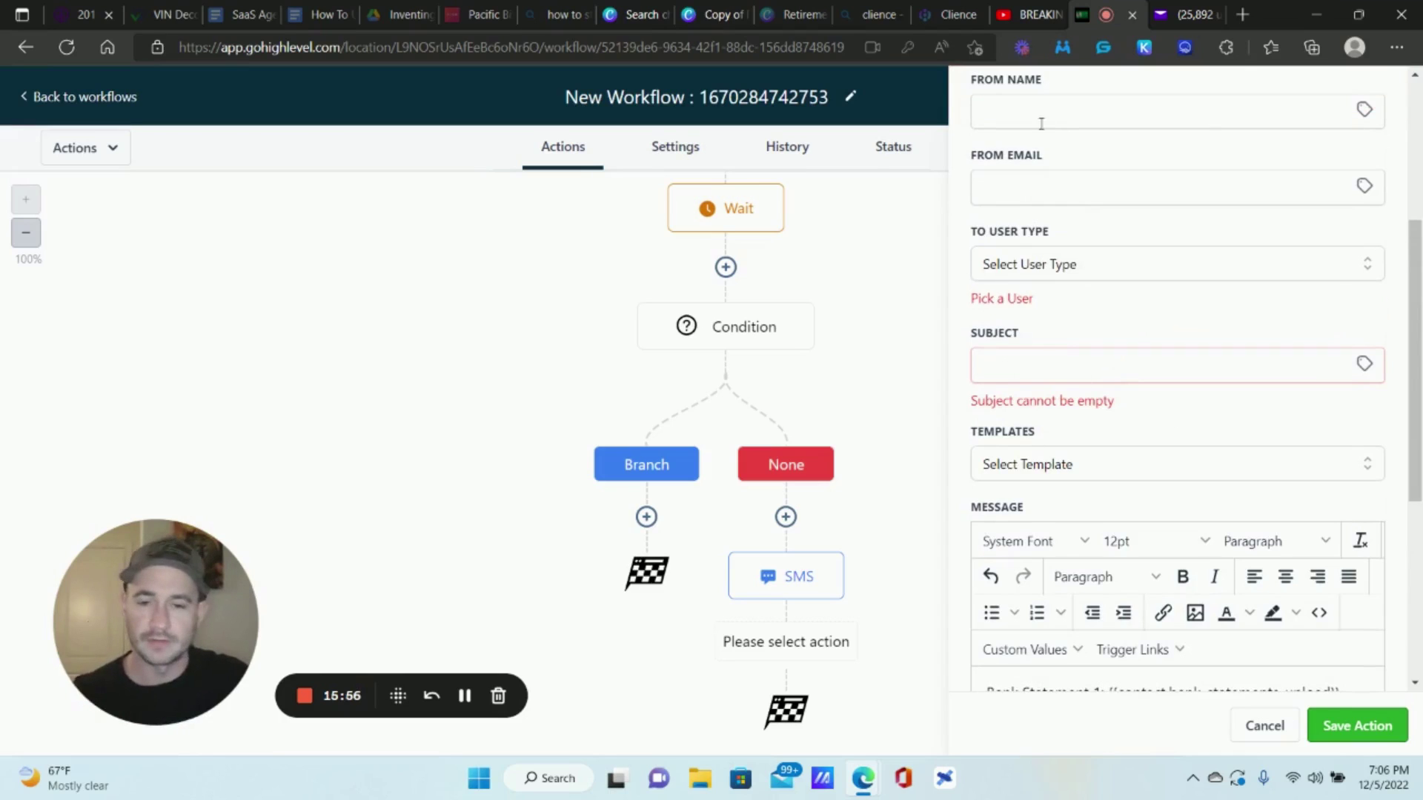
{"action": "left_click", "coordinate": [1247, 728]}
{"action": "left_click", "coordinate": [1176, 8]}
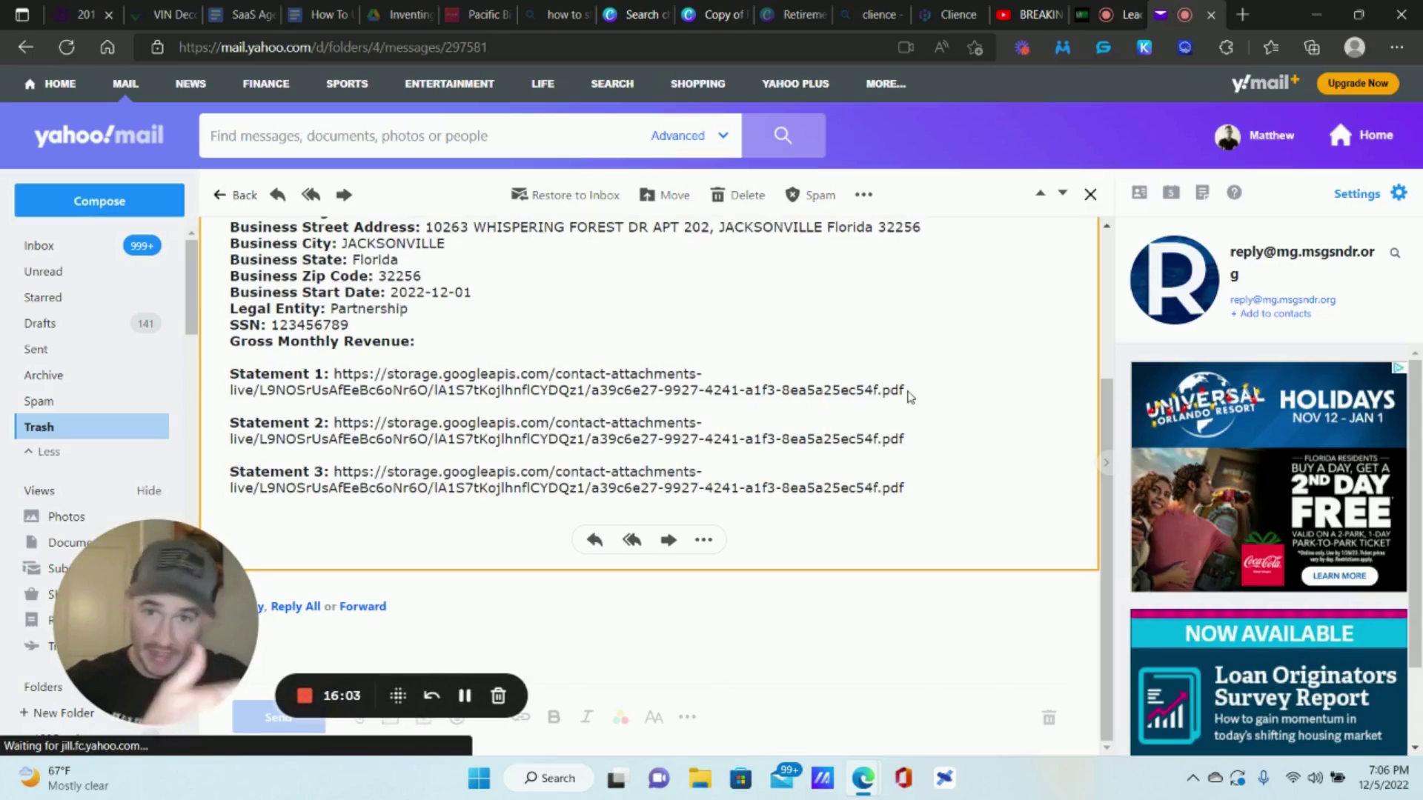
- Open the email's Statement 1 link to view the uploaded PDF, close it, and return to GoHighLevel
{"action": "left_click_drag", "start_coordinate": [908, 395], "coordinate": [337, 378]}
{"action": "right_click", "coordinate": [502, 382]}
{"action": "left_click", "coordinate": [585, 451]}
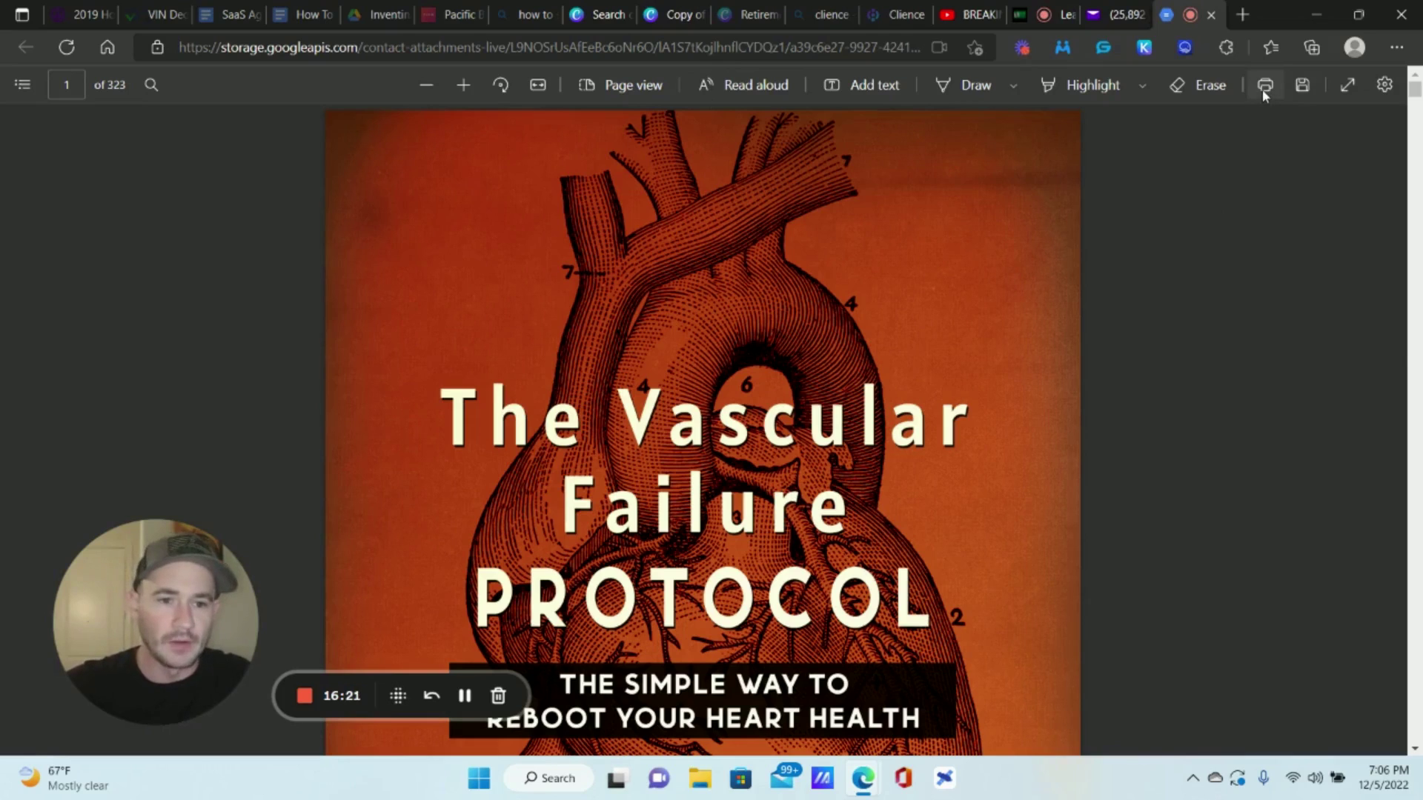
{"action": "left_click", "coordinate": [1213, 16]}
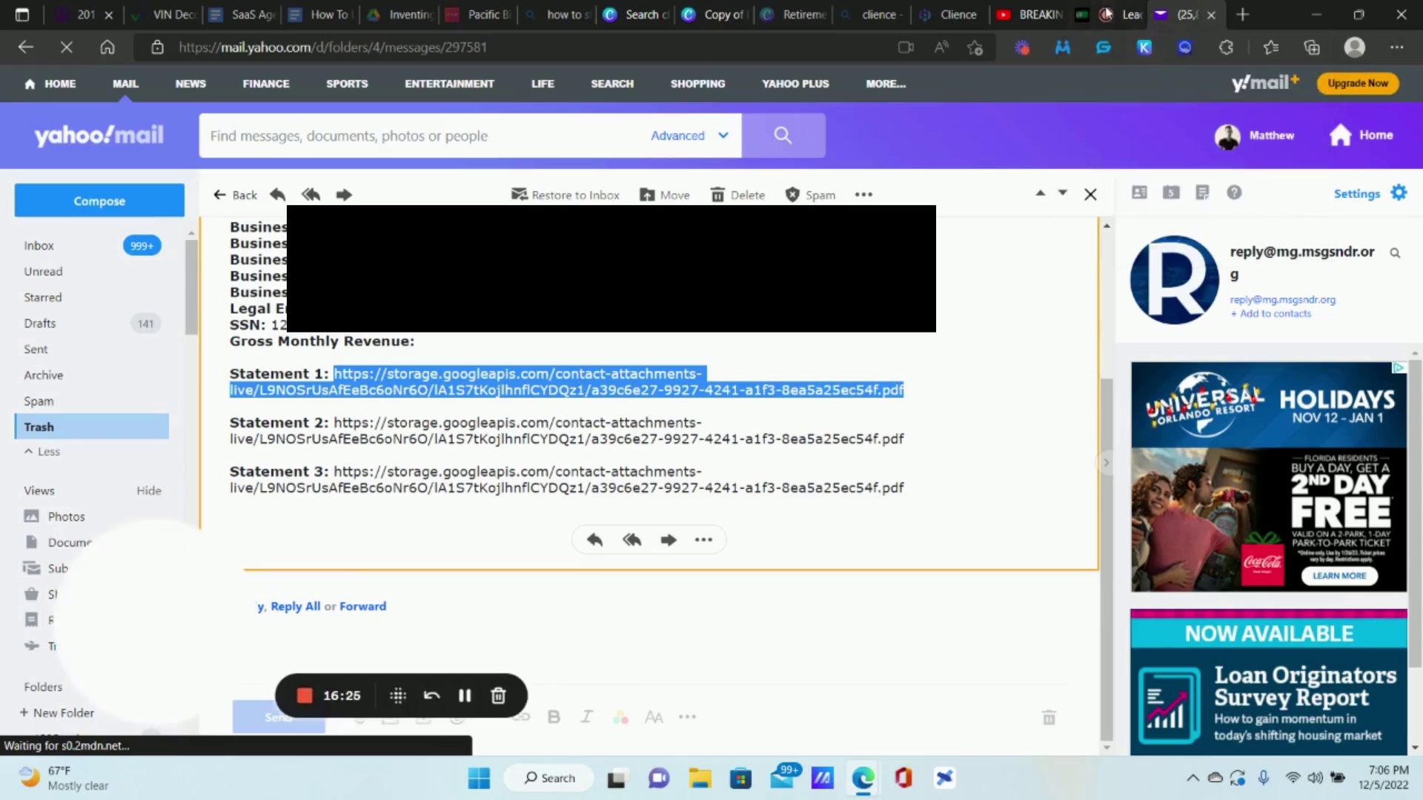
{"action": "left_click", "coordinate": [1128, 14]}
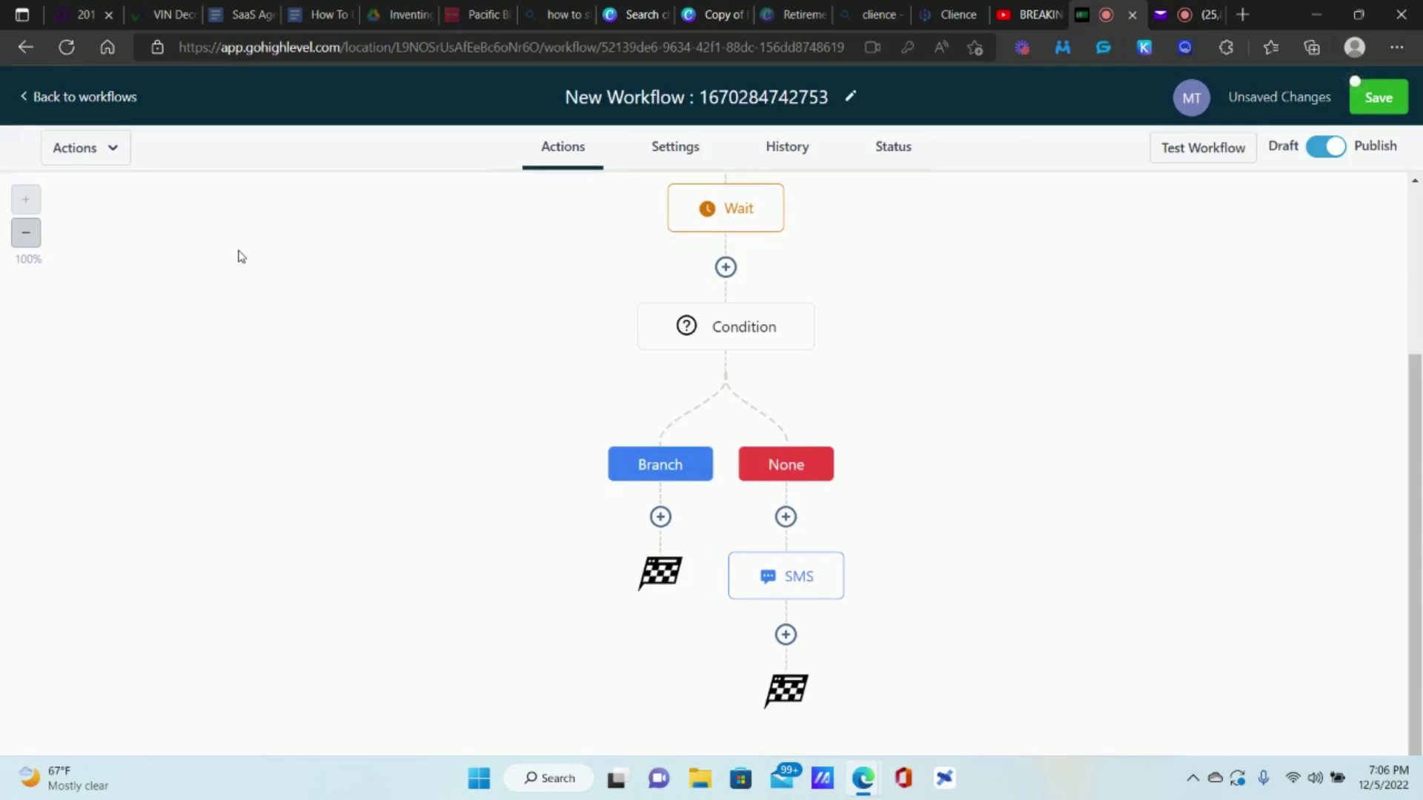
- Leave the workflow editor for the workflow list without saving changes
{"action": "left_click", "coordinate": [114, 109]}
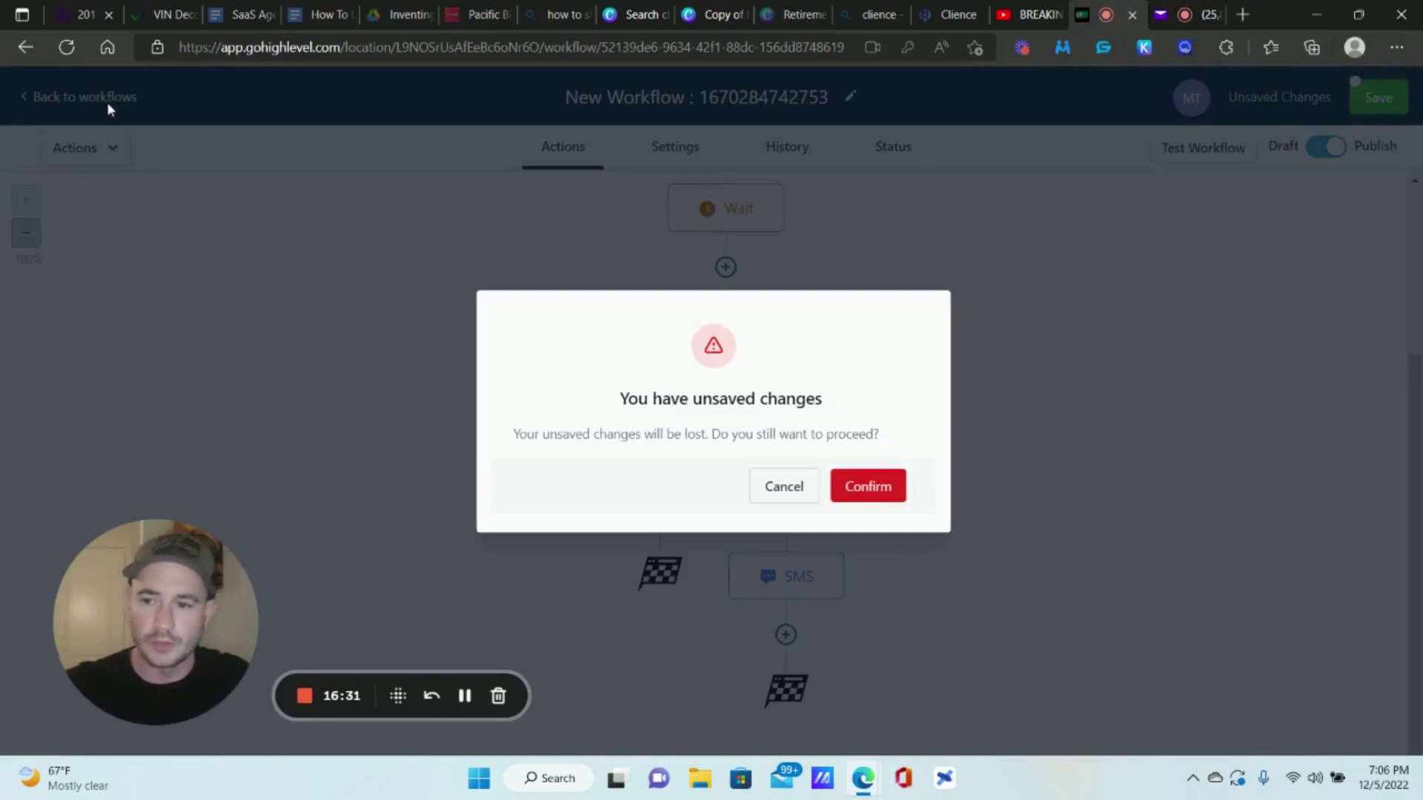
{"action": "left_click", "coordinate": [865, 485]}
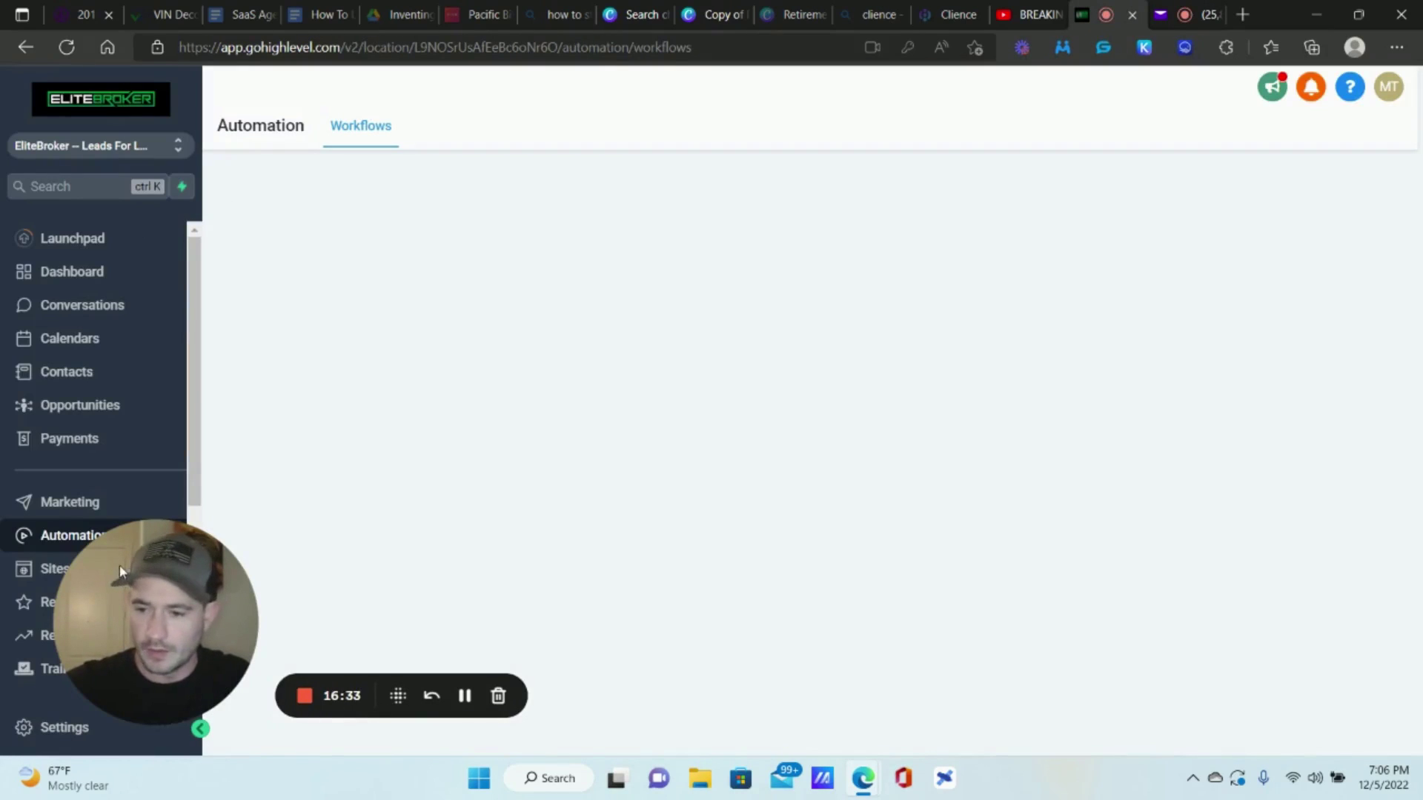
{"action": "left_click_drag", "start_coordinate": [154, 581], "coordinate": [306, 552]}
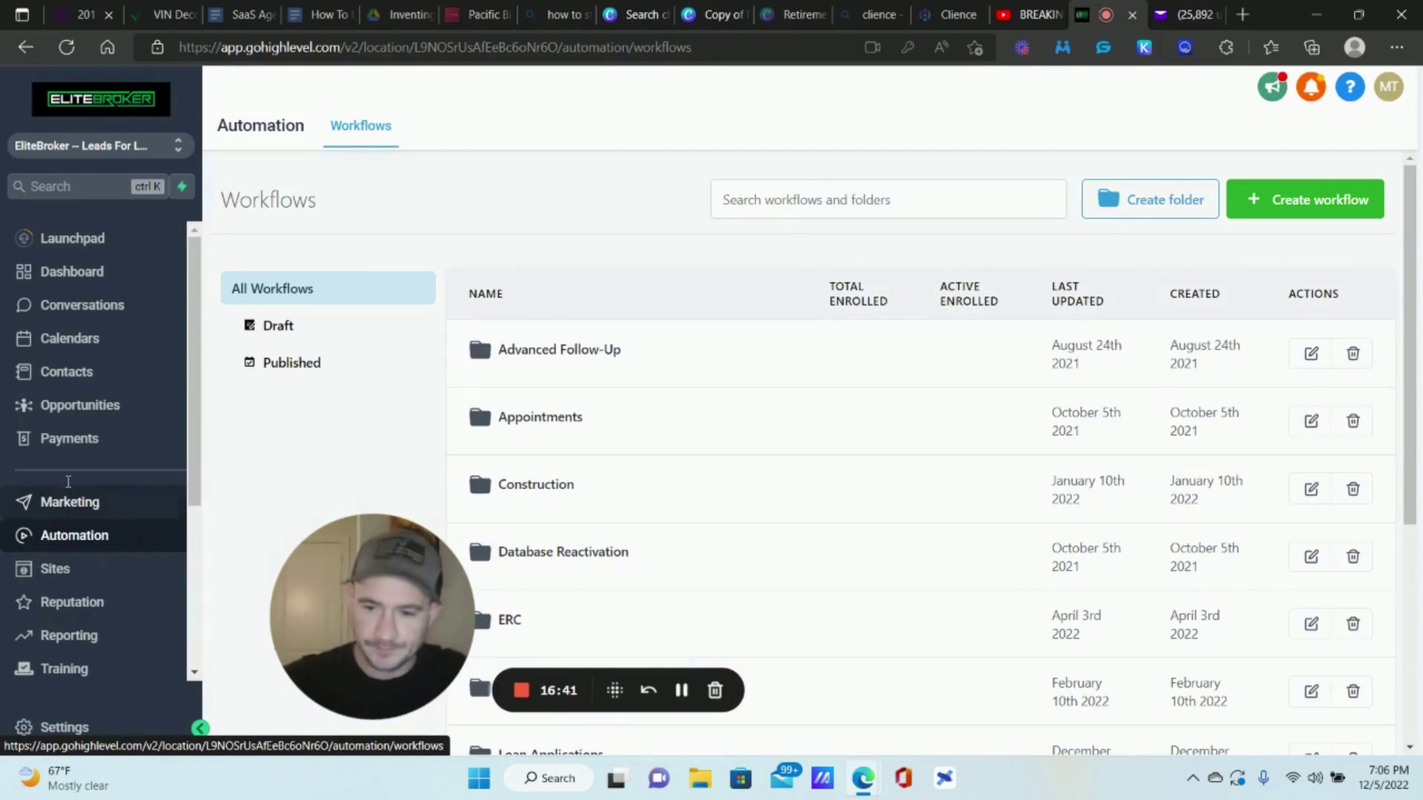
- Go to Sites > Forms > Builder and scroll through the list of 14 forms
{"action": "left_click", "coordinate": [86, 576]}
{"action": "mouse_move", "coordinate": [828, 141]}
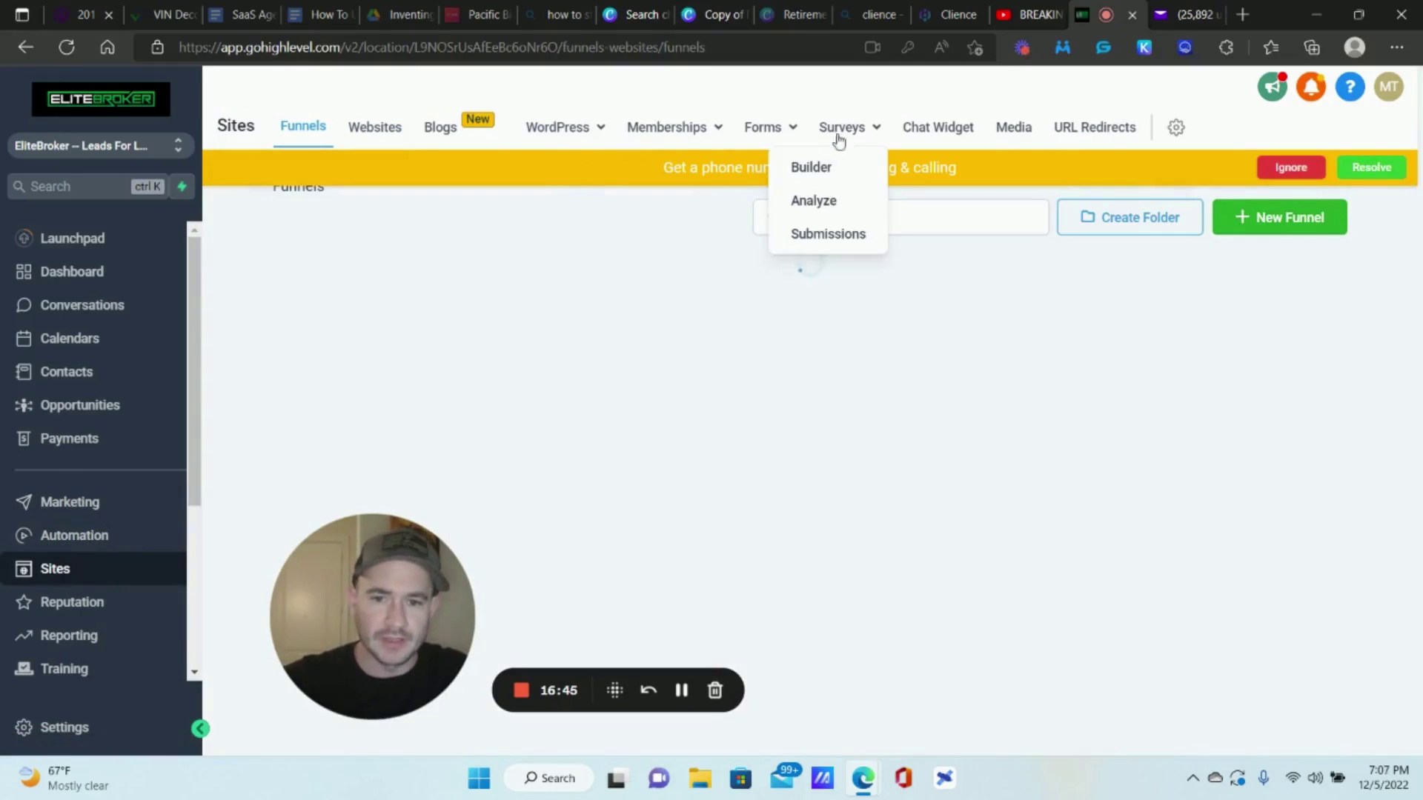
{"action": "mouse_move", "coordinate": [763, 136]}
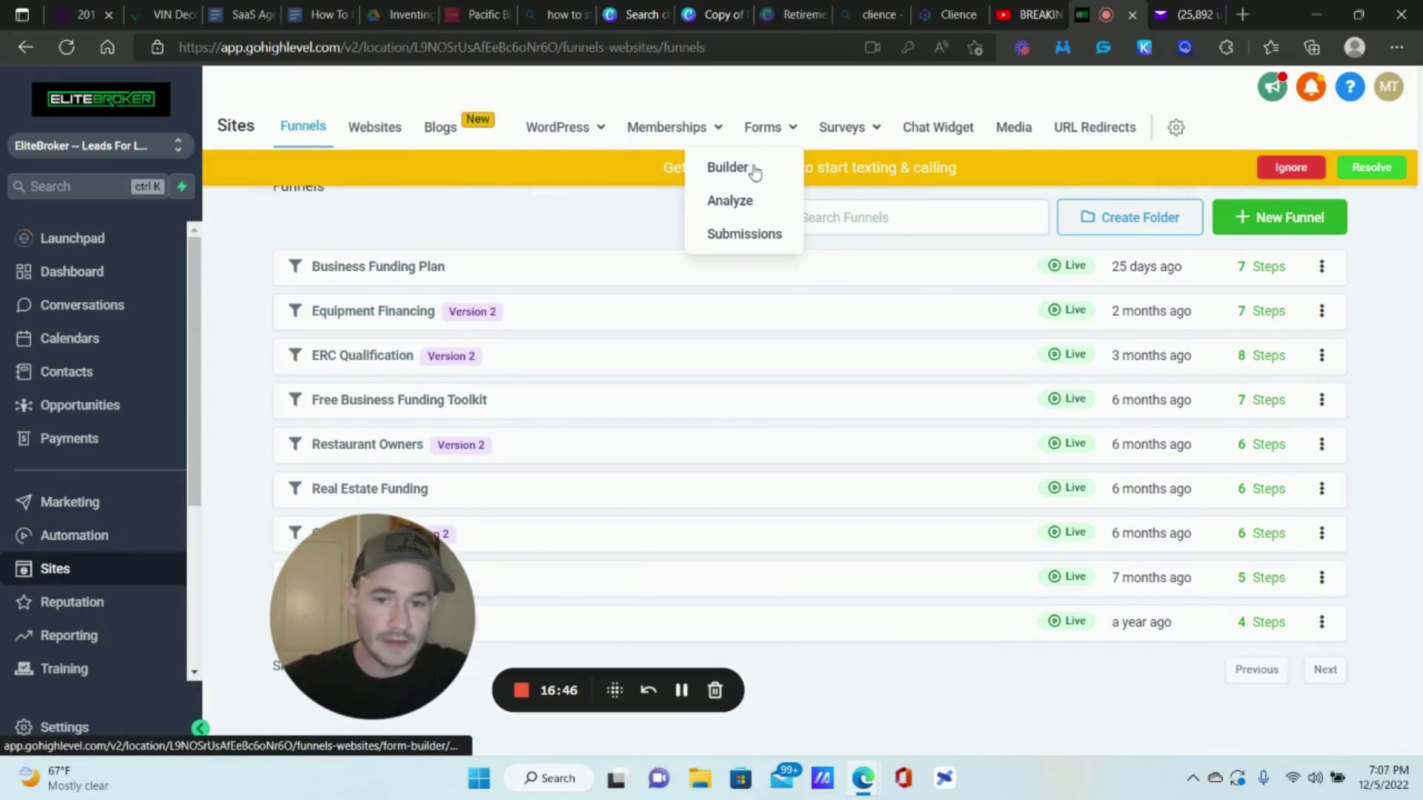
{"action": "left_click", "coordinate": [744, 168]}
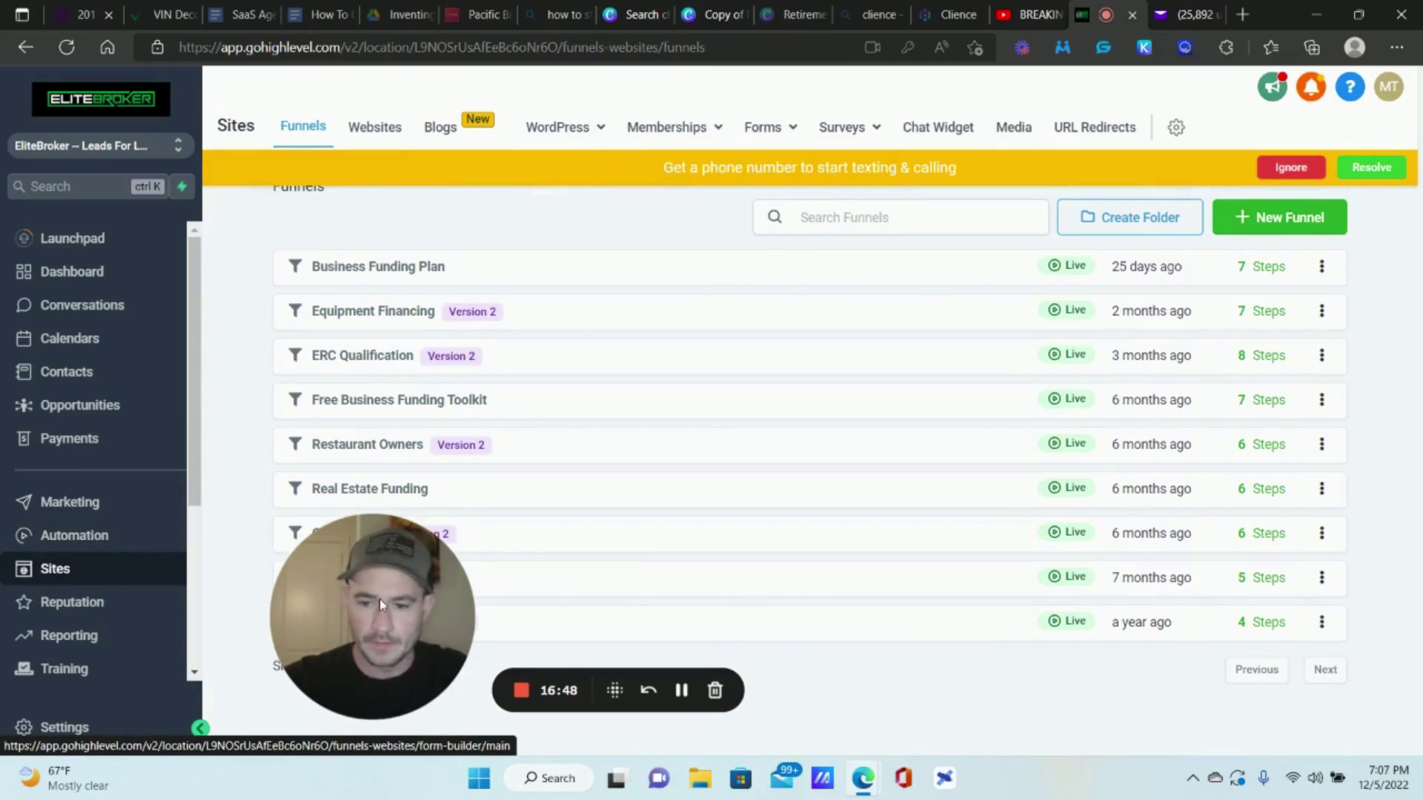
{"action": "left_click_drag", "start_coordinate": [331, 608], "coordinate": [70, 628]}
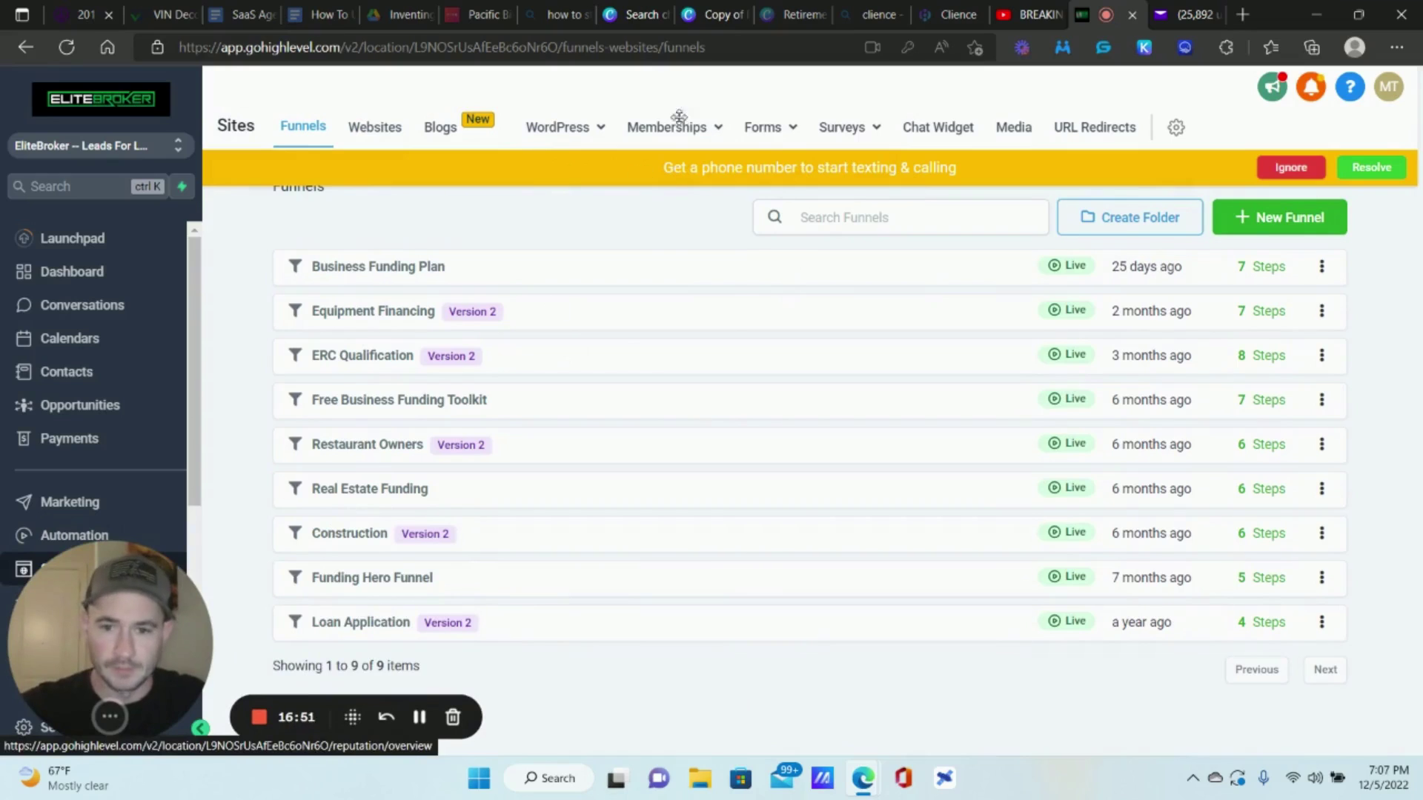
{"action": "left_click", "coordinate": [725, 171]}
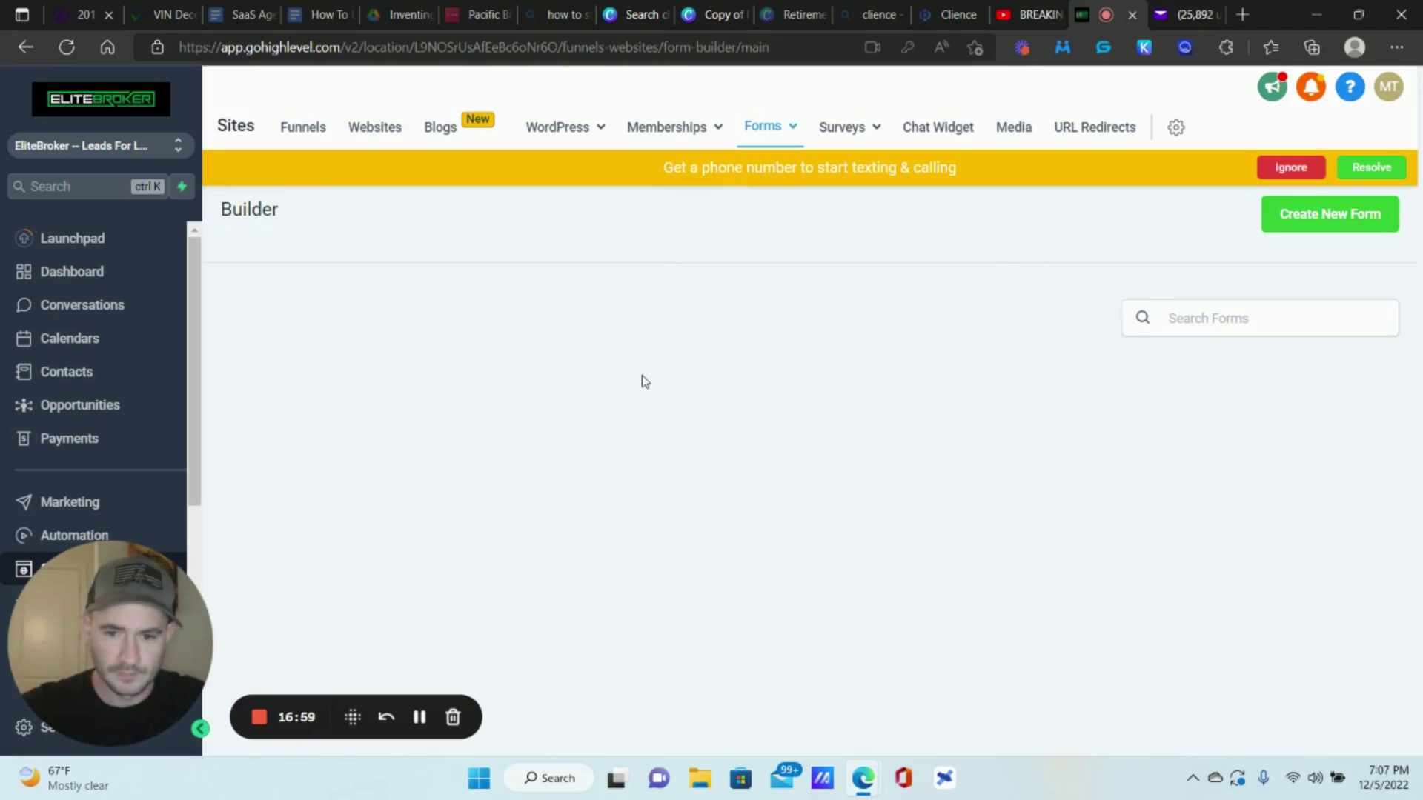
{"action": "scroll", "coordinate": [378, 386], "scroll_direction": "down", "scroll_amount": 7}
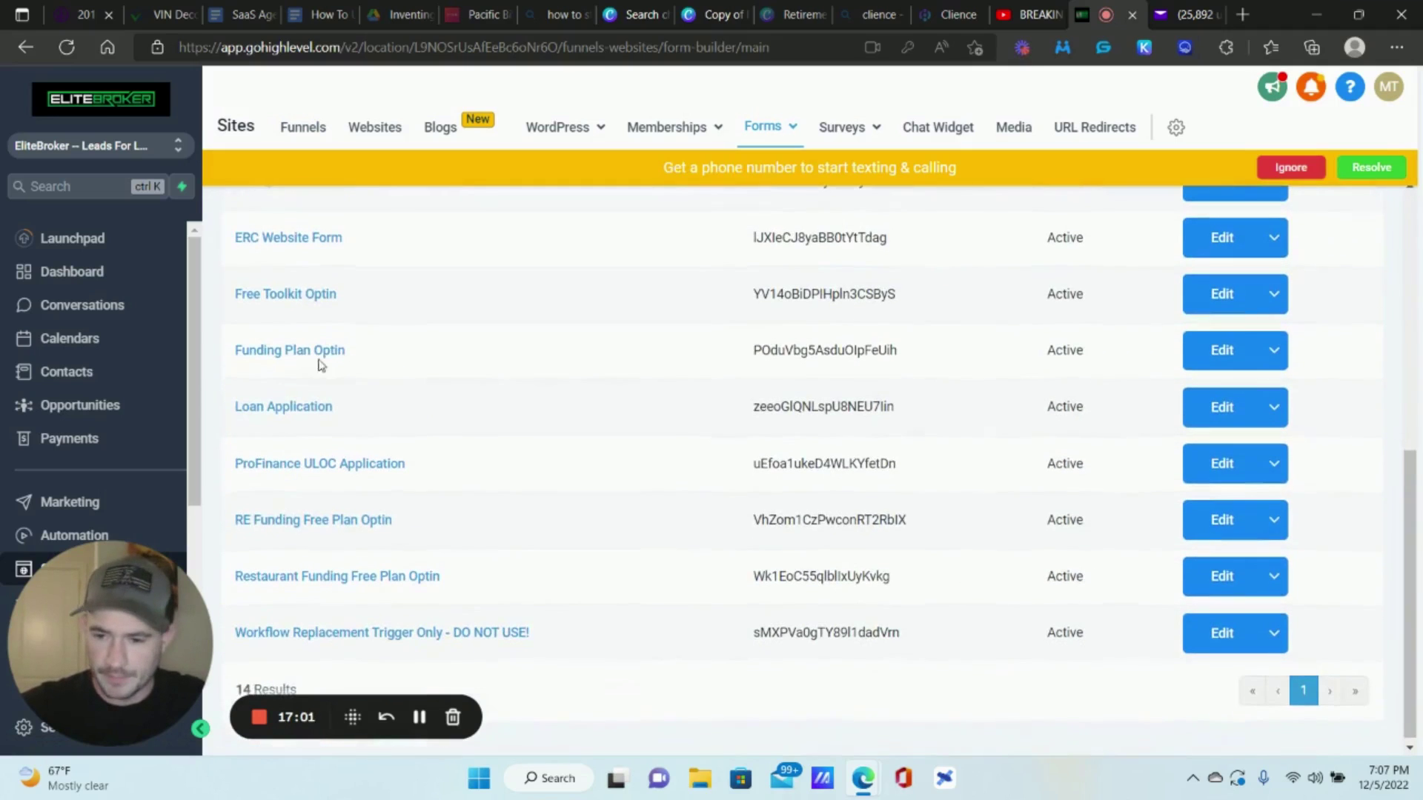
{"action": "scroll", "coordinate": [276, 389], "scroll_direction": "down", "scroll_amount": 1}
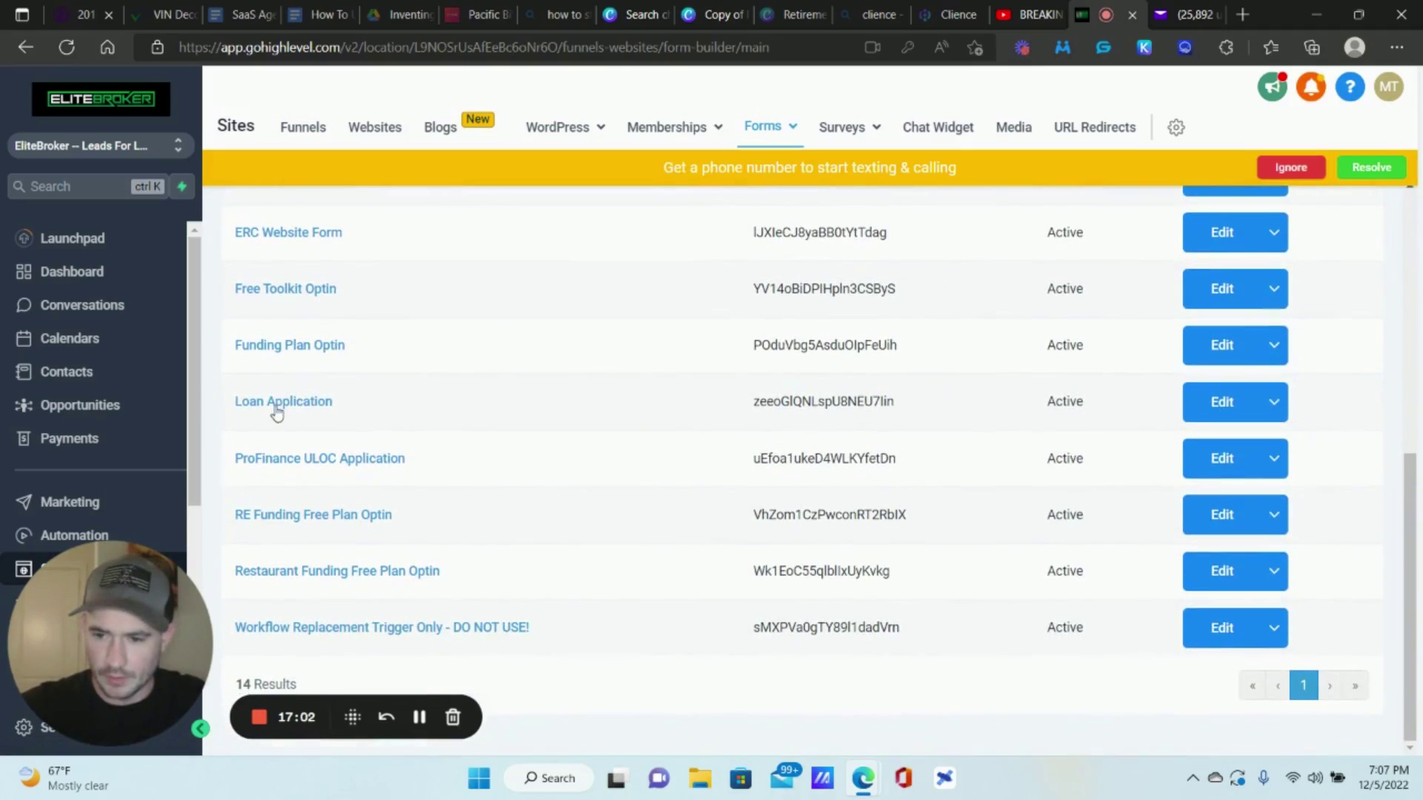
- Open the Loan Application form in the builder and scroll through its fields
{"action": "left_click", "coordinate": [650, 406]}
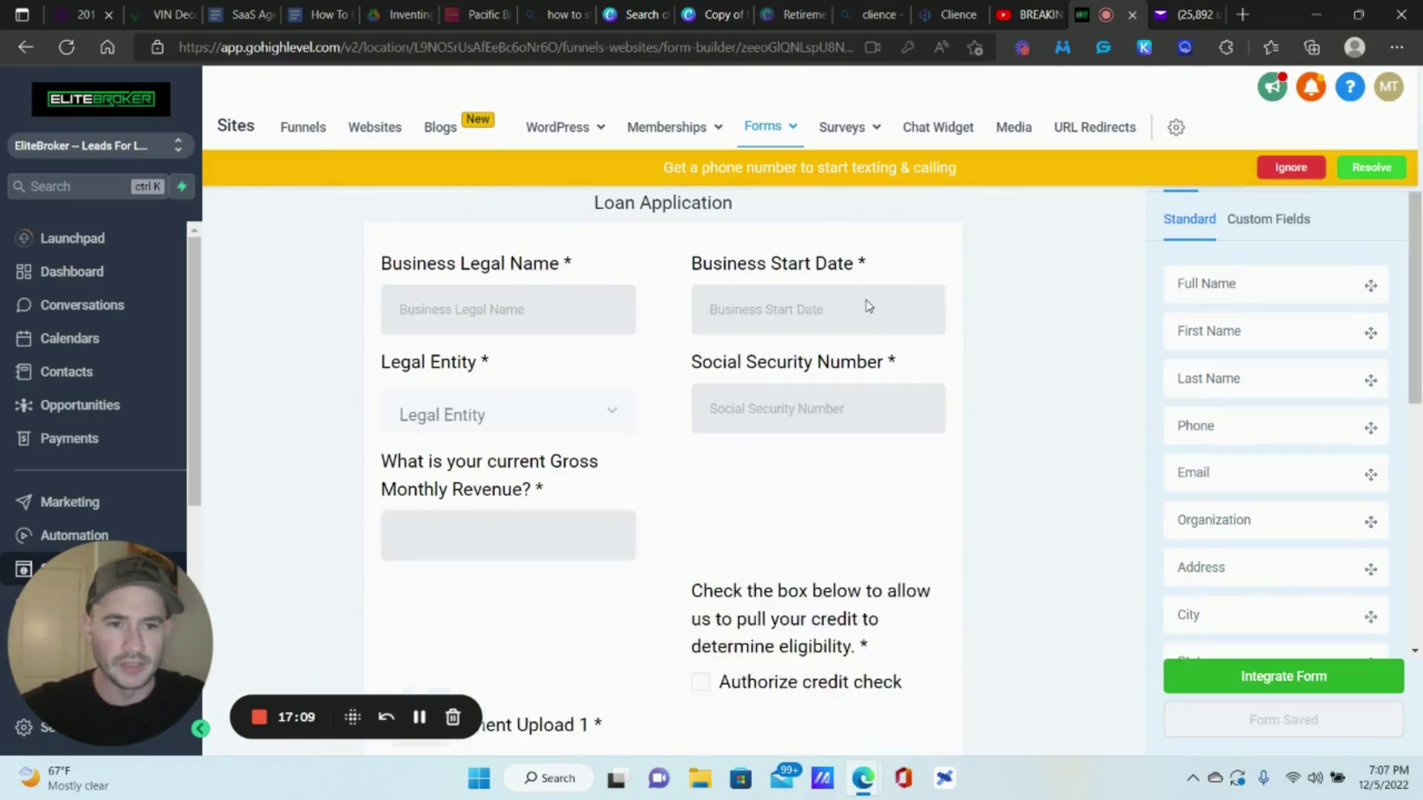
{"action": "scroll", "coordinate": [864, 308], "scroll_direction": "down", "scroll_amount": 10}
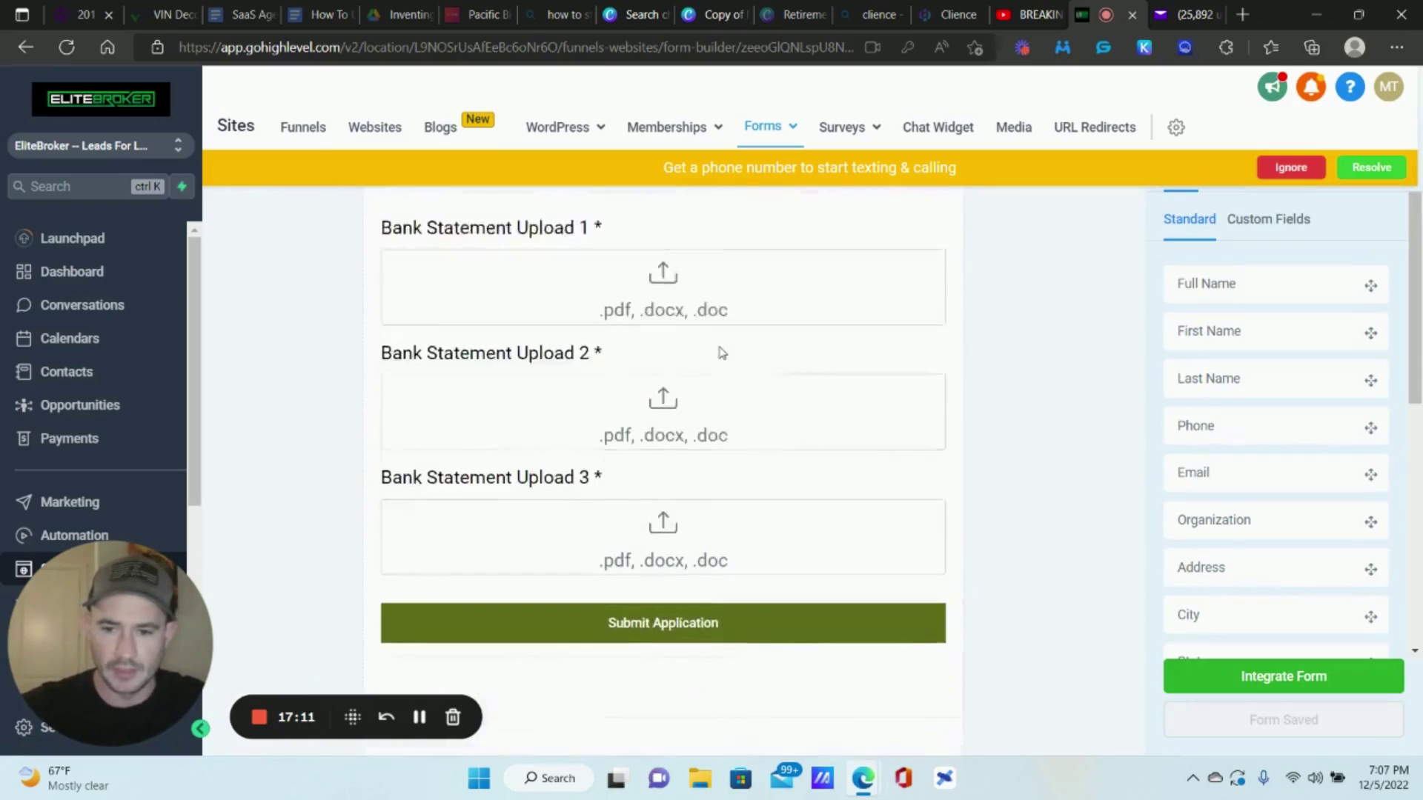
{"action": "scroll", "coordinate": [723, 352], "scroll_direction": "up", "scroll_amount": 1}
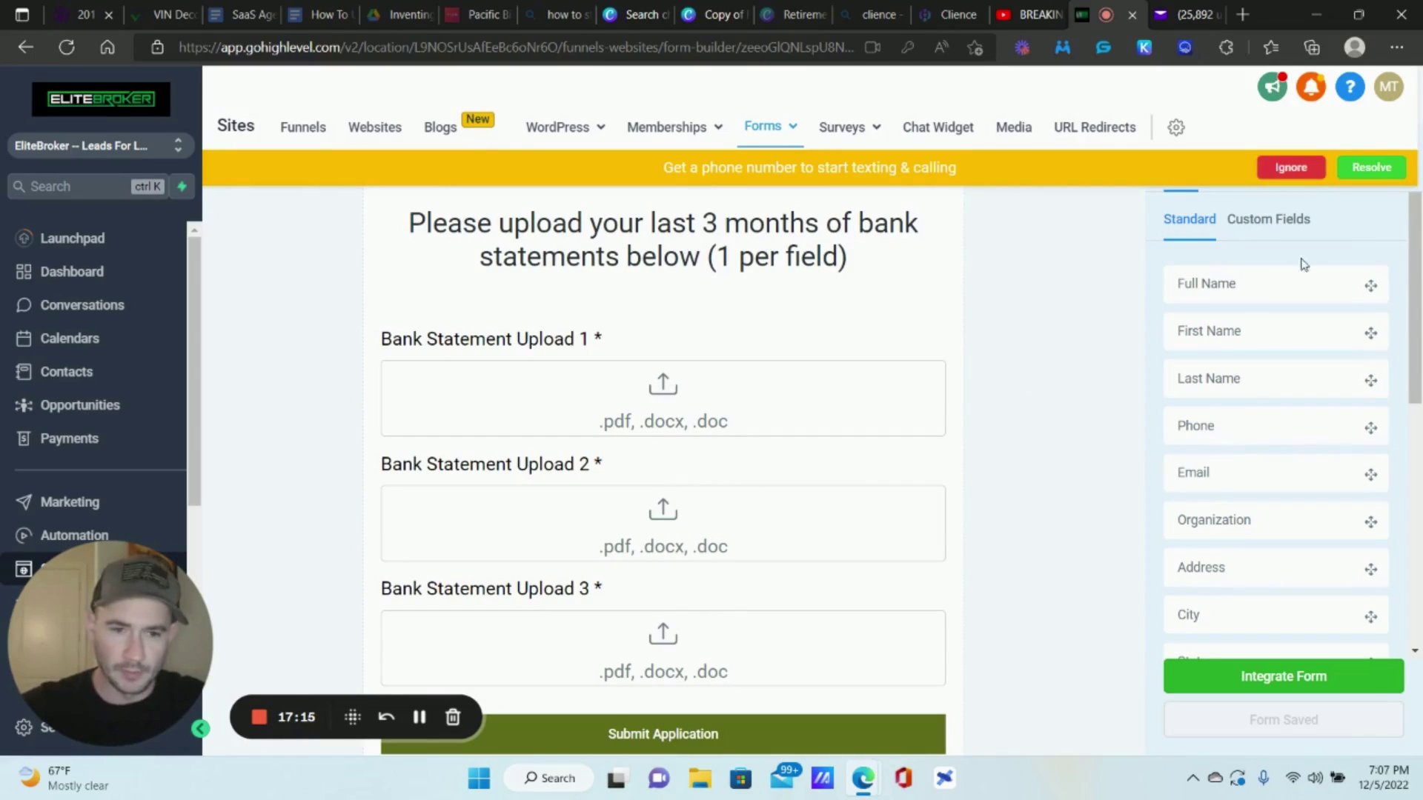
- In Custom Fields, start a new File Upload field, then close the dialog without creating it
{"action": "left_click", "coordinate": [1267, 219]}
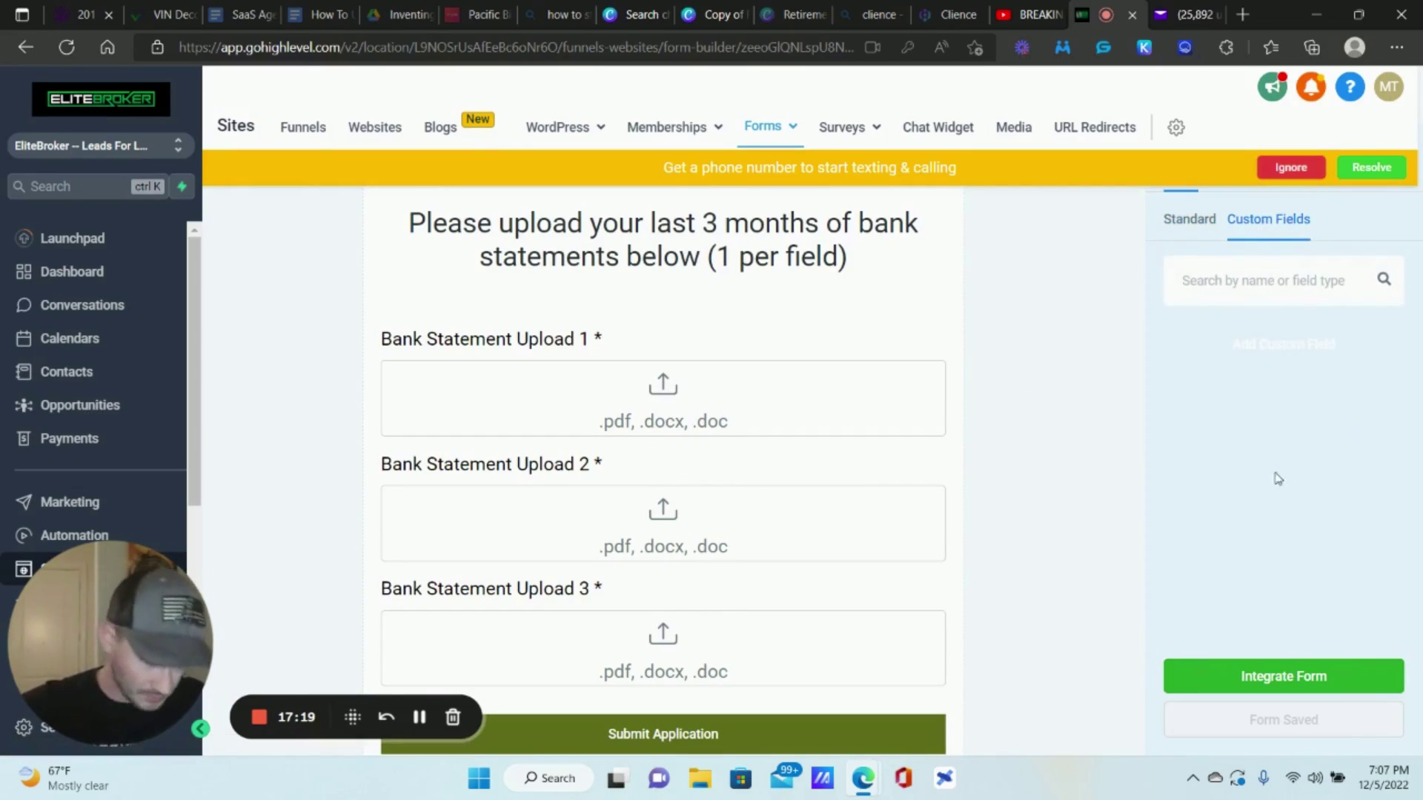
{"action": "left_click", "coordinate": [1278, 346]}
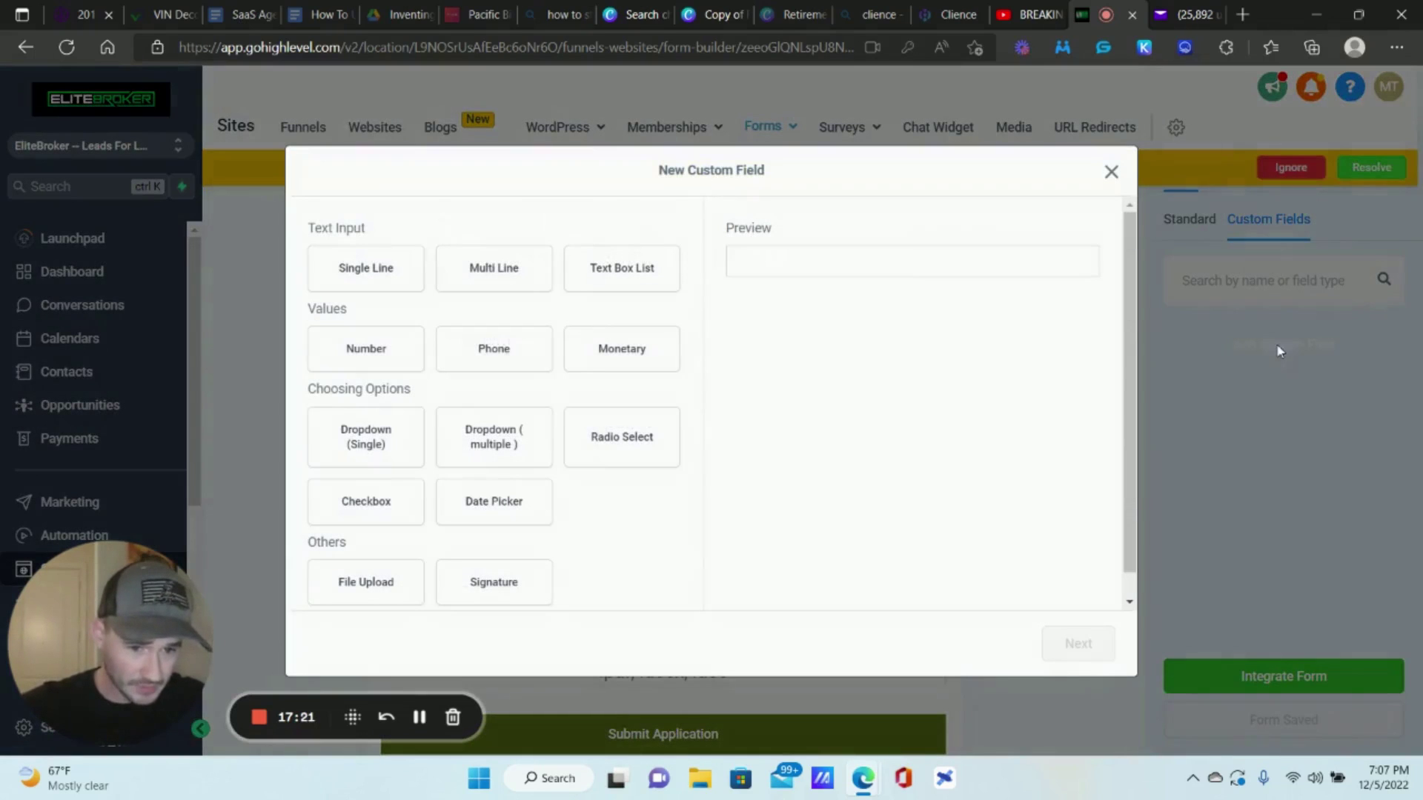
{"action": "left_click", "coordinate": [375, 585]}
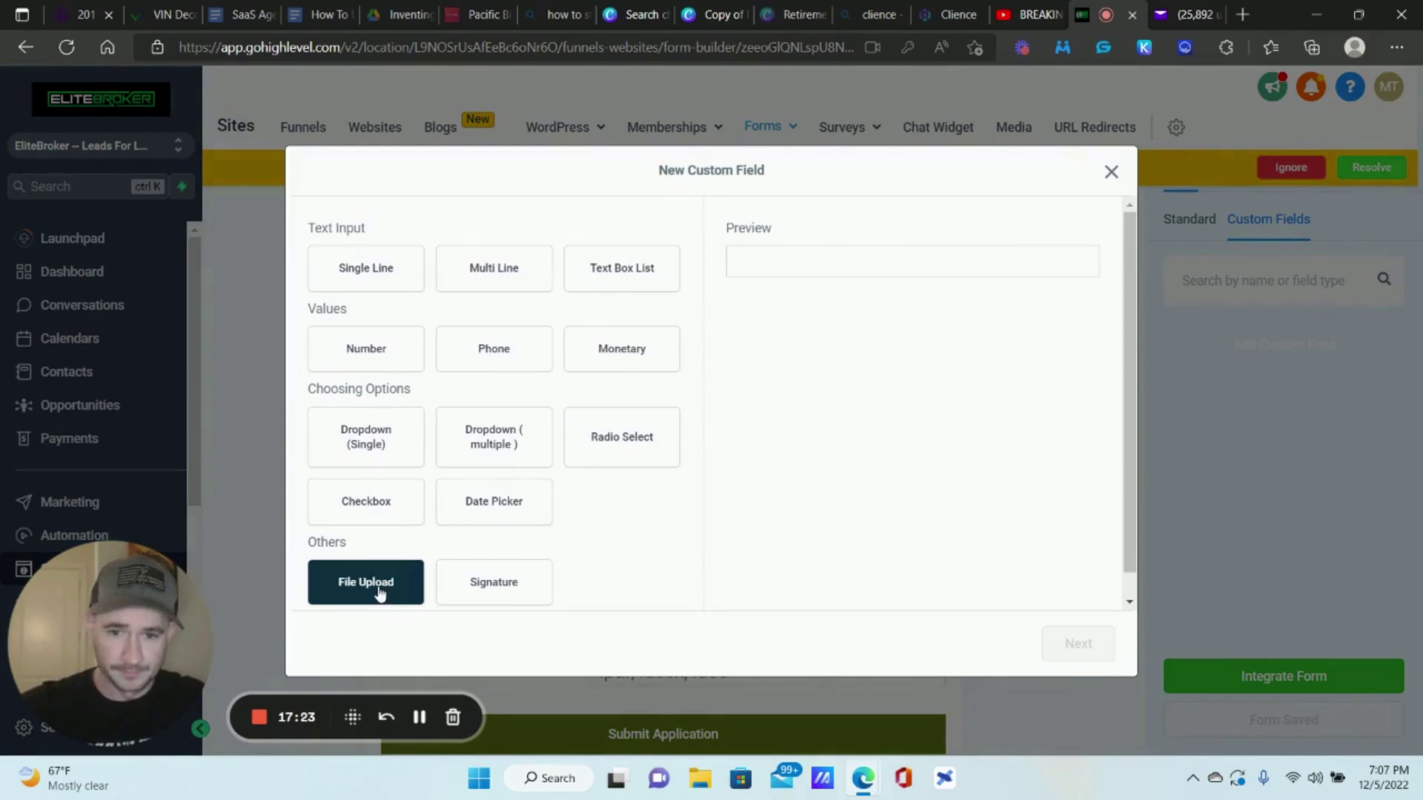
{"action": "left_click", "coordinate": [1247, 346]}
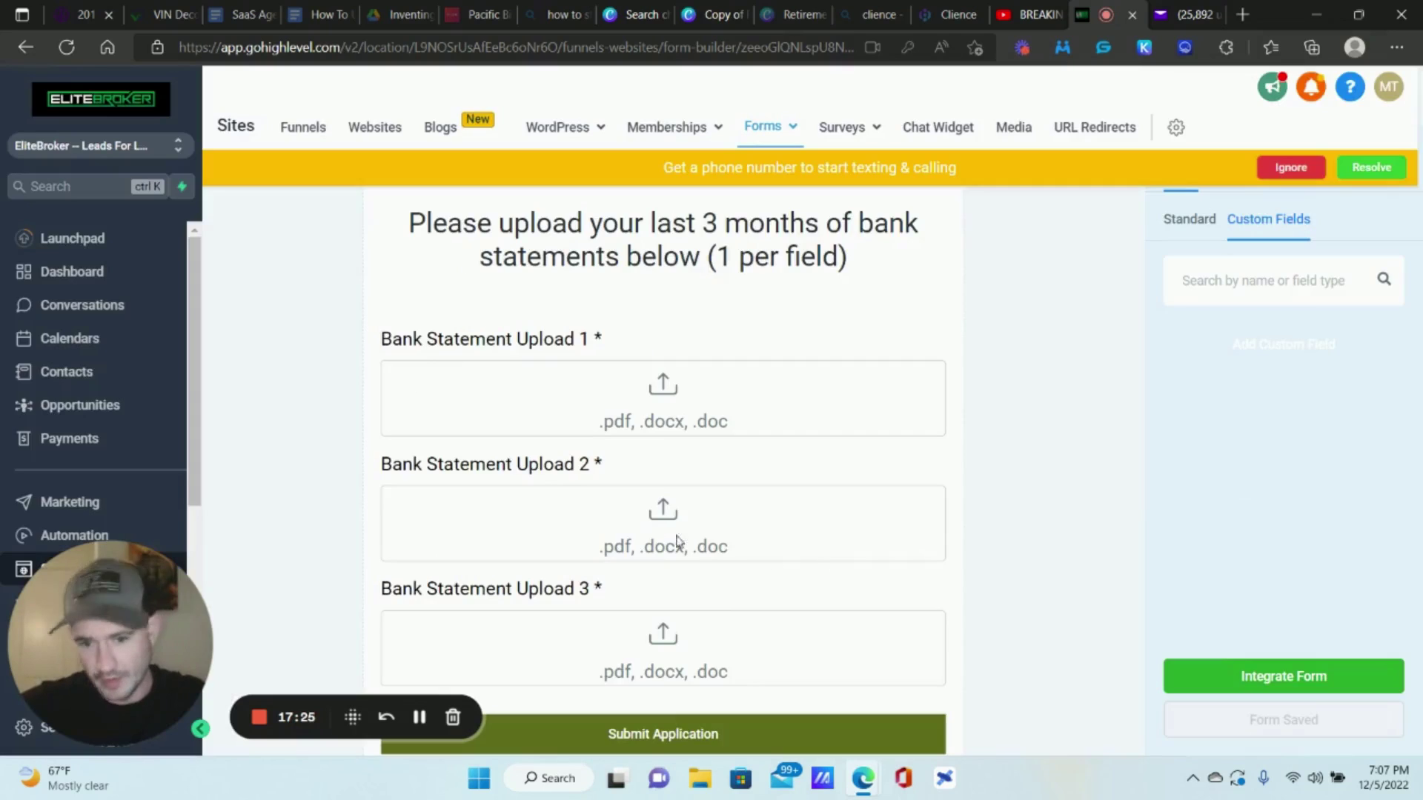
- Inspect the Bank Statement Upload 1 field settings, deselect it, and ignore the phone-number banner
{"action": "left_click", "coordinate": [635, 401]}
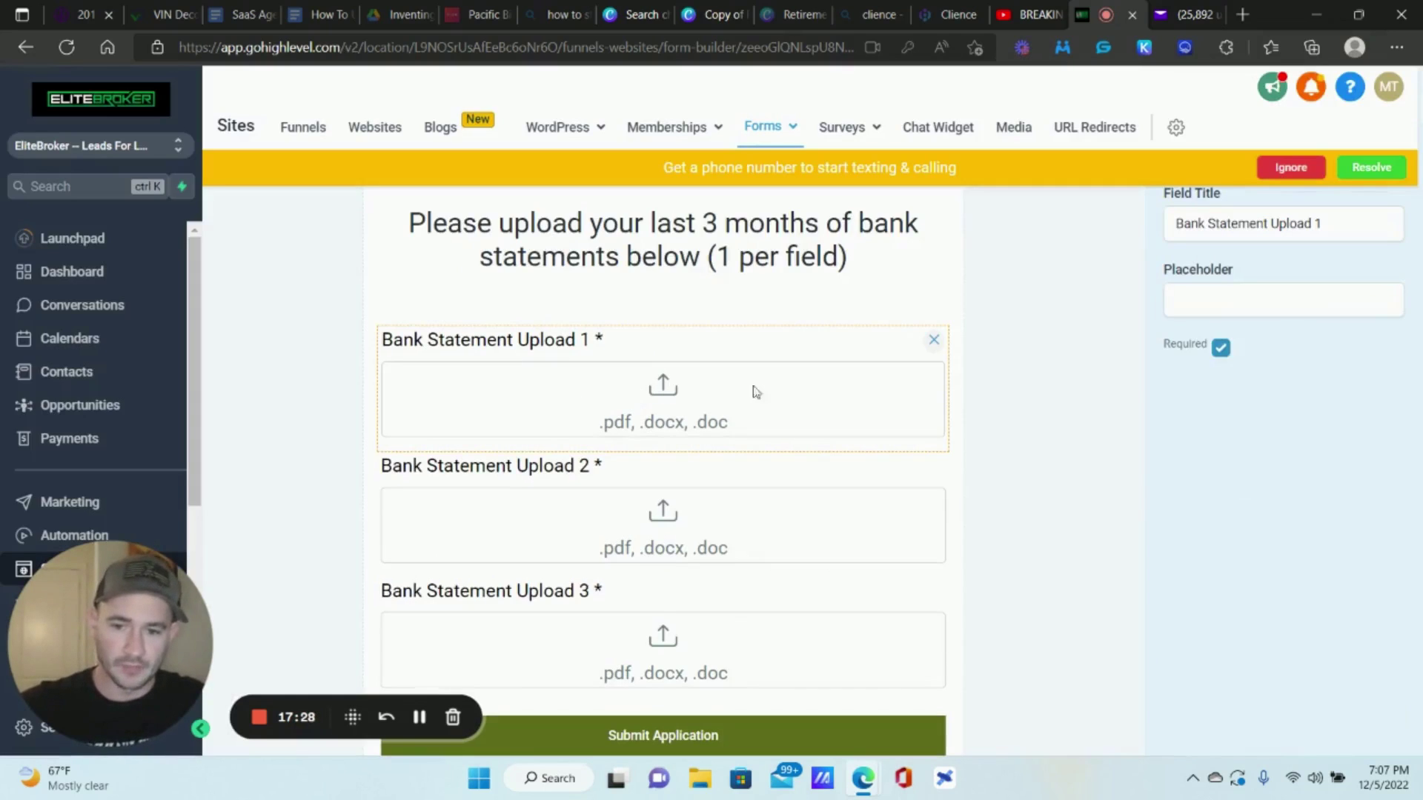
{"action": "left_click", "coordinate": [1020, 331]}
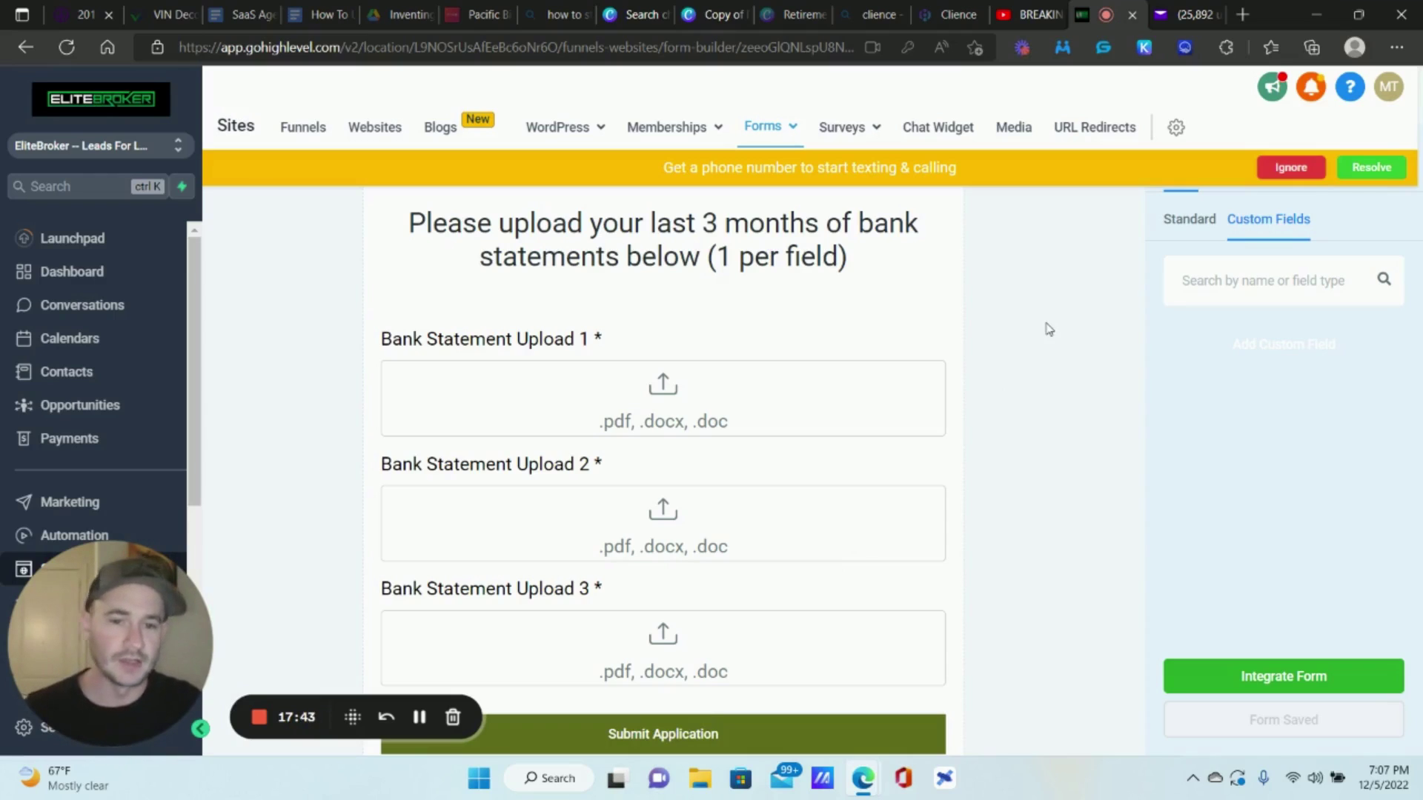
{"action": "left_click", "coordinate": [1294, 168]}
{"action": "scroll", "coordinate": [1033, 327], "scroll_direction": "up", "scroll_amount": 10}
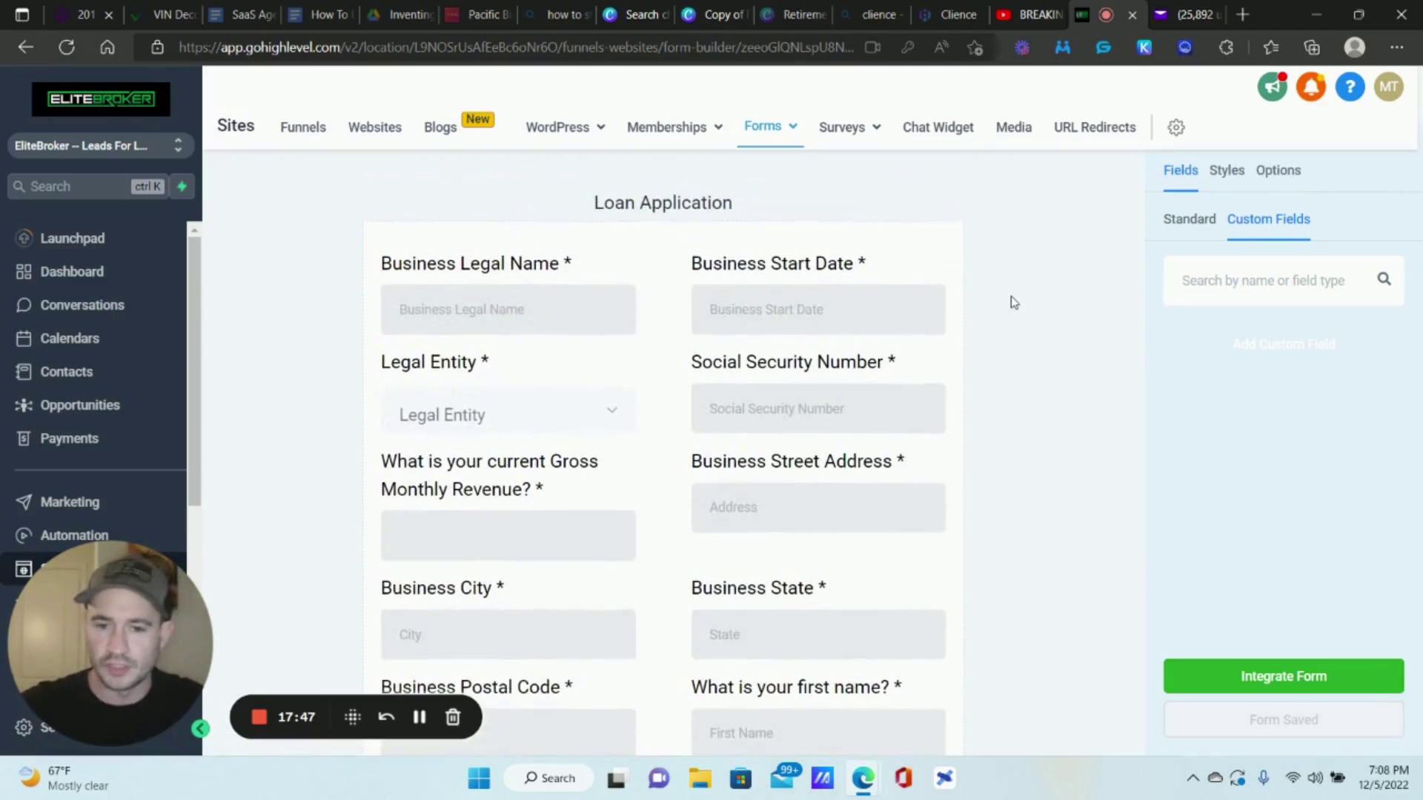